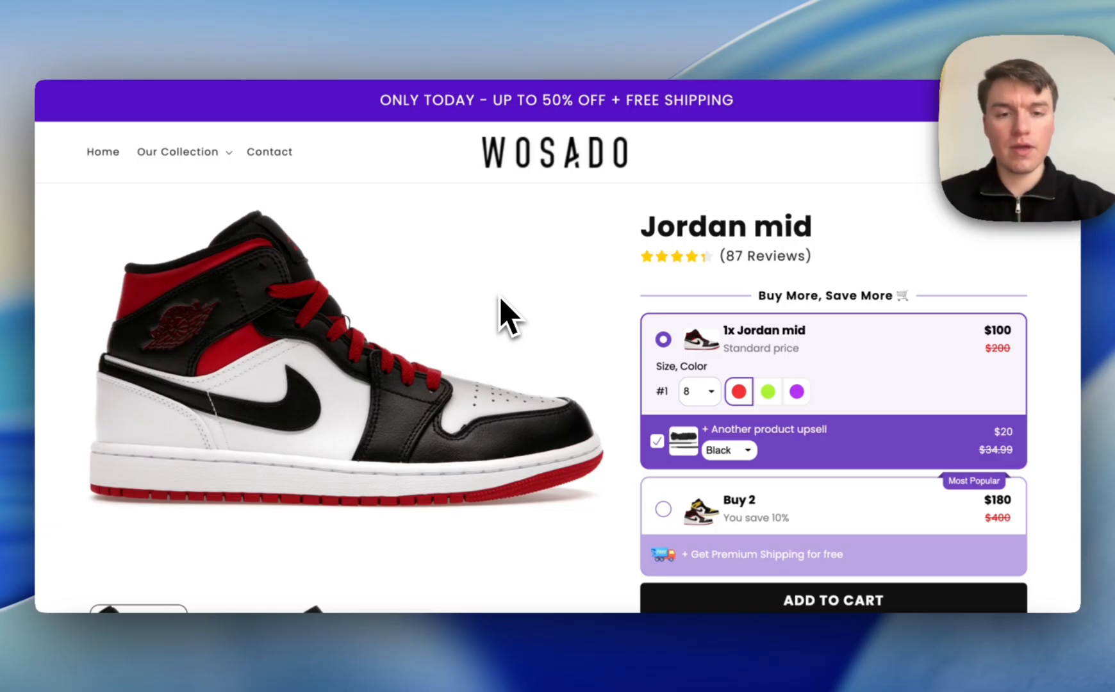
# Look over the Jordan mid product page and the checkout page's delivery, shipping and payment sections
pyautogui.scroll(-2, 592, 389)
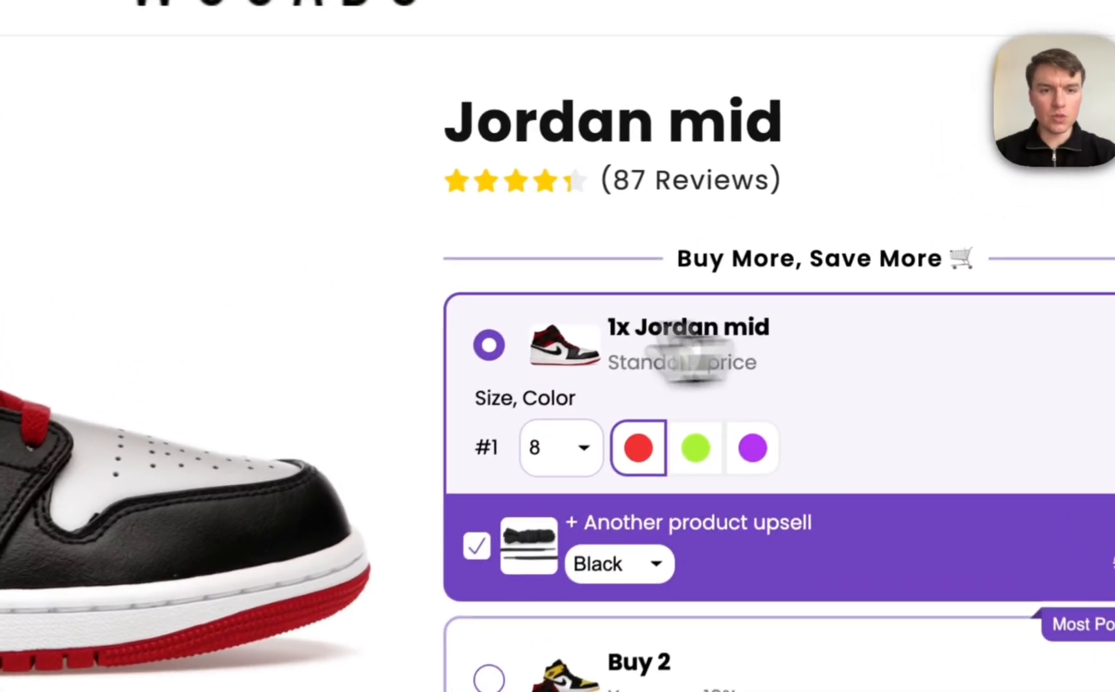
pyautogui.moveTo(773, 328); pyautogui.dragTo(634, 330)
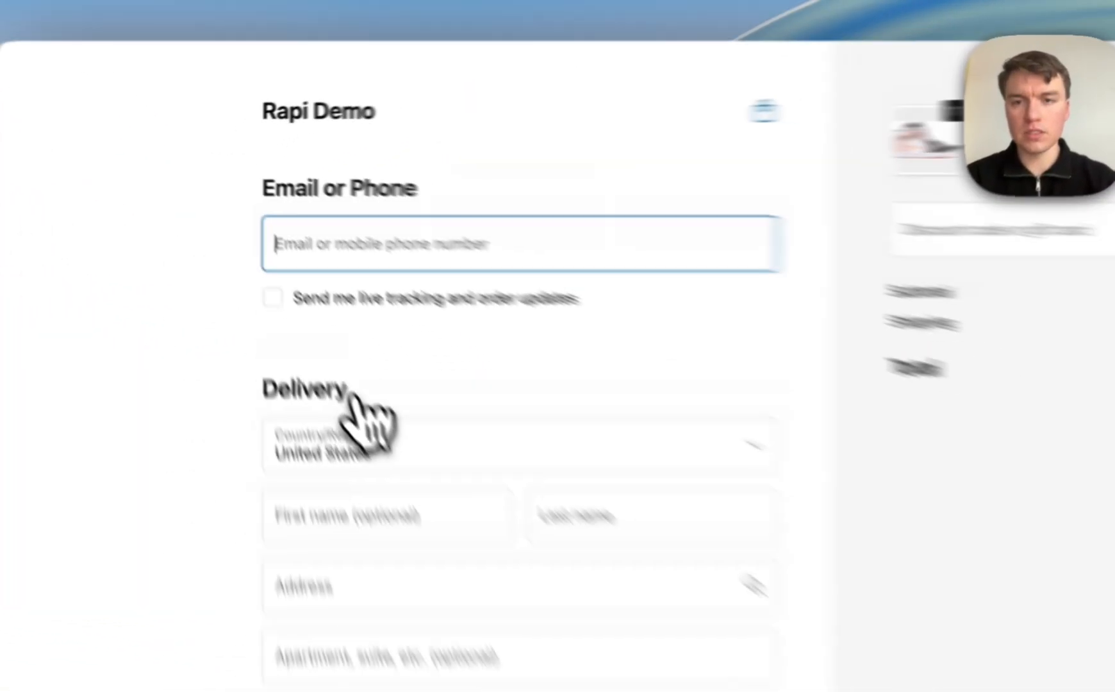
pyautogui.scroll(-6, 354, 396)
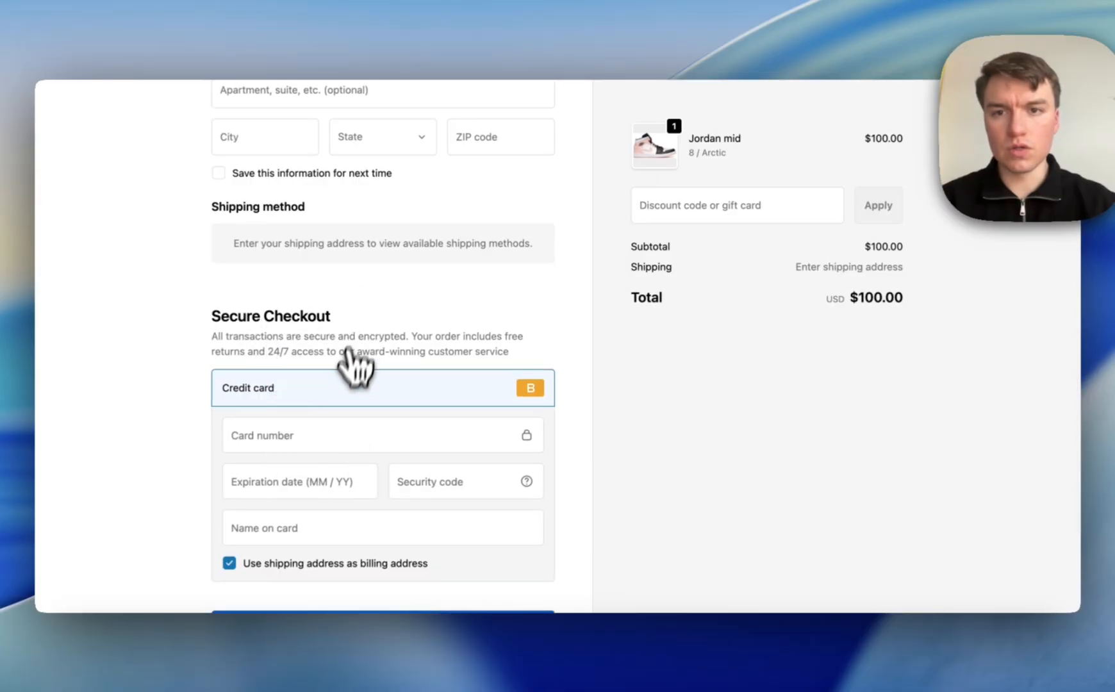
pyautogui.scroll(1, 461, 487)
pyautogui.scroll(-4, 346, 397)
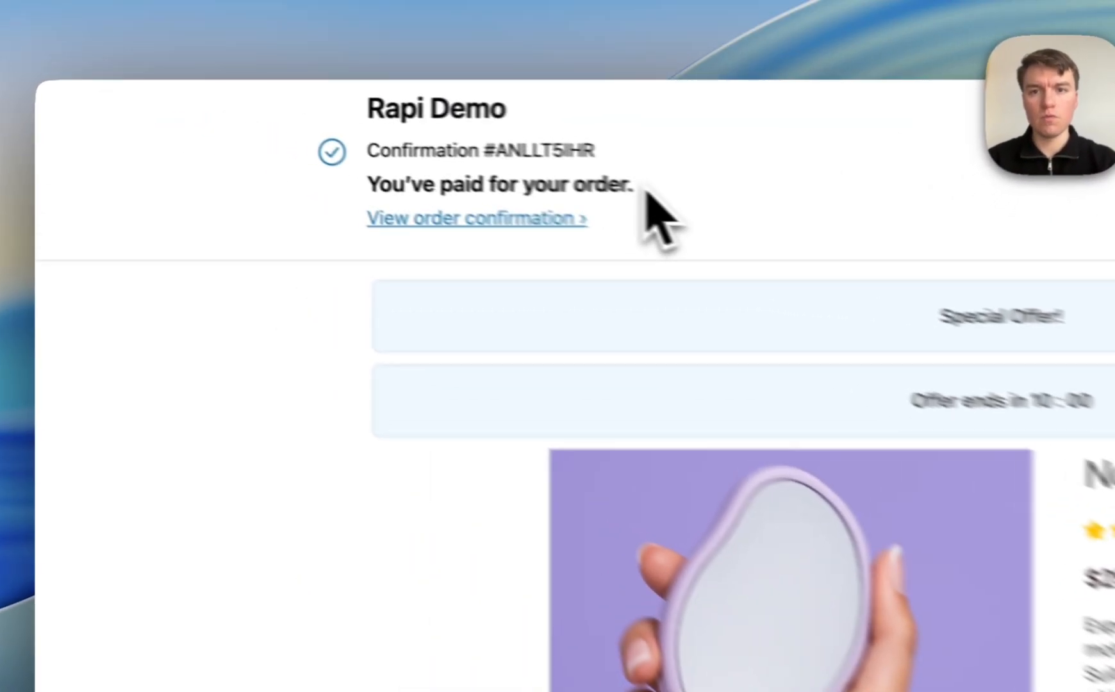
# Review the order confirmation and the Nova eraser post-purchase offer with its total, and decline the offer
pyautogui.moveTo(362, 138); pyautogui.dragTo(207, 133)
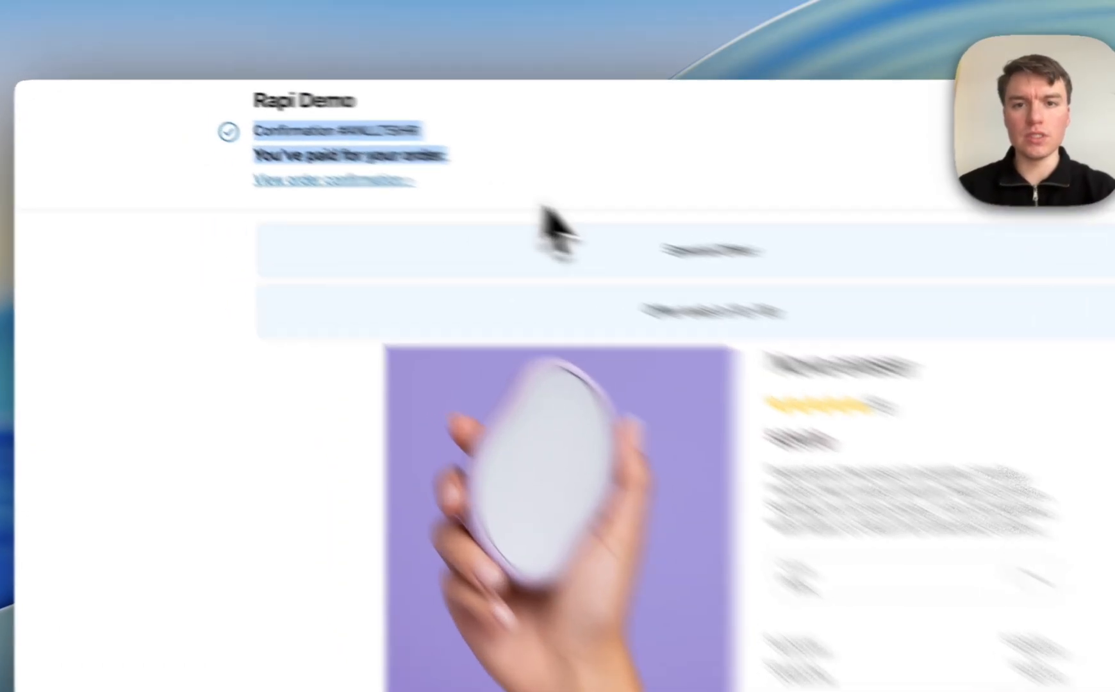
pyautogui.click(436, 172)
pyautogui.scroll(-3, 499, 195)
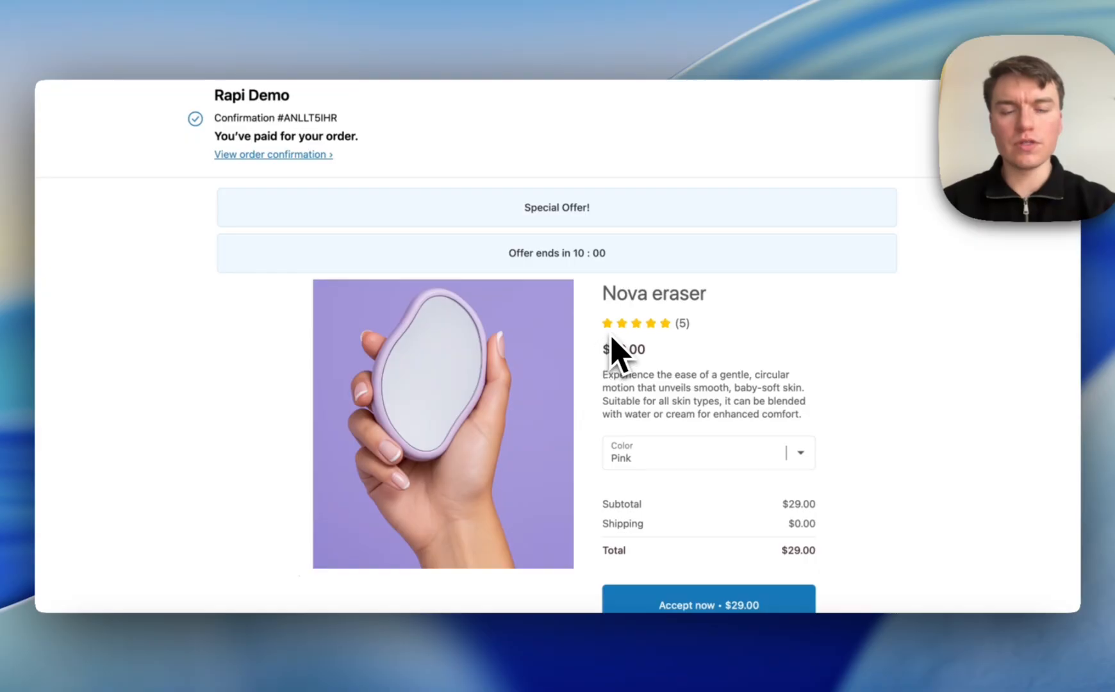
pyautogui.scroll(-3, 612, 338)
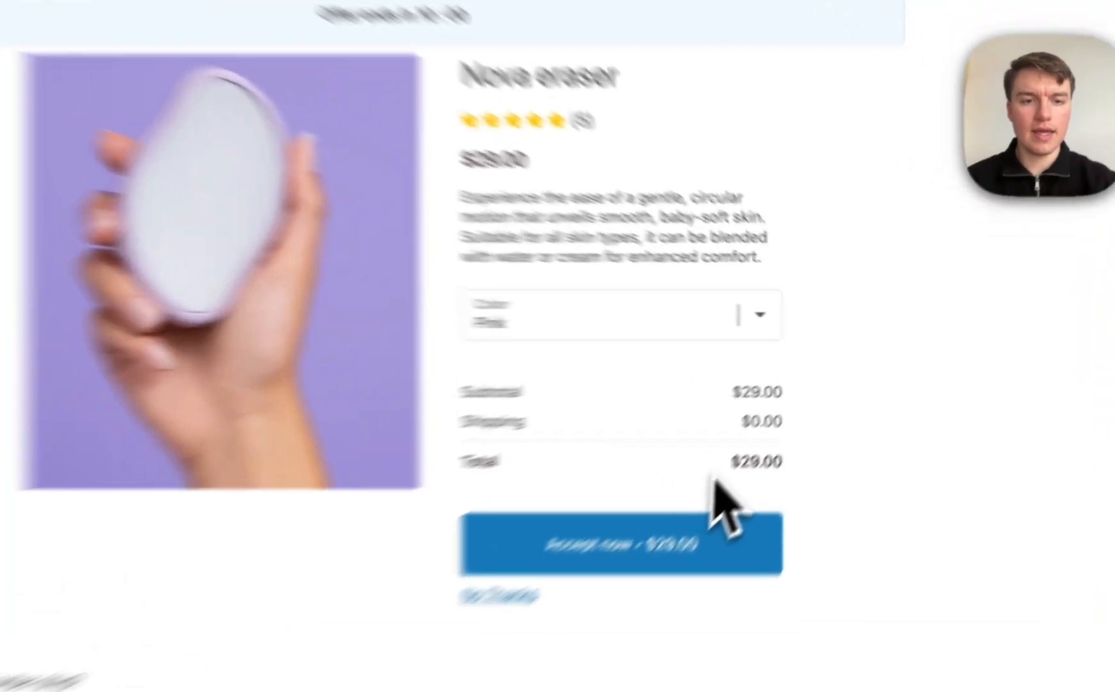
pyautogui.moveTo(771, 427); pyautogui.dragTo(849, 425)
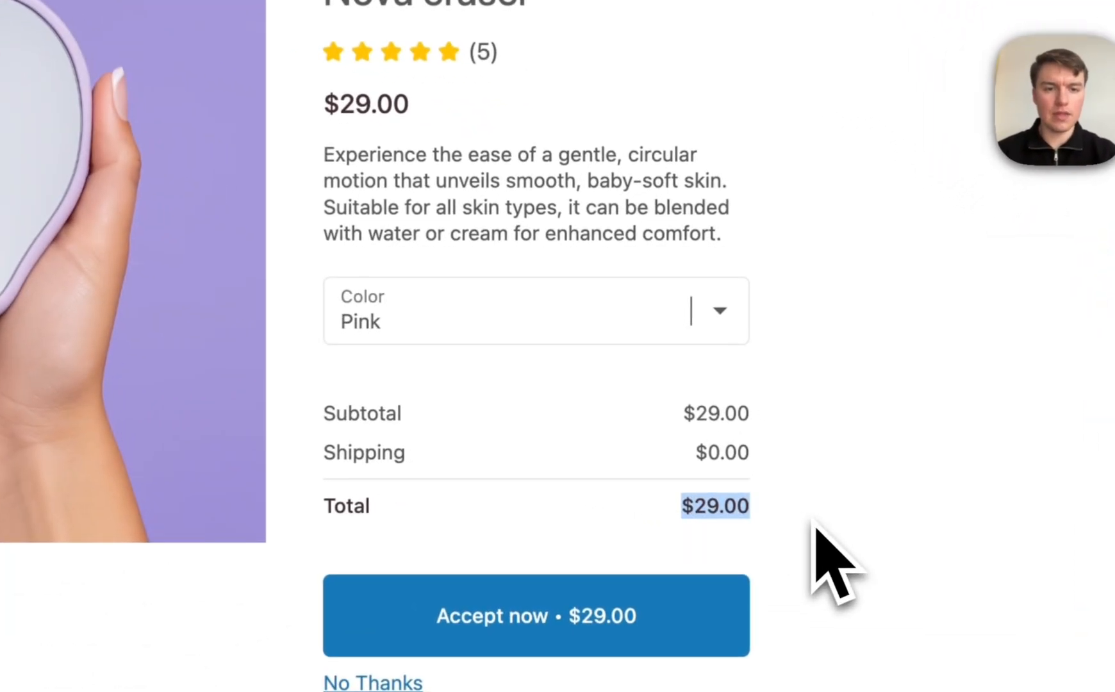
pyautogui.click(525, 516)
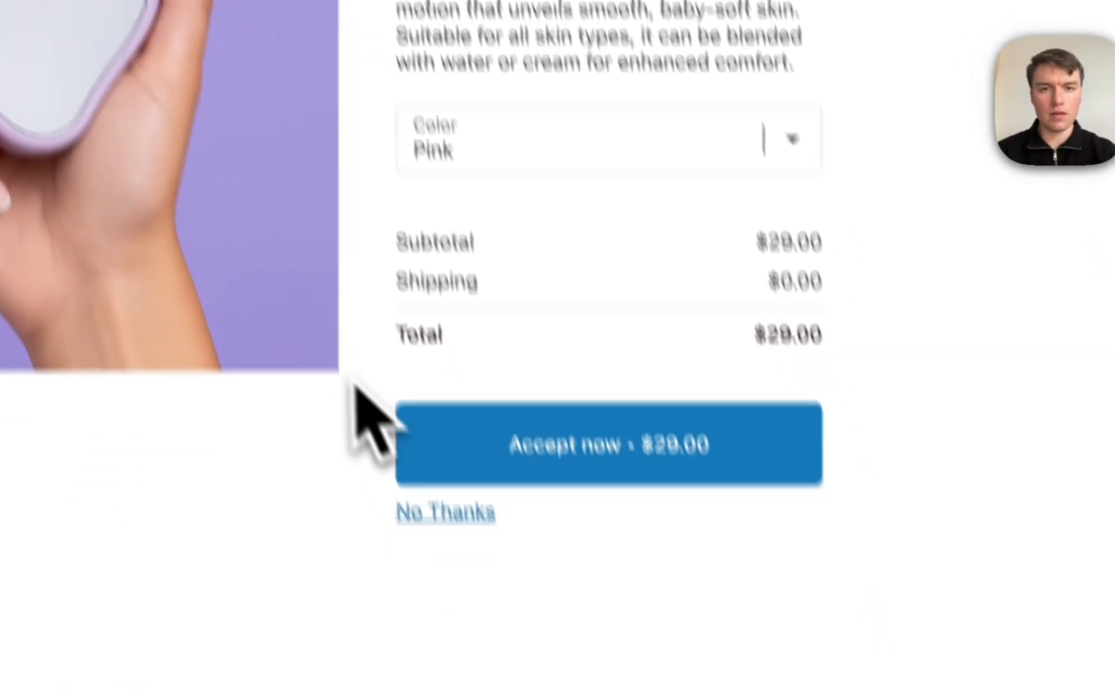
pyautogui.scroll(-1, 353, 521)
pyautogui.scroll(1, 353, 540)
pyautogui.moveTo(751, 335); pyautogui.dragTo(826, 334)
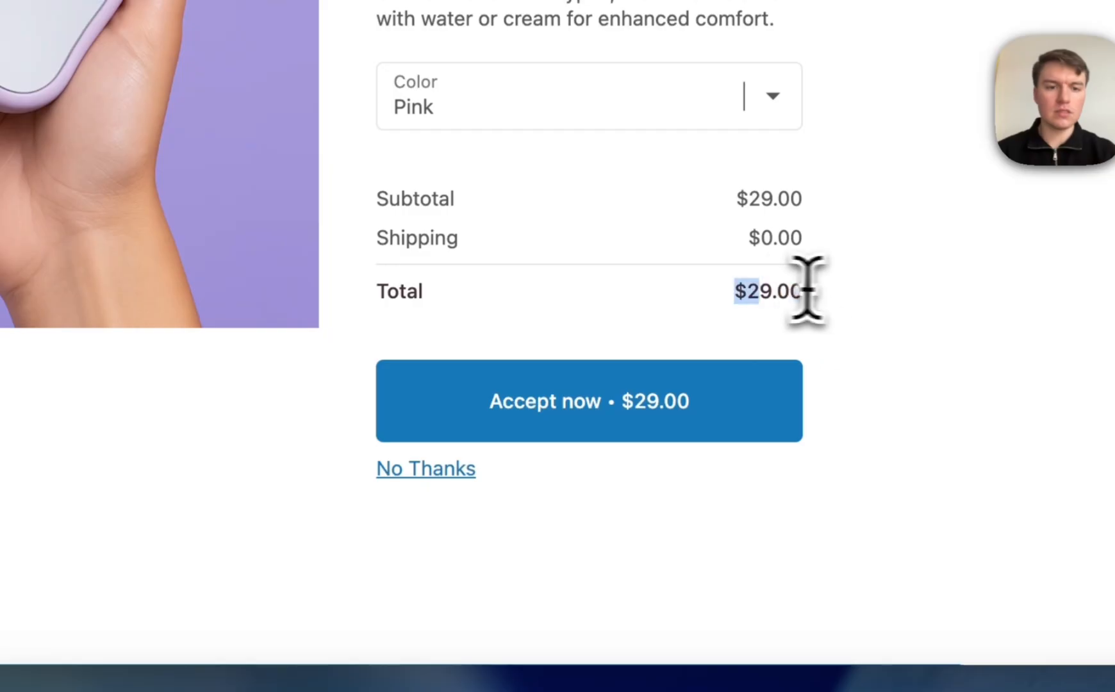
pyautogui.moveTo(807, 290); pyautogui.dragTo(813, 296)
pyautogui.click(414, 477)
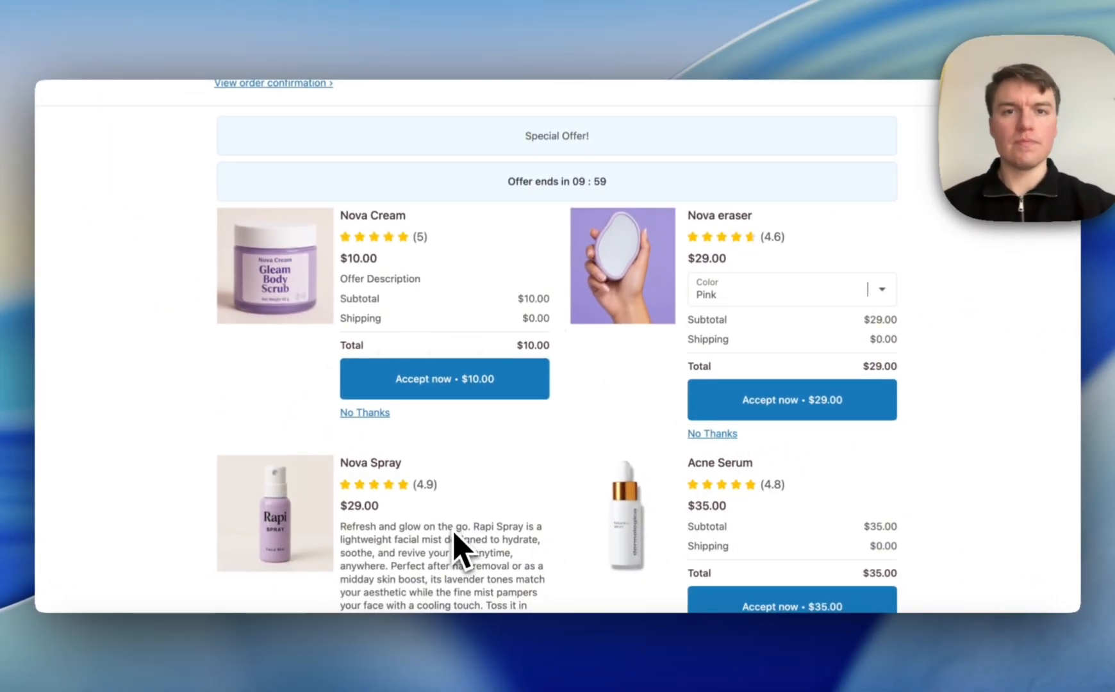
# Look through the multi-product special offer and accept Nova Cream for $10.00
pyautogui.scroll(-3, 406, 455)
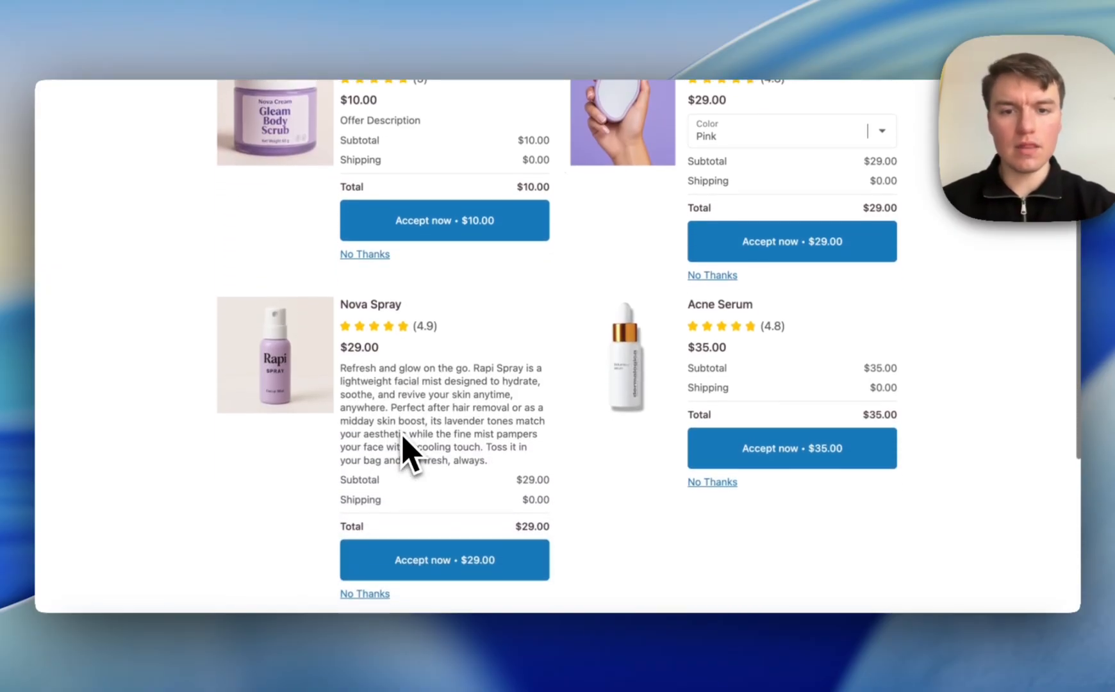
pyautogui.scroll(4, 403, 436)
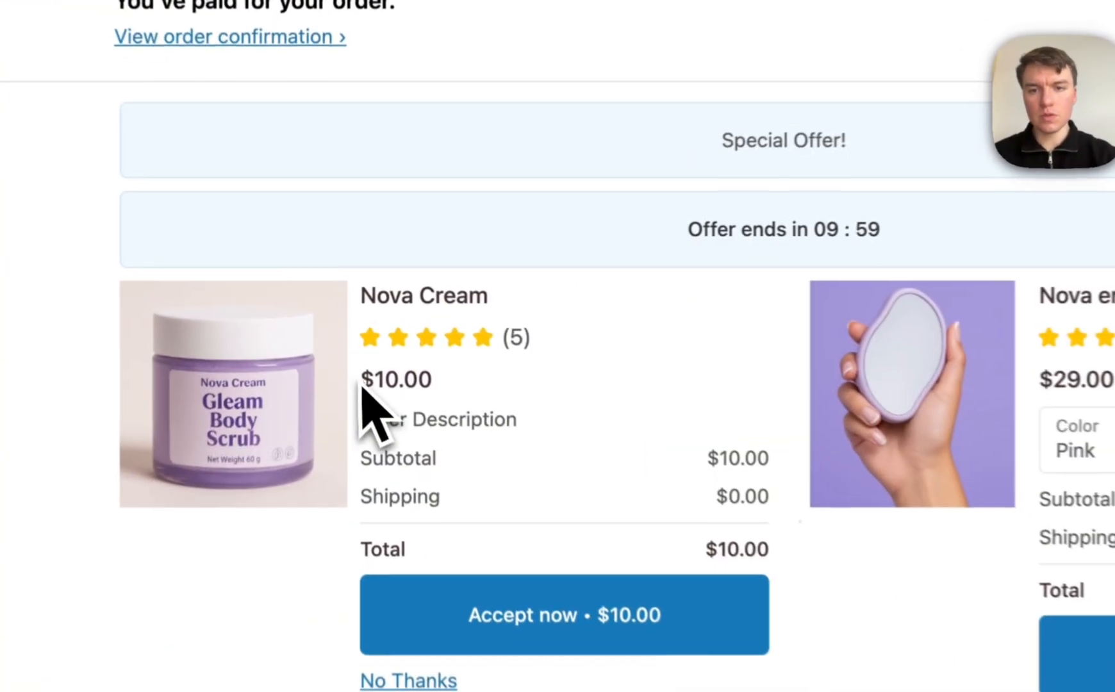
pyautogui.moveTo(378, 317); pyautogui.dragTo(318, 317)
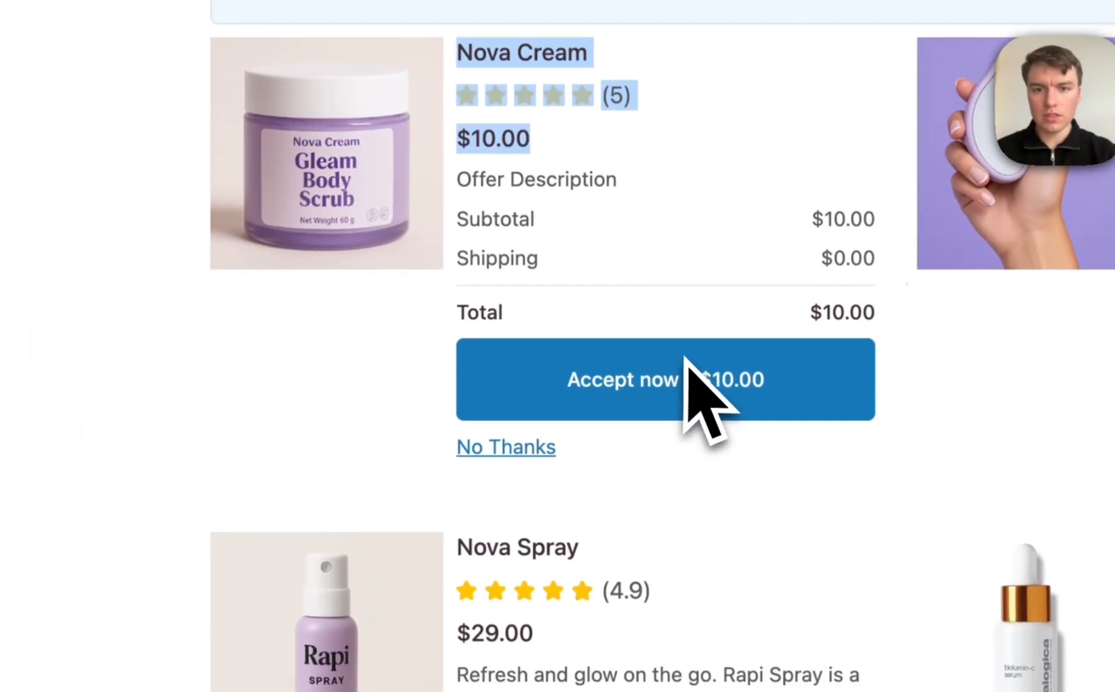
pyautogui.click(663, 398)
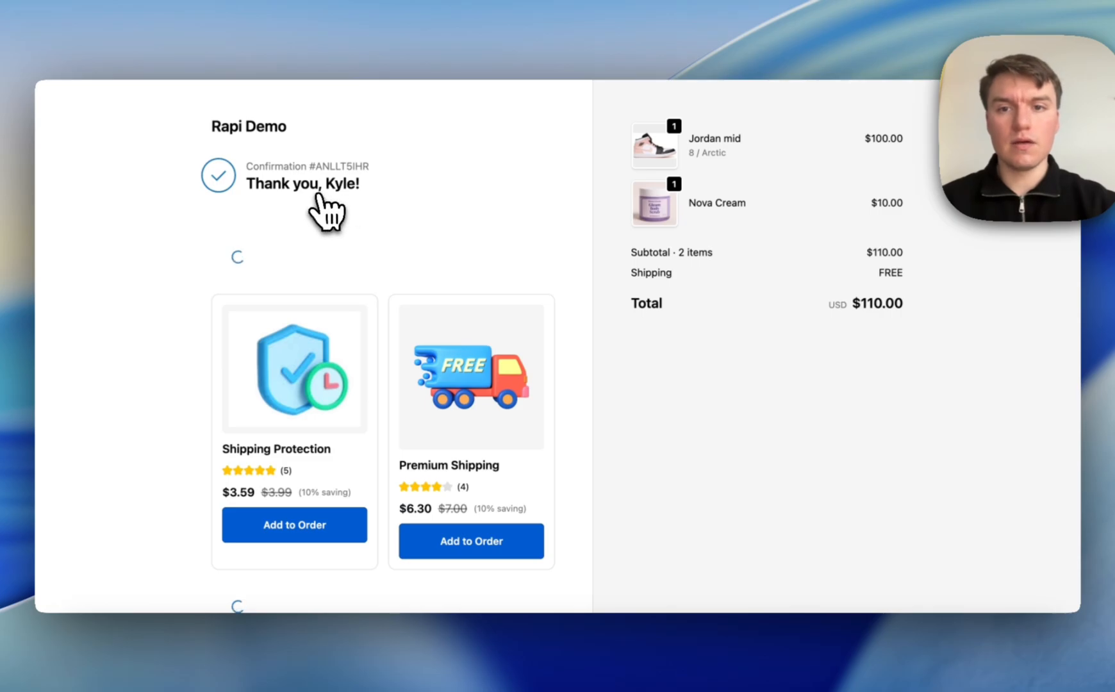
# Examine the order summary's Jordan mid and Nova Cream lines, their prices and the order total
pyautogui.scroll(-1, 369, 269)
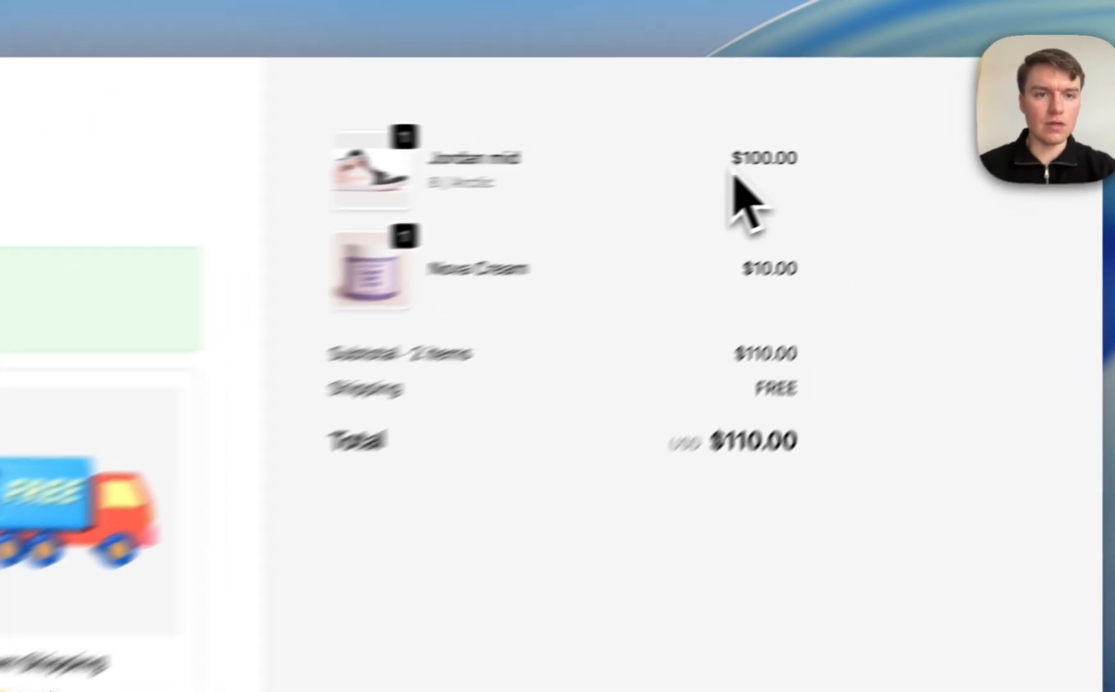
pyautogui.moveTo(865, 150); pyautogui.dragTo(920, 141)
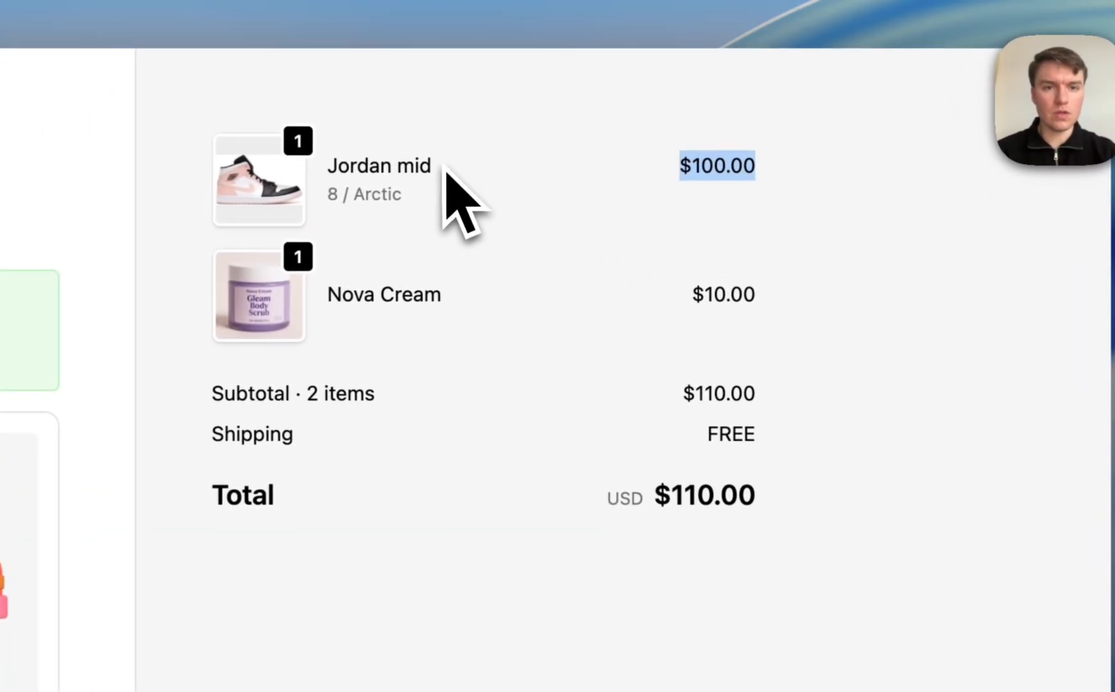
pyautogui.moveTo(443, 169); pyautogui.dragTo(319, 174)
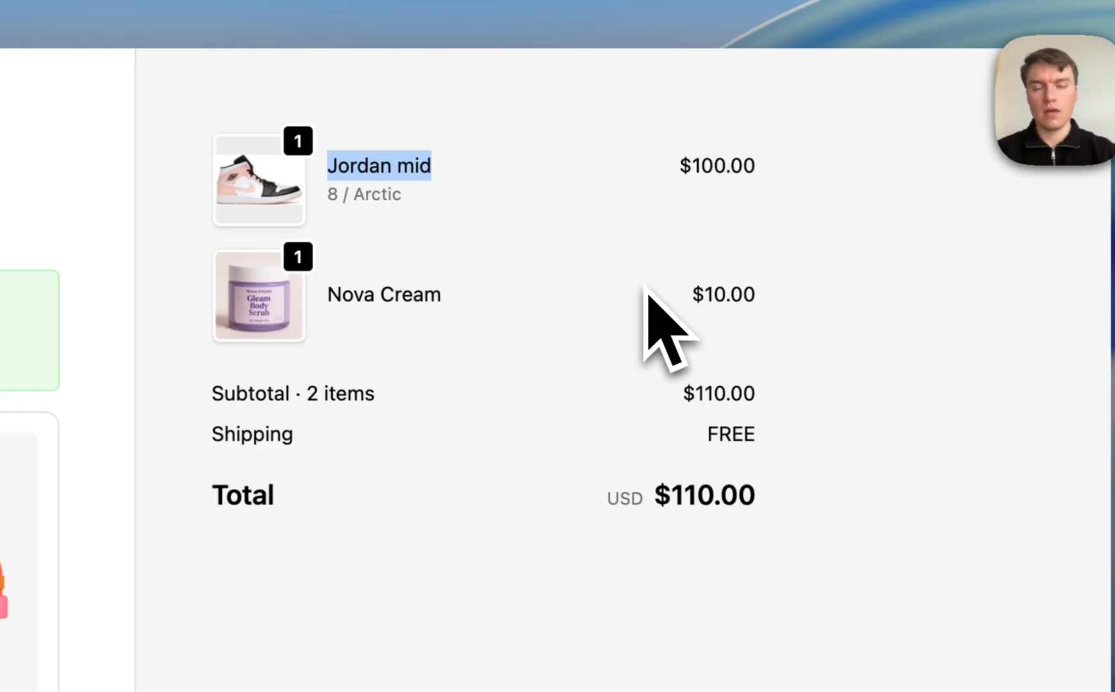
pyautogui.tripleClick(746, 309)
pyautogui.moveTo(458, 312); pyautogui.dragTo(322, 294)
pyautogui.moveTo(653, 298); pyautogui.dragTo(765, 299)
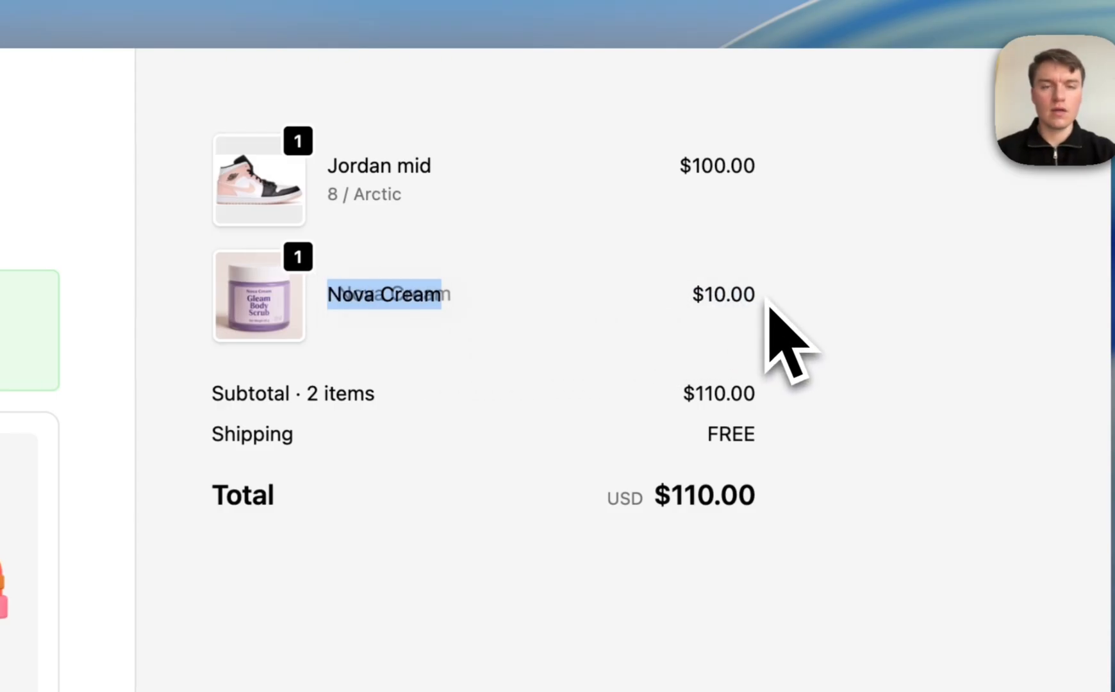
pyautogui.click(707, 300)
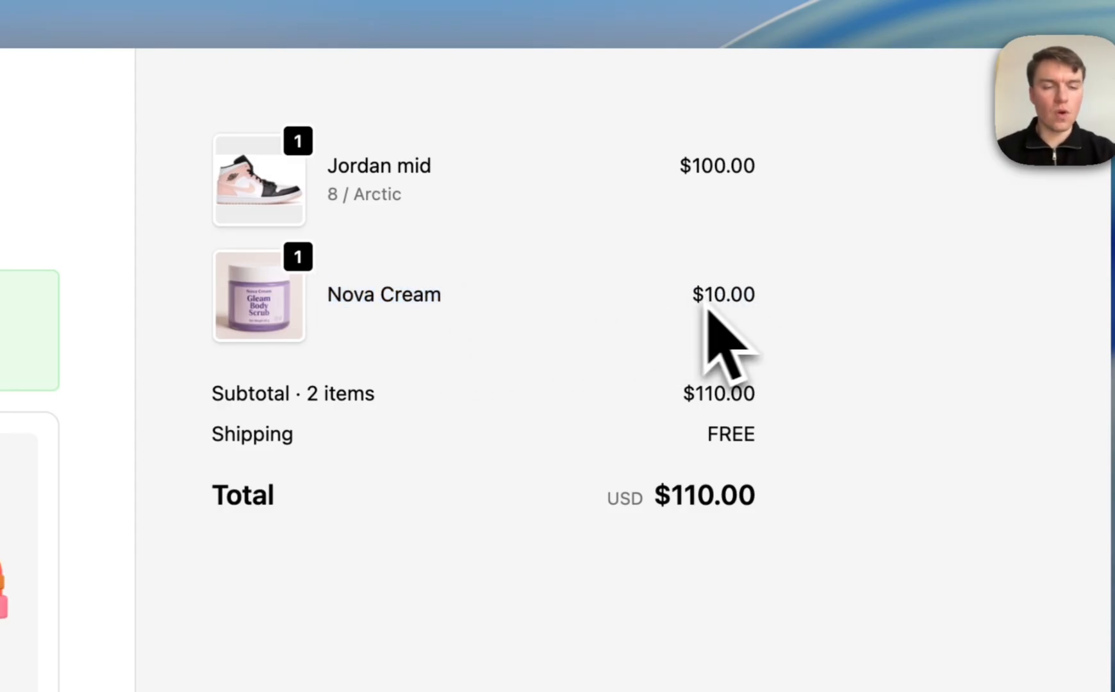
pyautogui.moveTo(652, 496); pyautogui.dragTo(781, 473)
pyautogui.click(714, 545)
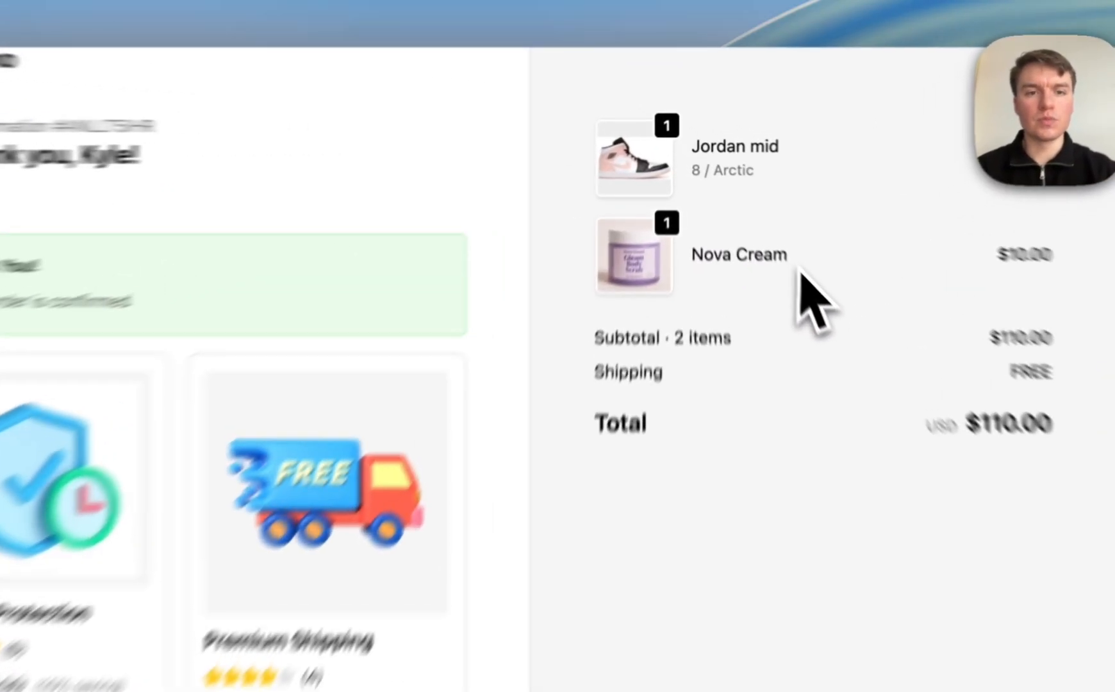
pyautogui.moveTo(749, 205); pyautogui.dragTo(683, 229)
pyautogui.click(698, 362)
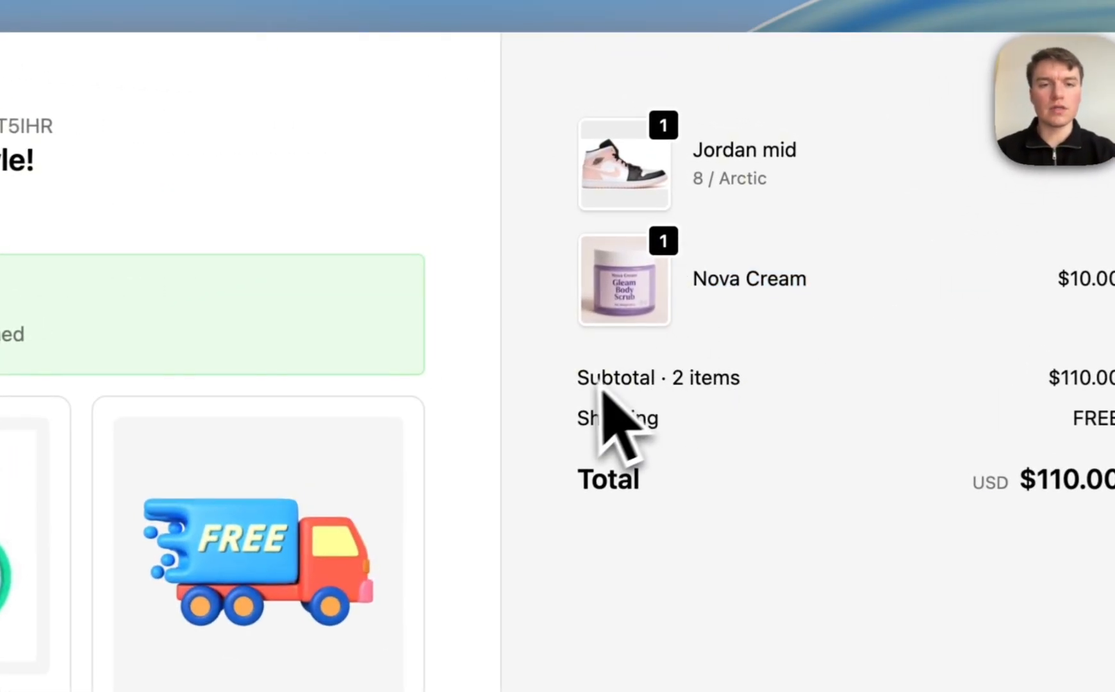
# Examine the thank-you page's confirmation message and its Shipping Protection and Premium Shipping offers
pyautogui.scroll(-2, 602, 426)
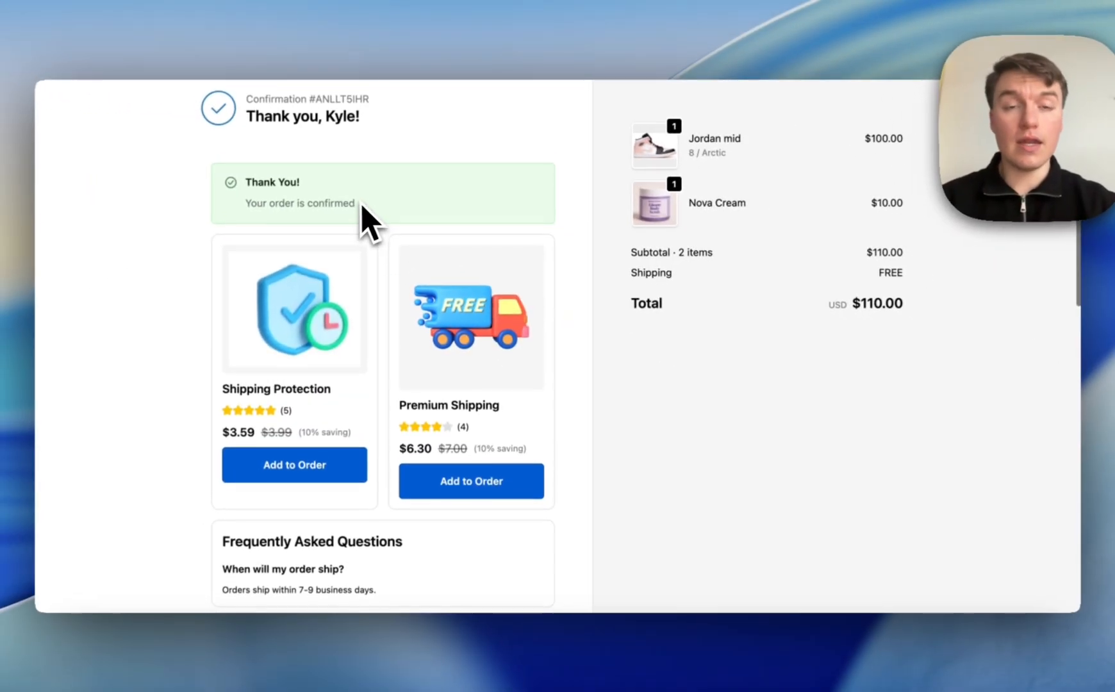
pyautogui.scroll(1, 363, 214)
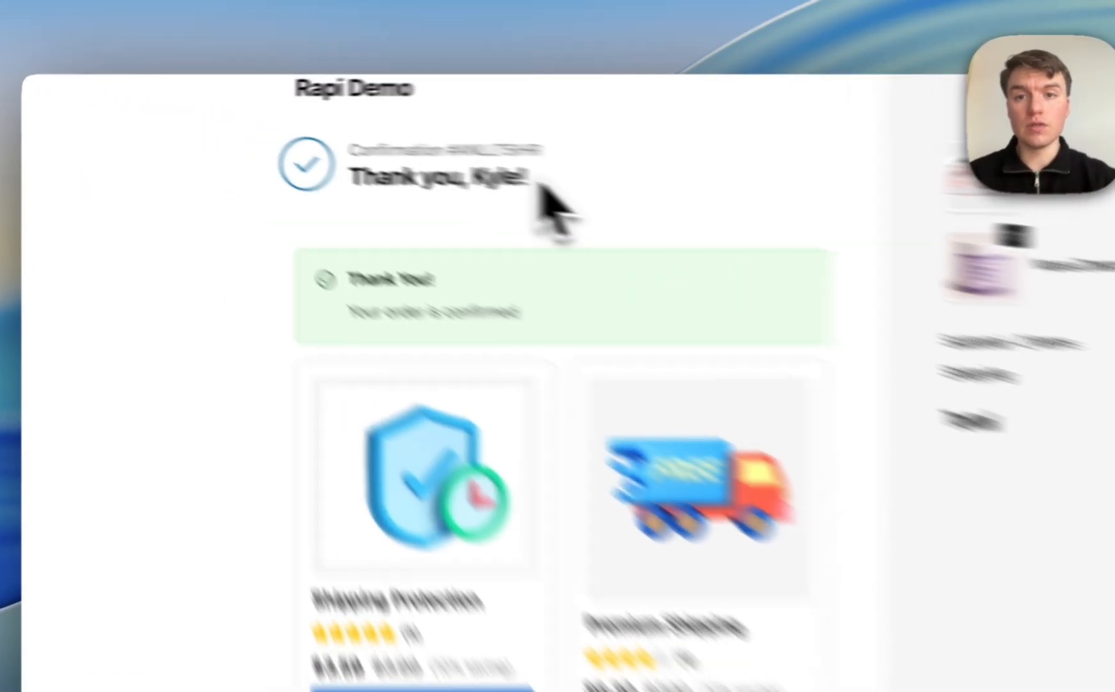
pyautogui.moveTo(540, 185); pyautogui.dragTo(355, 153)
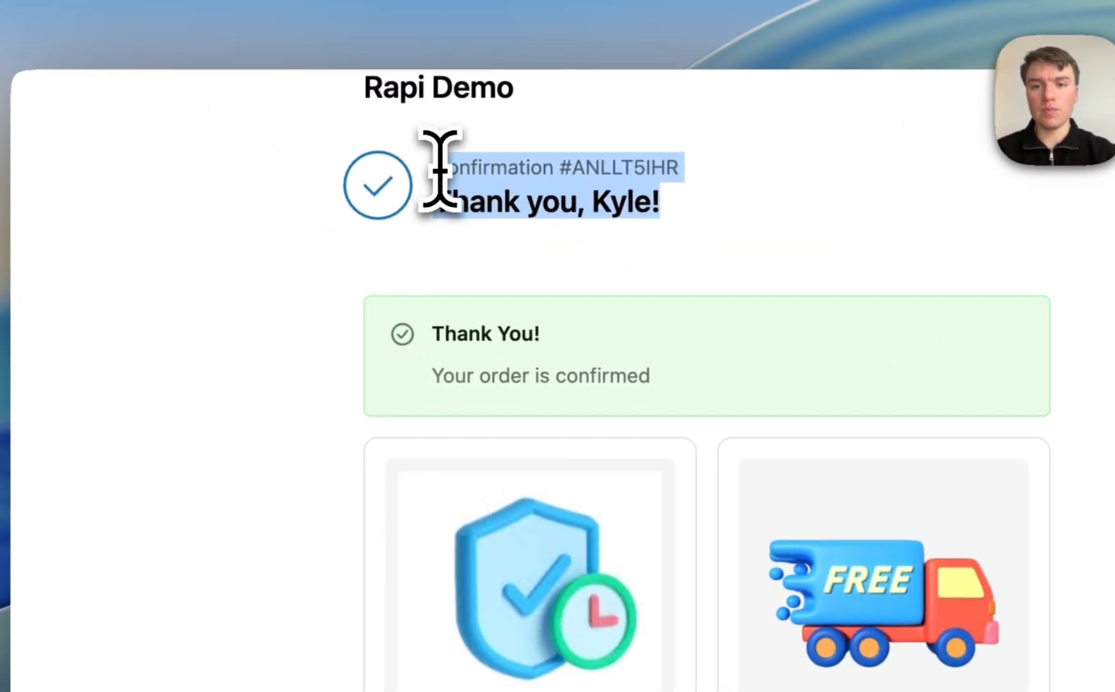
pyautogui.scroll(-5, 519, 481)
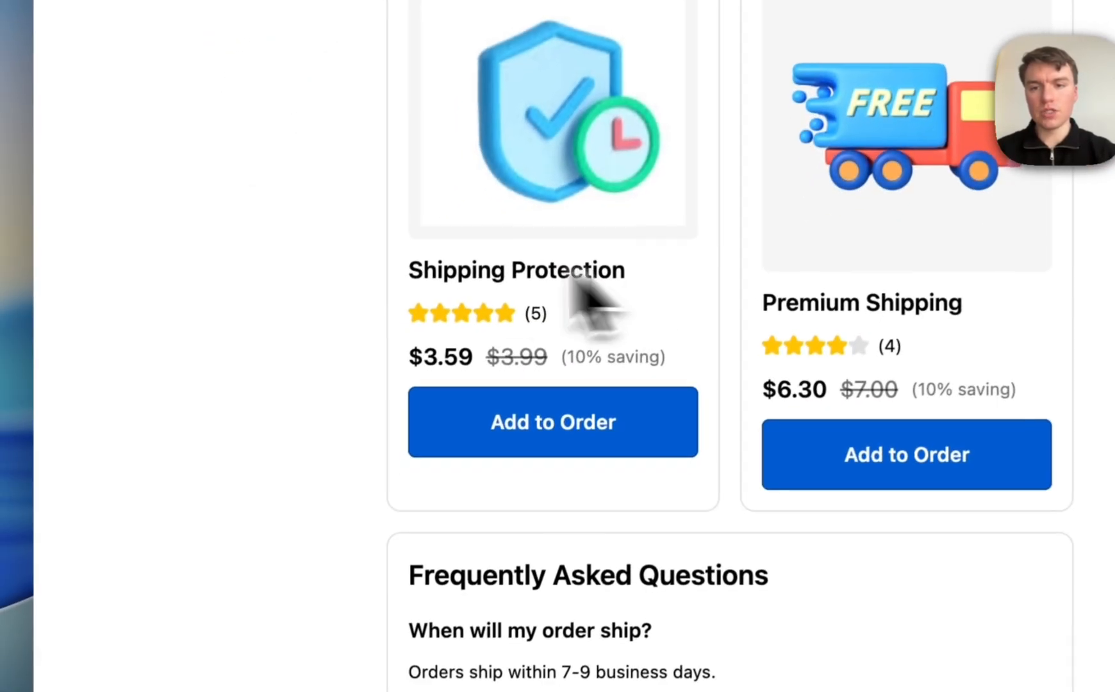
pyautogui.moveTo(626, 273); pyautogui.dragTo(361, 293)
pyautogui.moveTo(457, 349); pyautogui.dragTo(411, 355)
pyautogui.scroll(3, 567, 415)
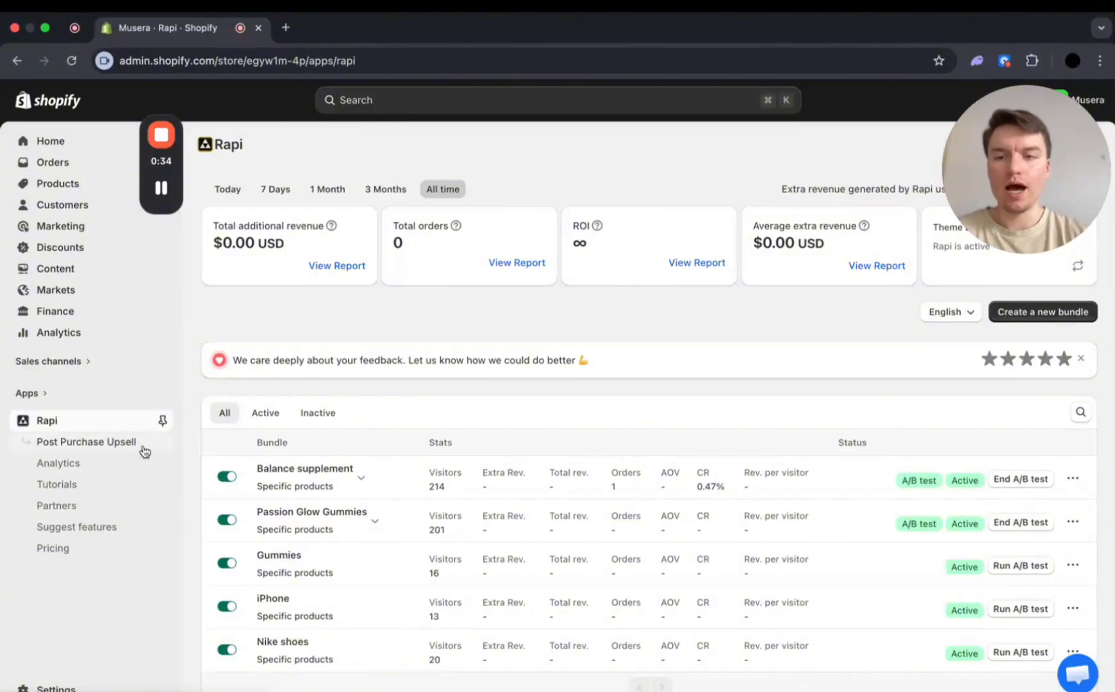
# Switch to Rapi in the Shopify admin and start a post purchase upsell with visibility limited to the specific product AirPods Pro 3
pyautogui.click(73, 447)
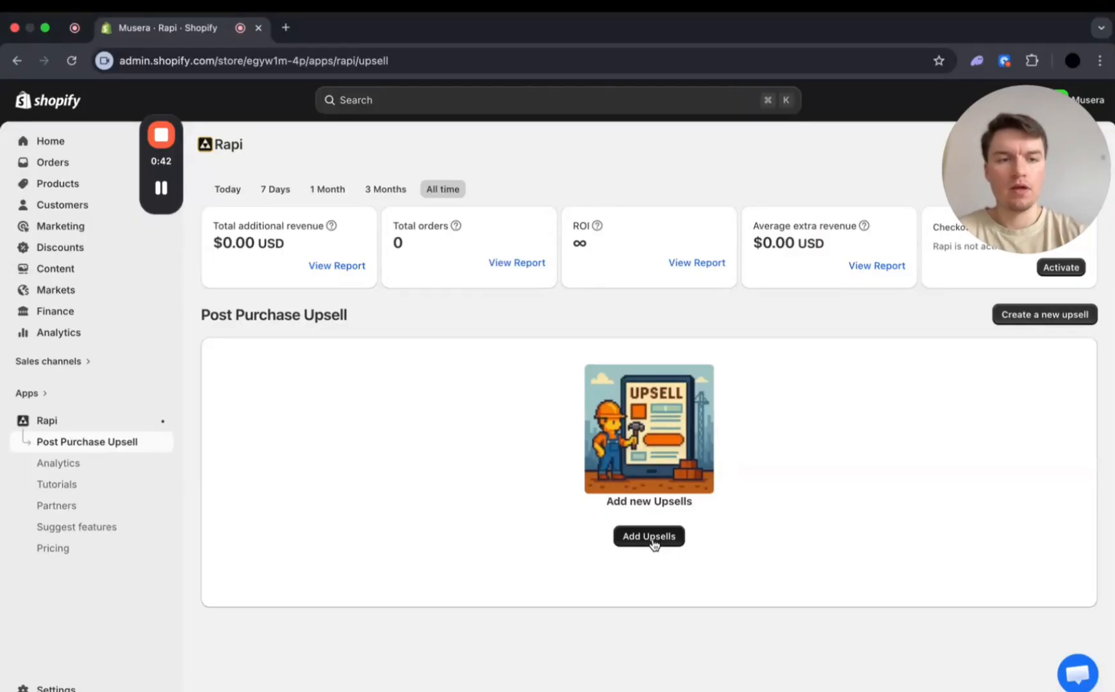
pyautogui.click(645, 544)
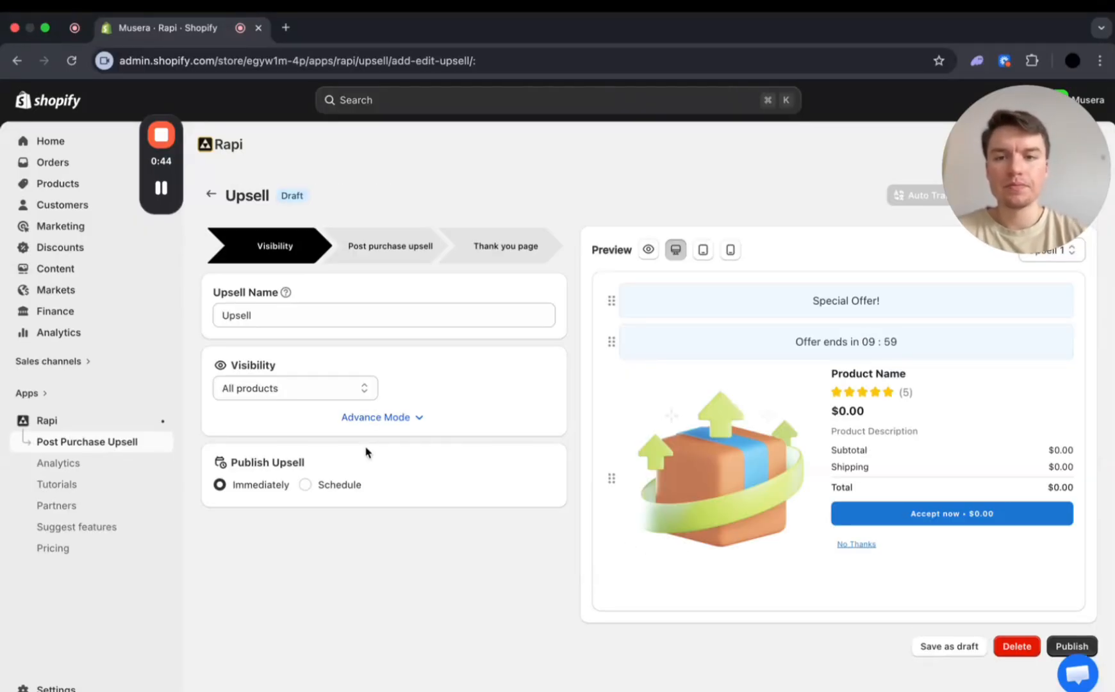
pyautogui.click(323, 394)
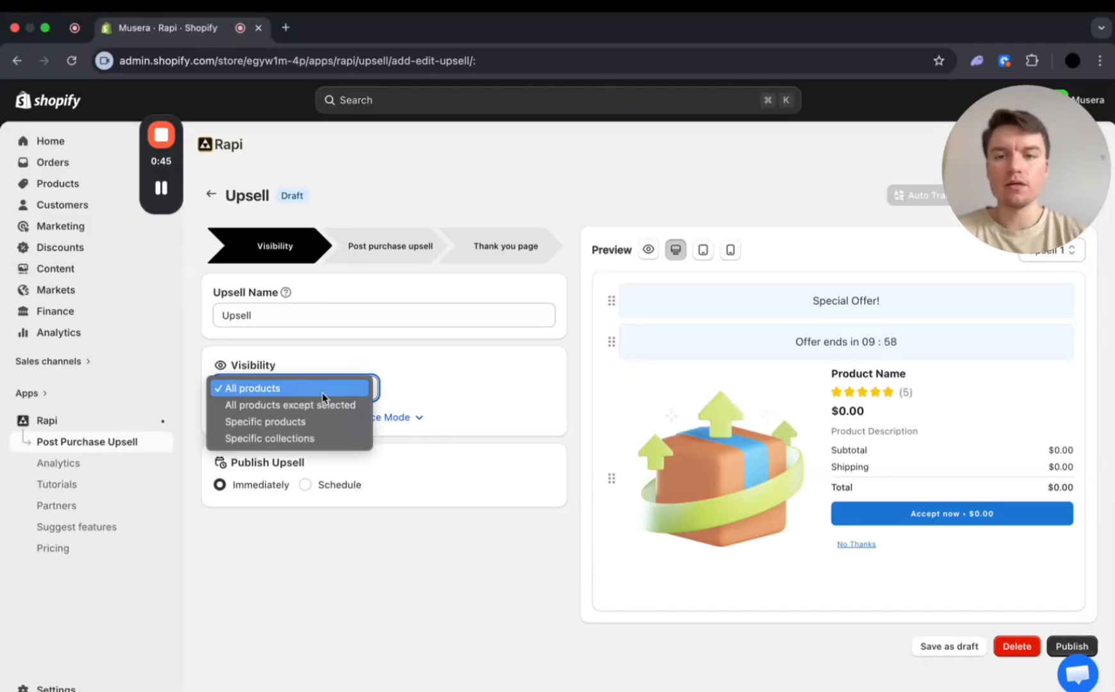
pyautogui.click(297, 423)
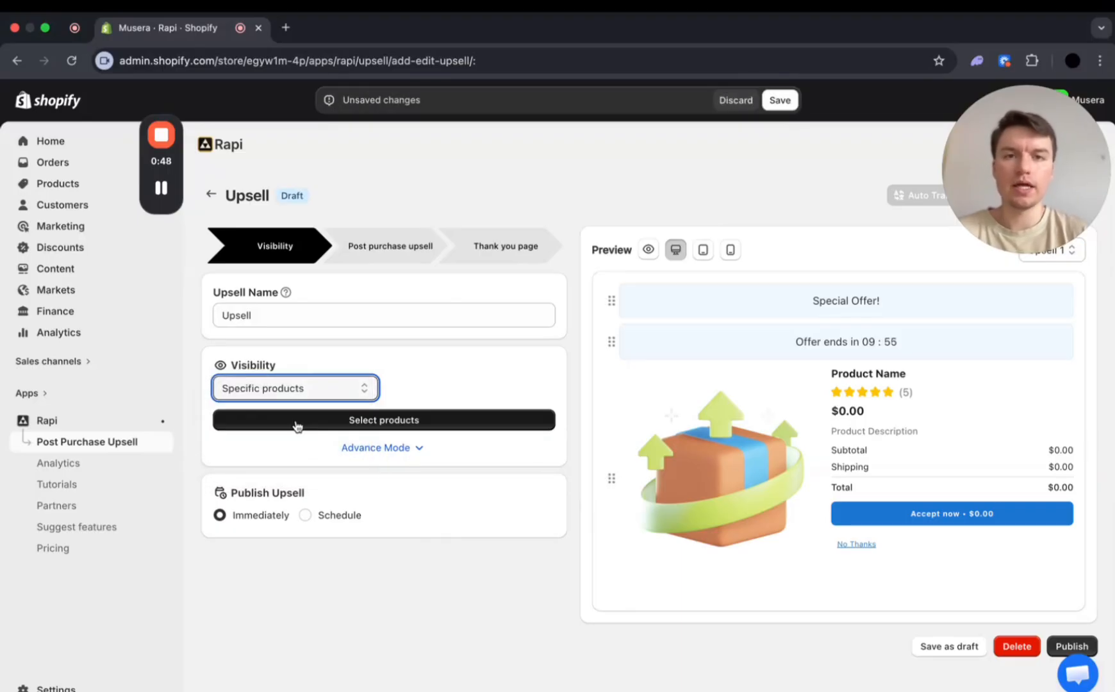
pyautogui.click(297, 423)
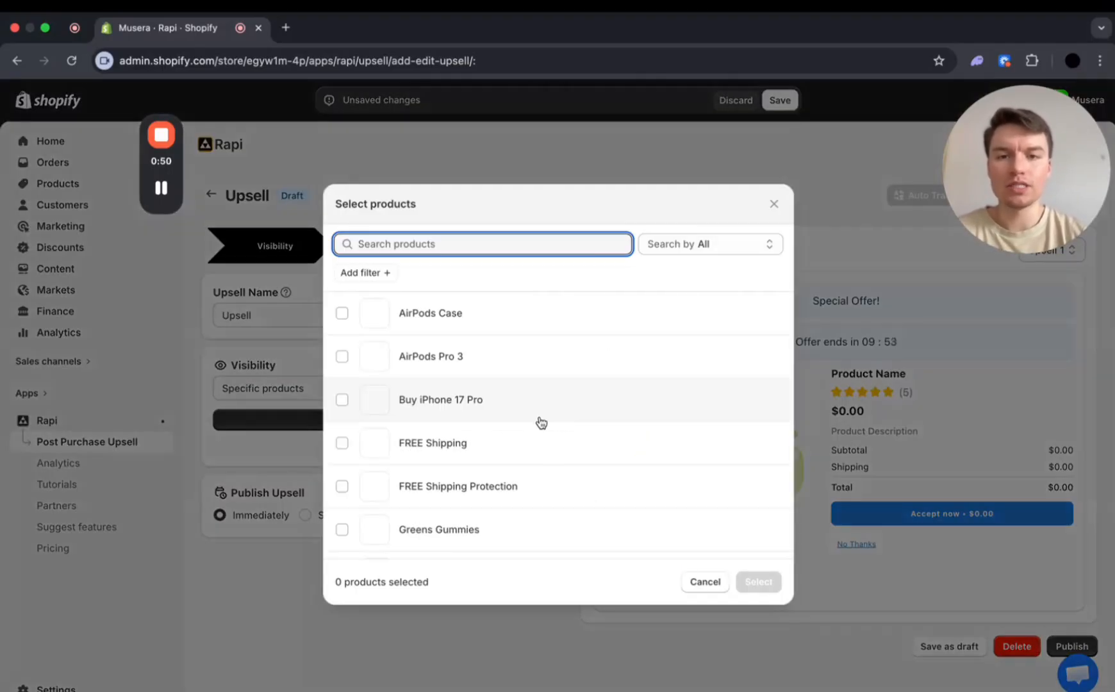
pyautogui.click(342, 356)
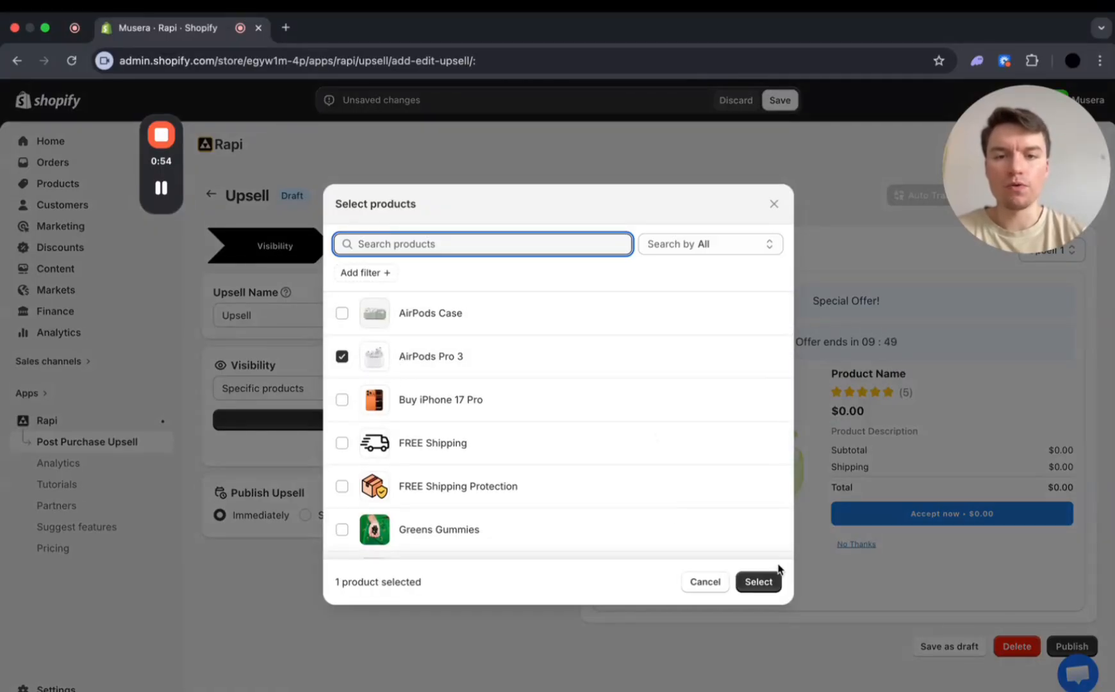
pyautogui.click(758, 582)
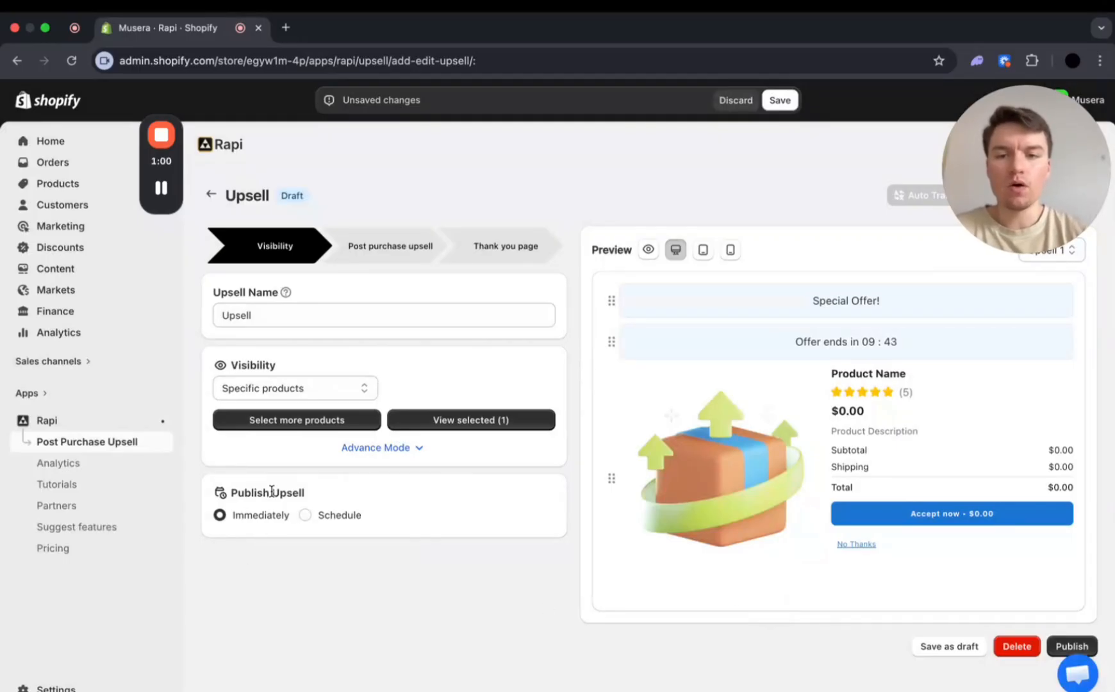
pyautogui.moveTo(313, 497); pyautogui.dragTo(203, 490)
pyautogui.click(310, 482)
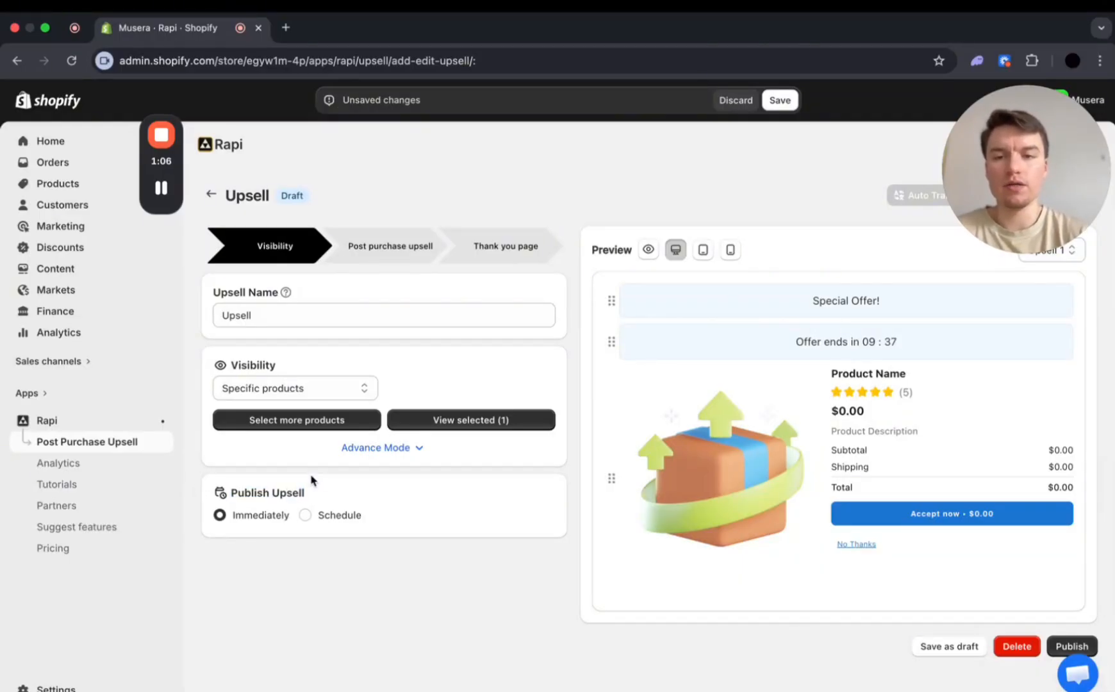
# Try the Schedule publishing option for the upsell and return to publishing immediately
pyautogui.click(306, 516)
pyautogui.scroll(-1, 350, 586)
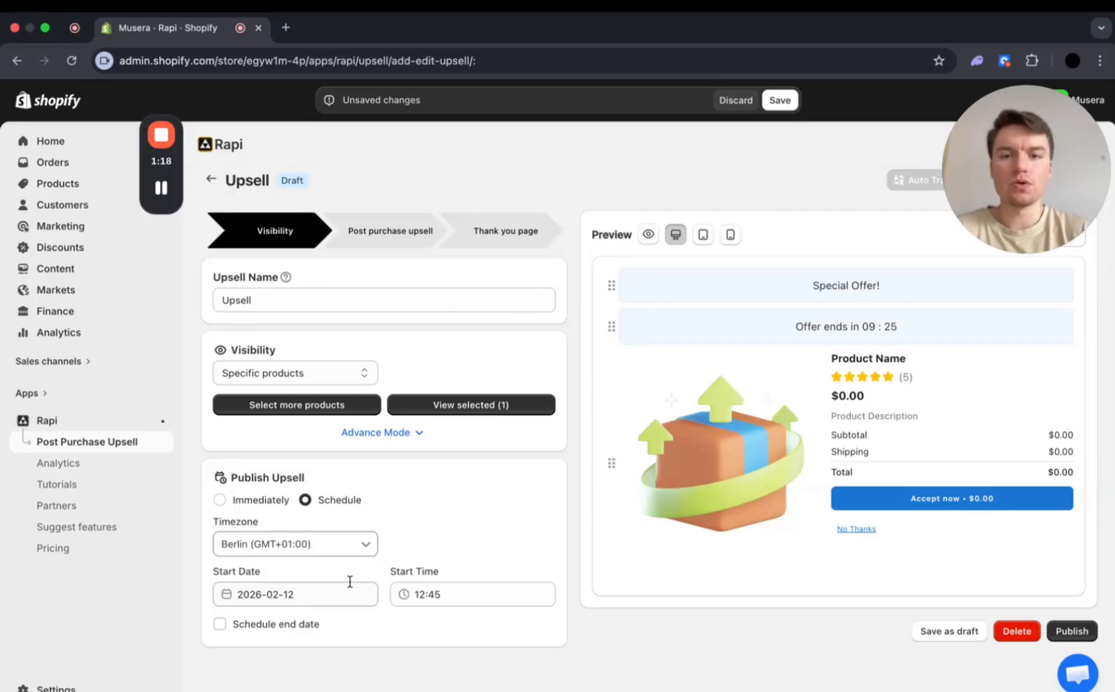
pyautogui.click(220, 500)
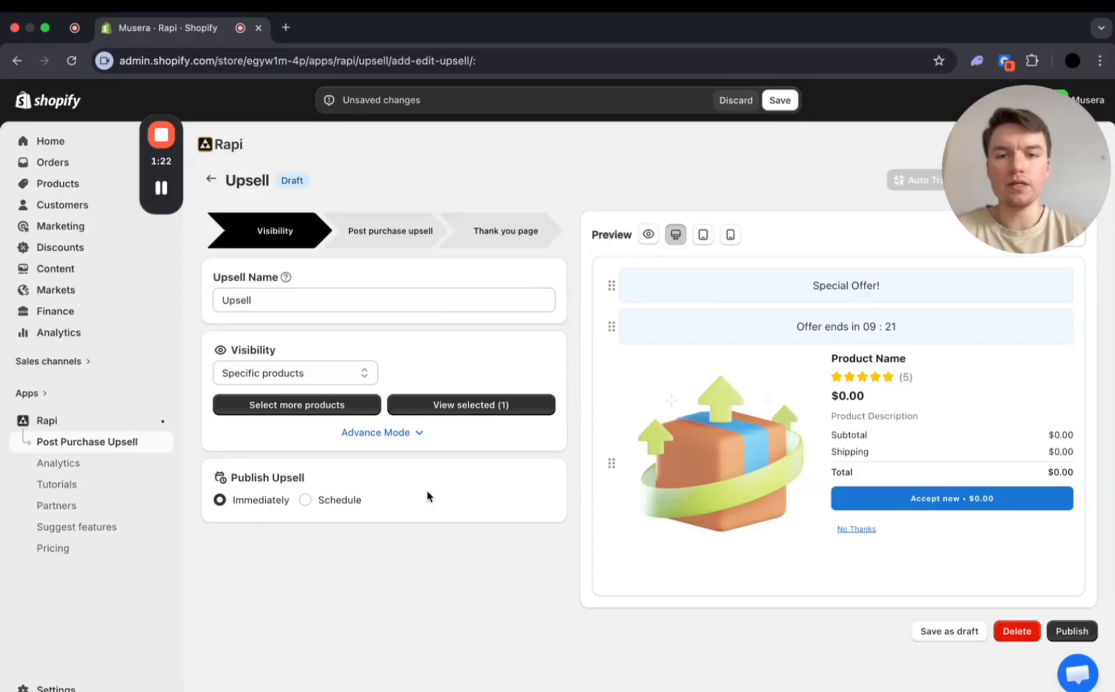
# Go to the post purchase upsell funnel and open Upsell 1 for editing
pyautogui.click(393, 245)
pyautogui.scroll(-1, 406, 362)
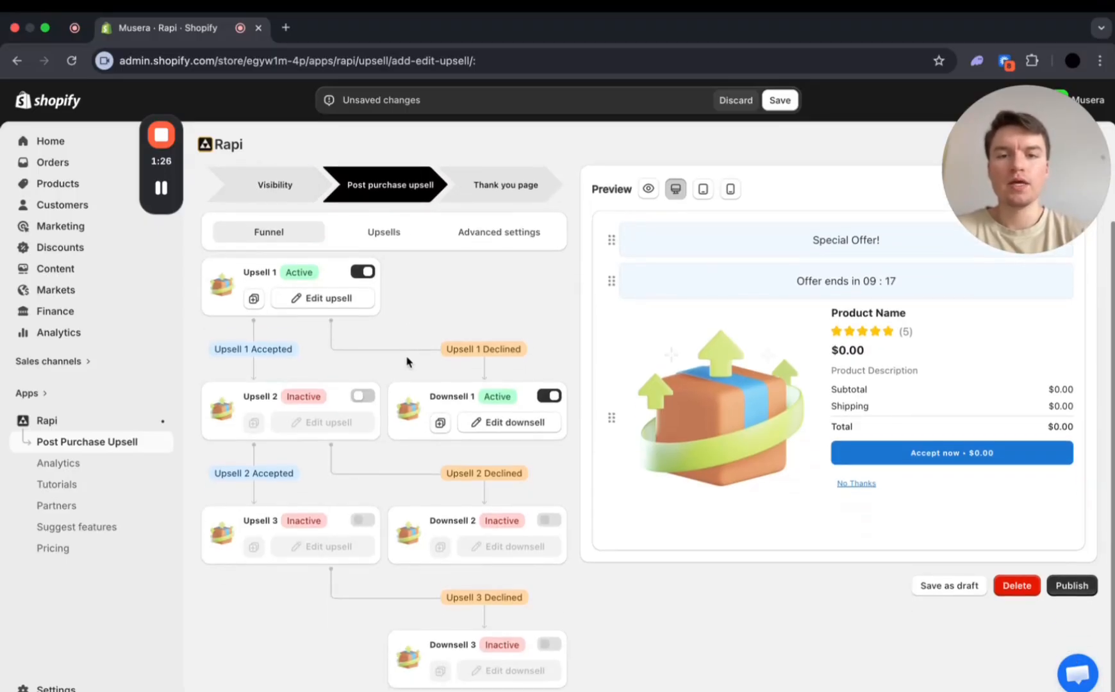
pyautogui.scroll(1, 406, 362)
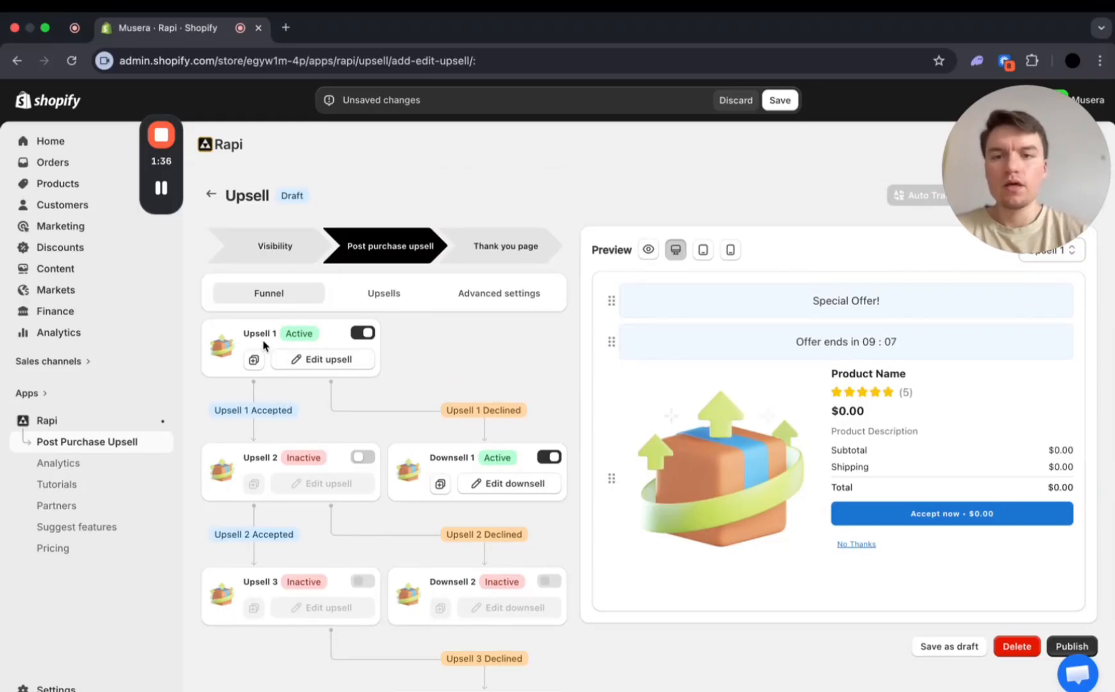
pyautogui.moveTo(278, 333); pyautogui.dragTo(246, 333)
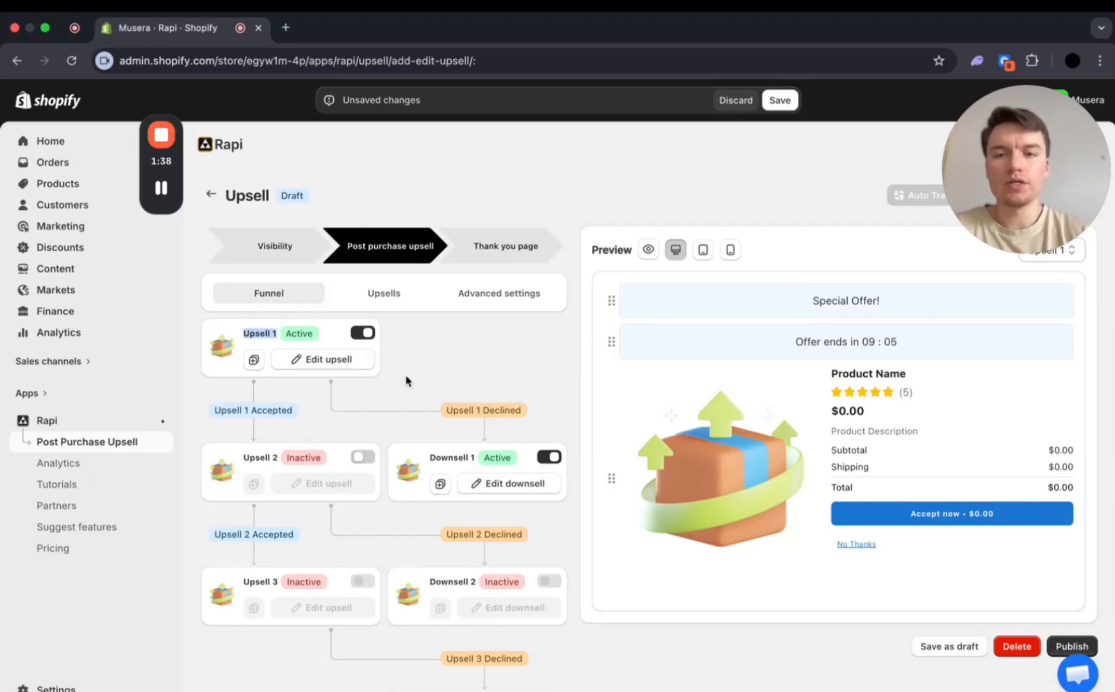
pyautogui.click(314, 362)
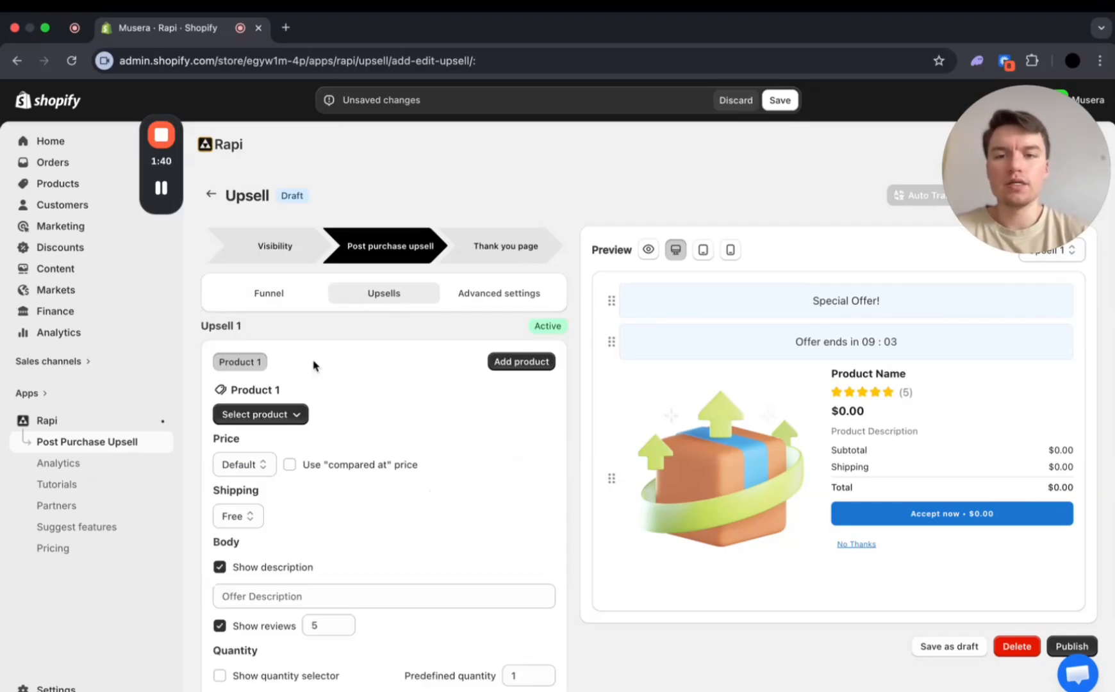
# Choose AirPods Case as the specific product for Product 1 of Upsell 1
pyautogui.scroll(-3, 362, 410)
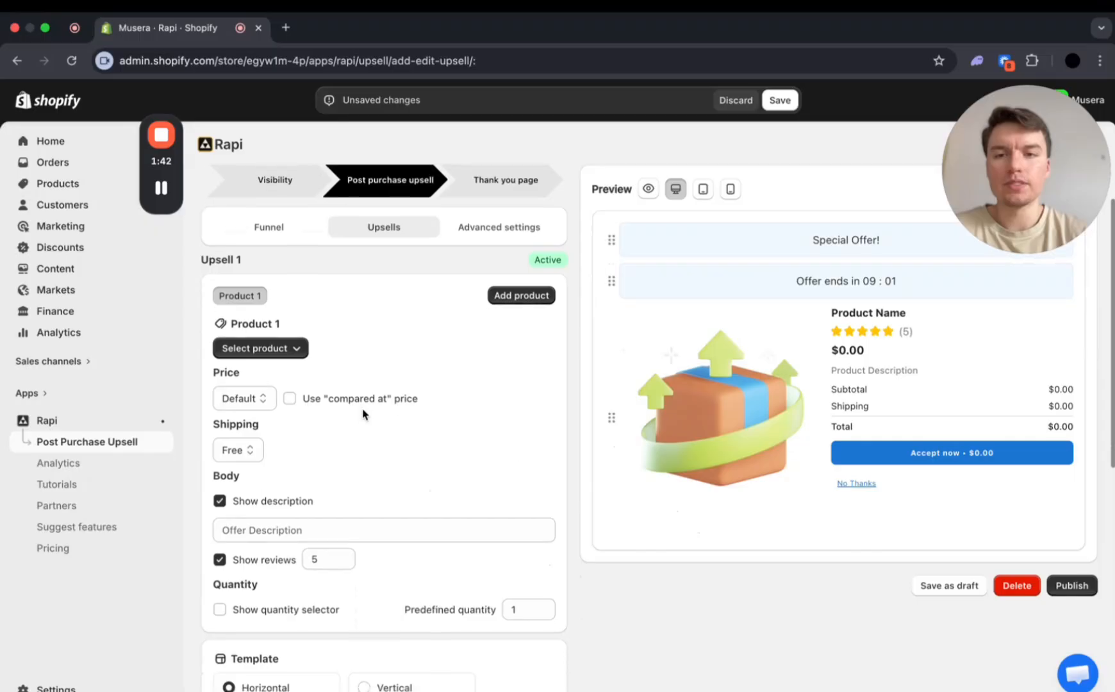
pyautogui.click(292, 320)
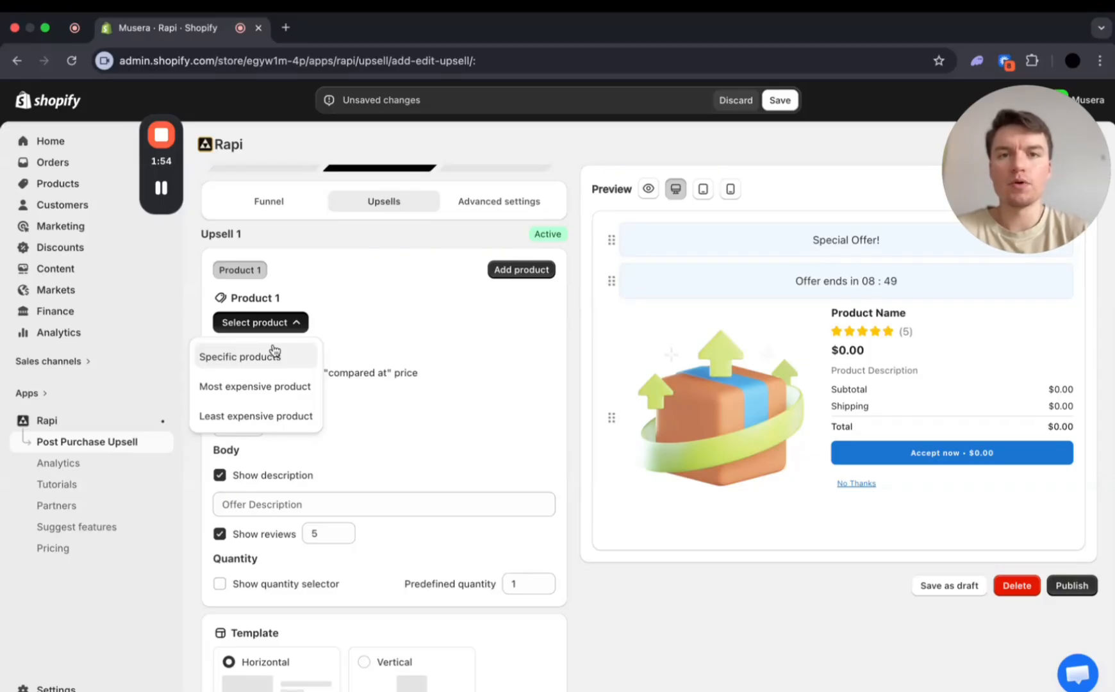
pyautogui.click(256, 354)
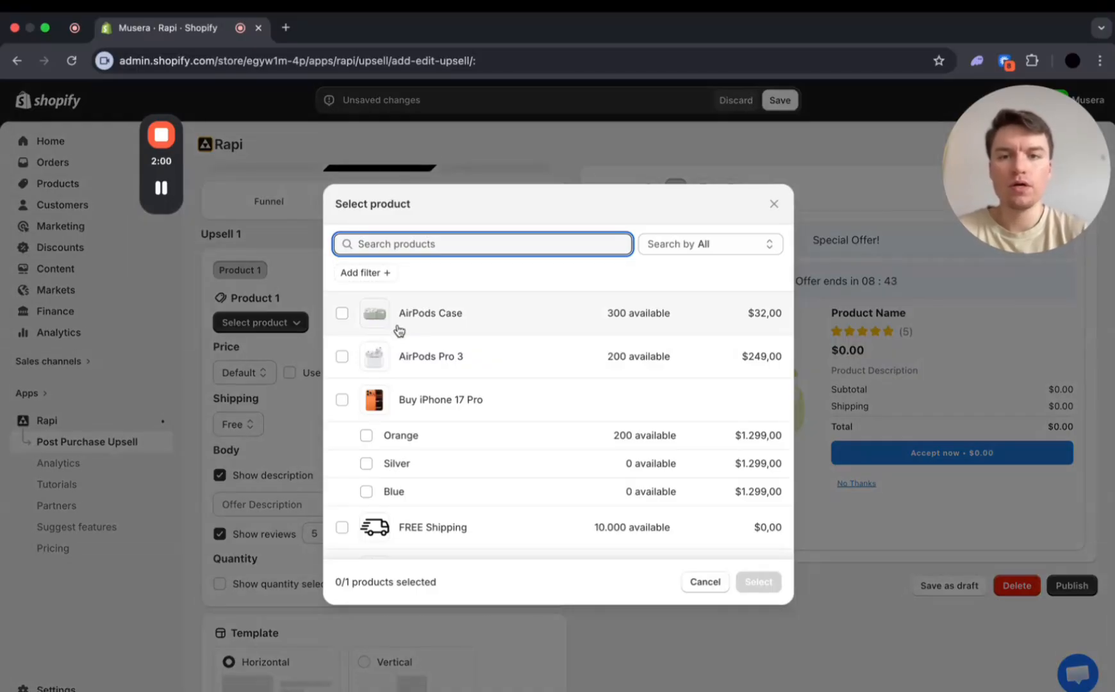
pyautogui.click(341, 314)
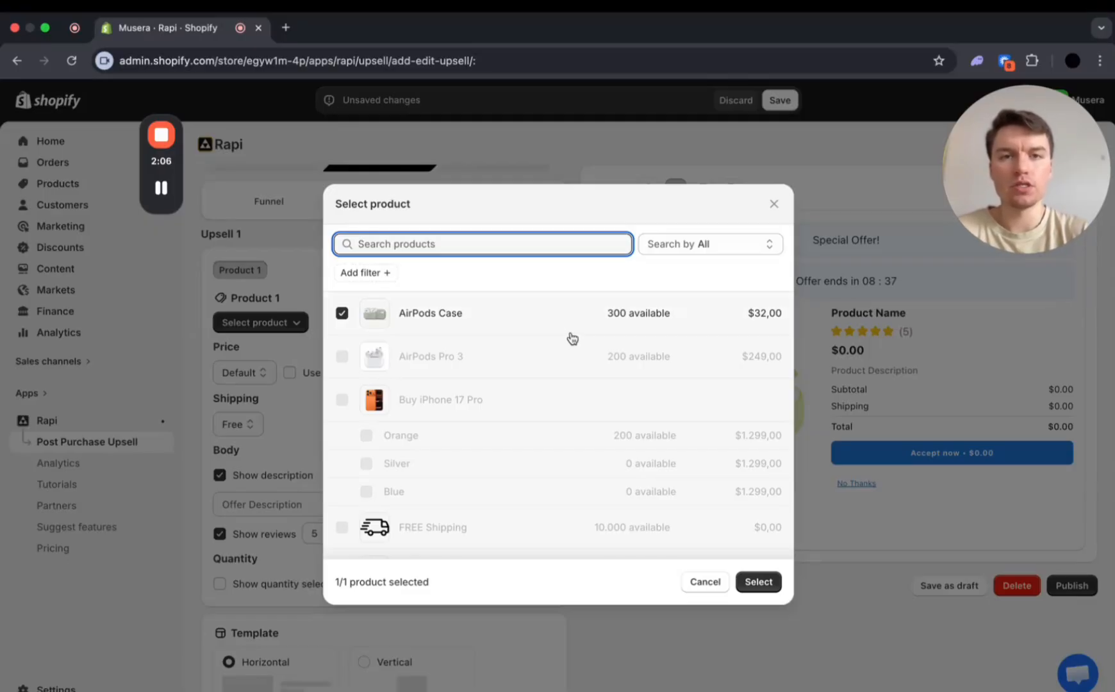
pyautogui.click(760, 582)
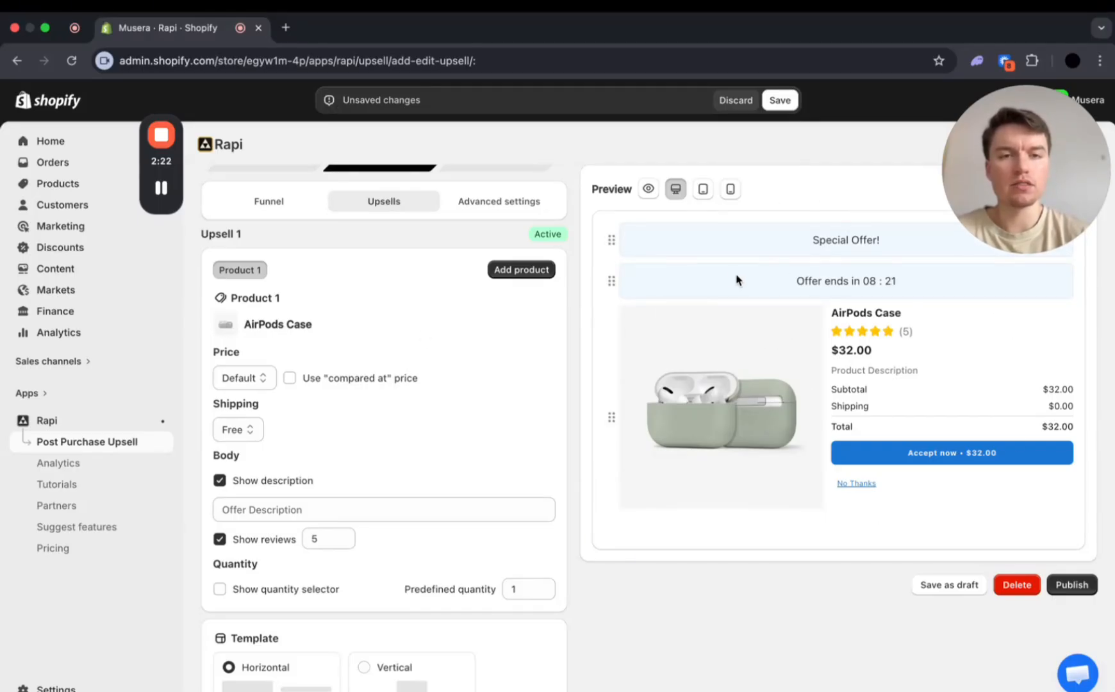
# Preview the AirPods Case offer in the tablet, desktop and mobile layouts and look over its settings
pyautogui.click(702, 190)
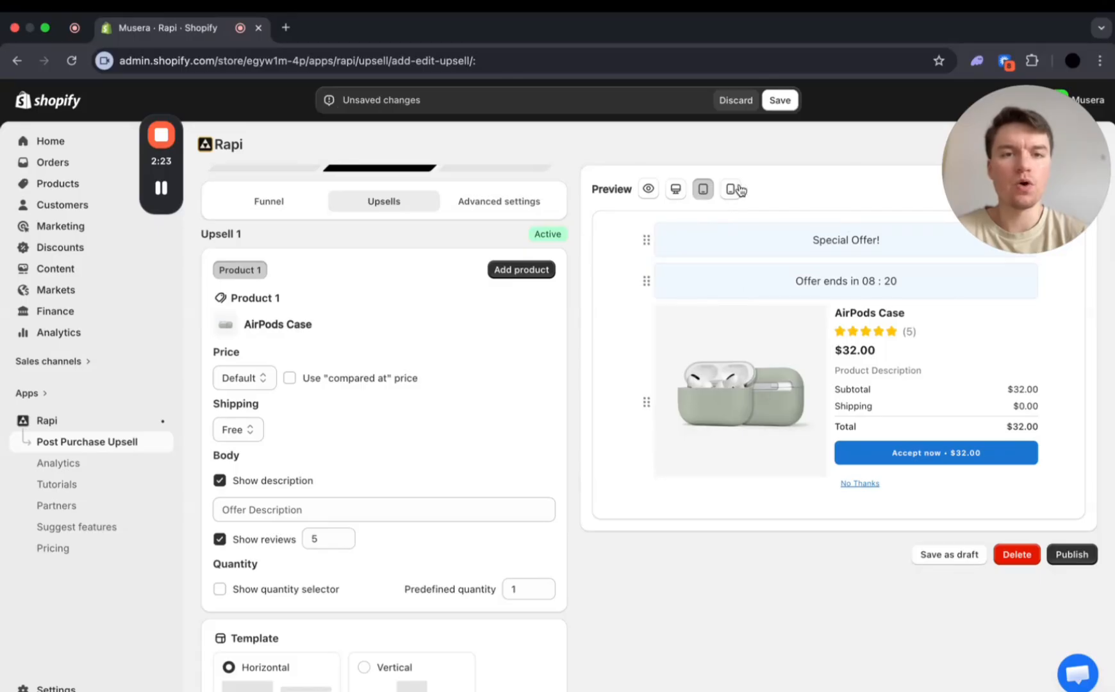
pyautogui.click(676, 190)
pyautogui.click(731, 190)
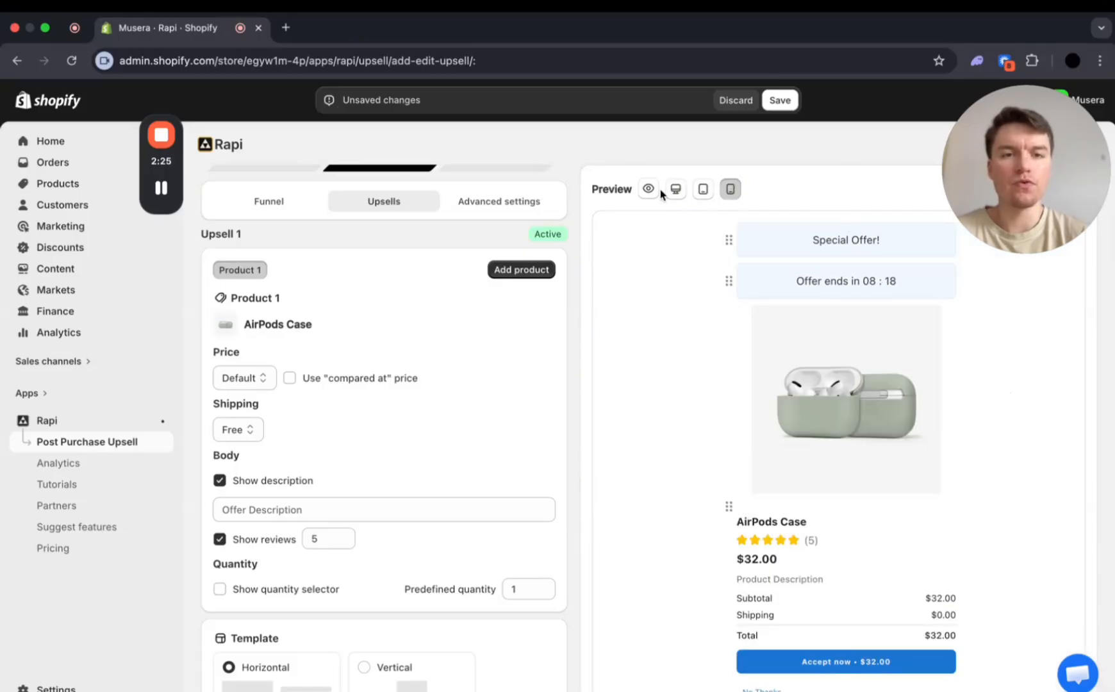
pyautogui.click(703, 190)
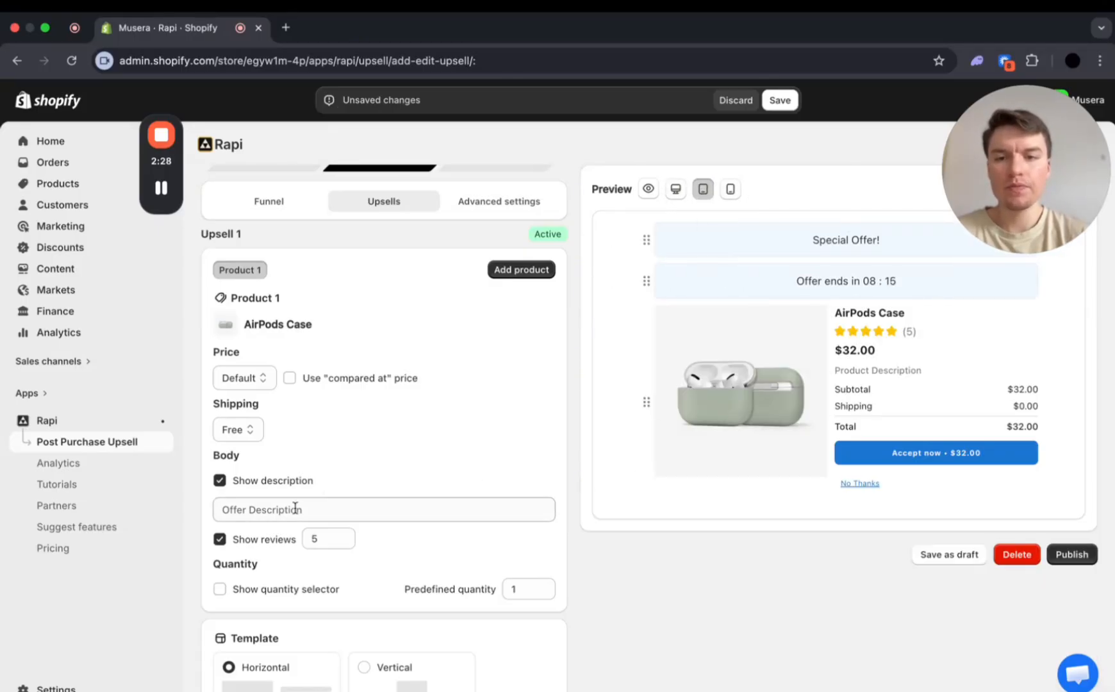
pyautogui.scroll(-7, 295, 506)
pyautogui.scroll(8, 294, 506)
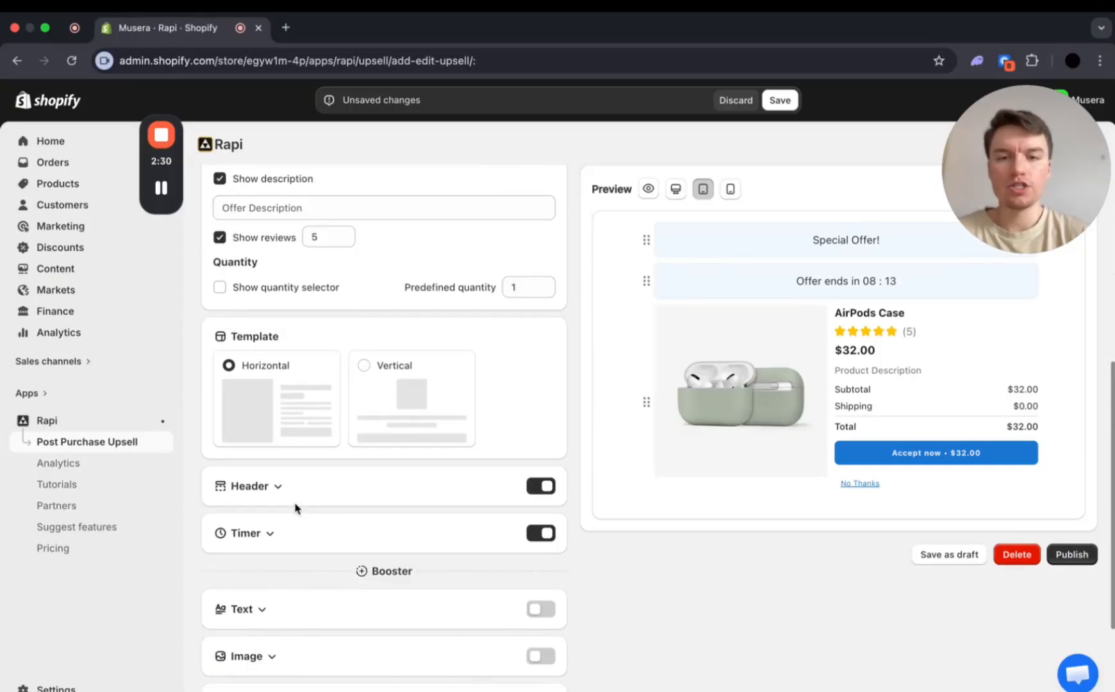
# Try Paid shipping for the AirPods Case offer and return it to Free
pyautogui.scroll(-2, 215, 439)
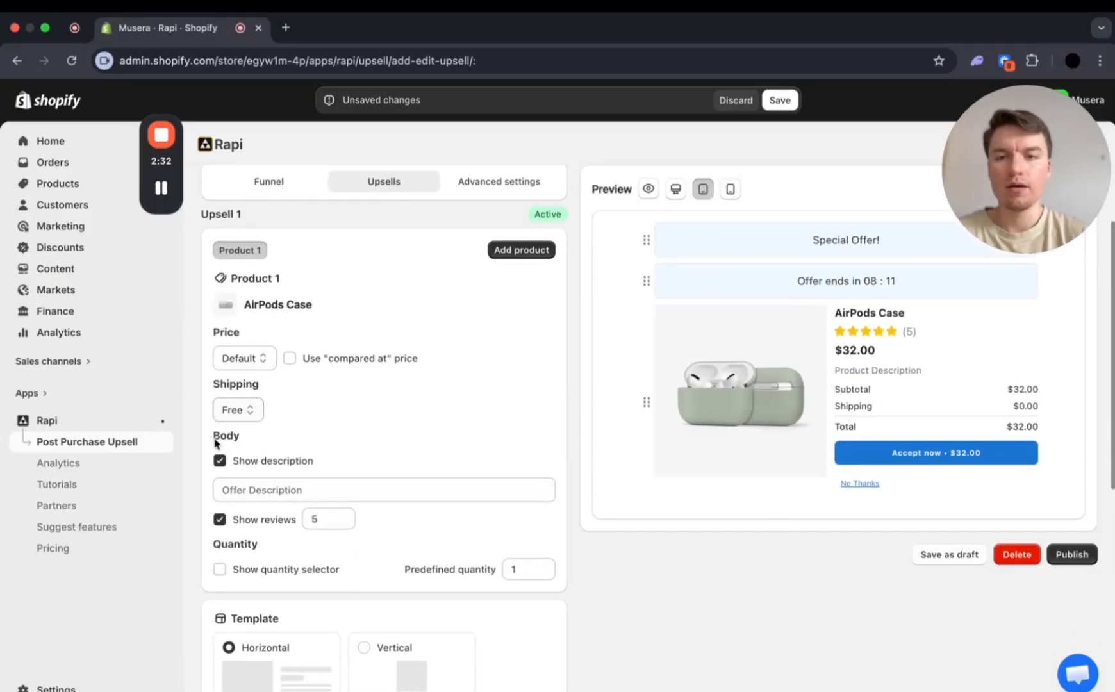
pyautogui.click(248, 382)
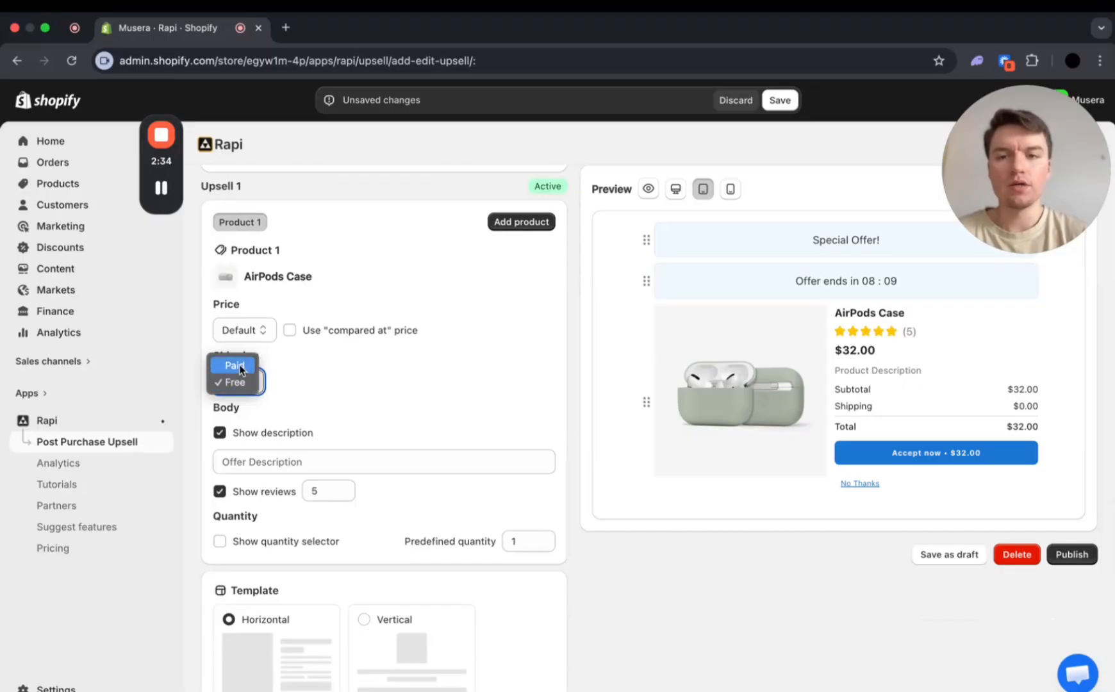
pyautogui.click(235, 365)
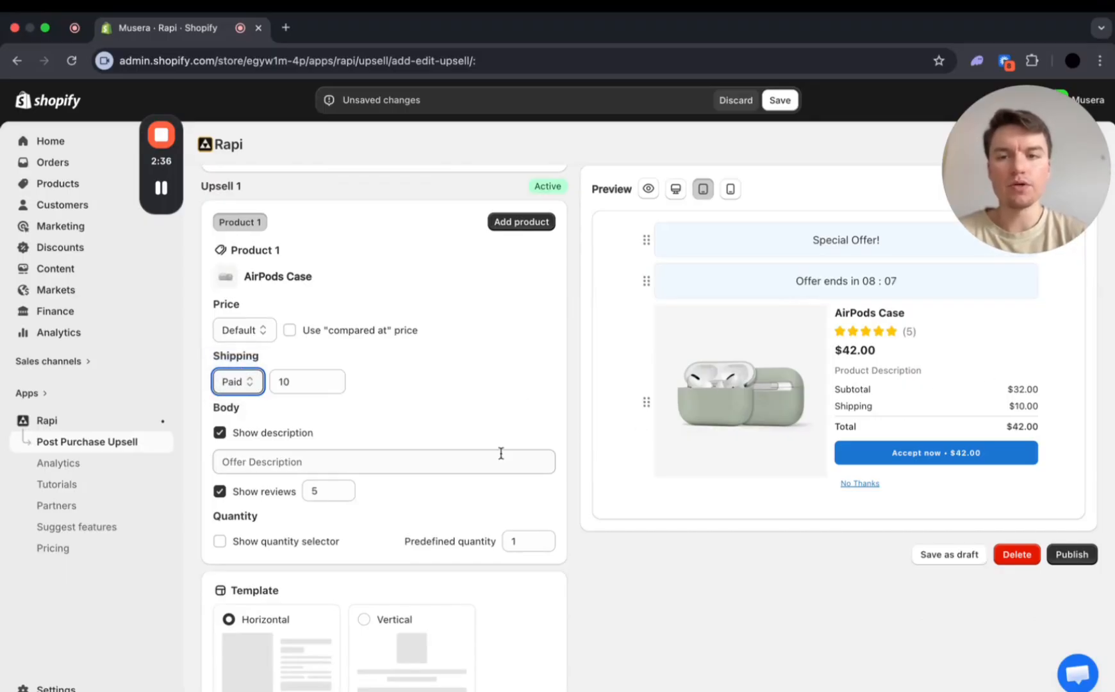
pyautogui.click(238, 382)
pyautogui.click(236, 397)
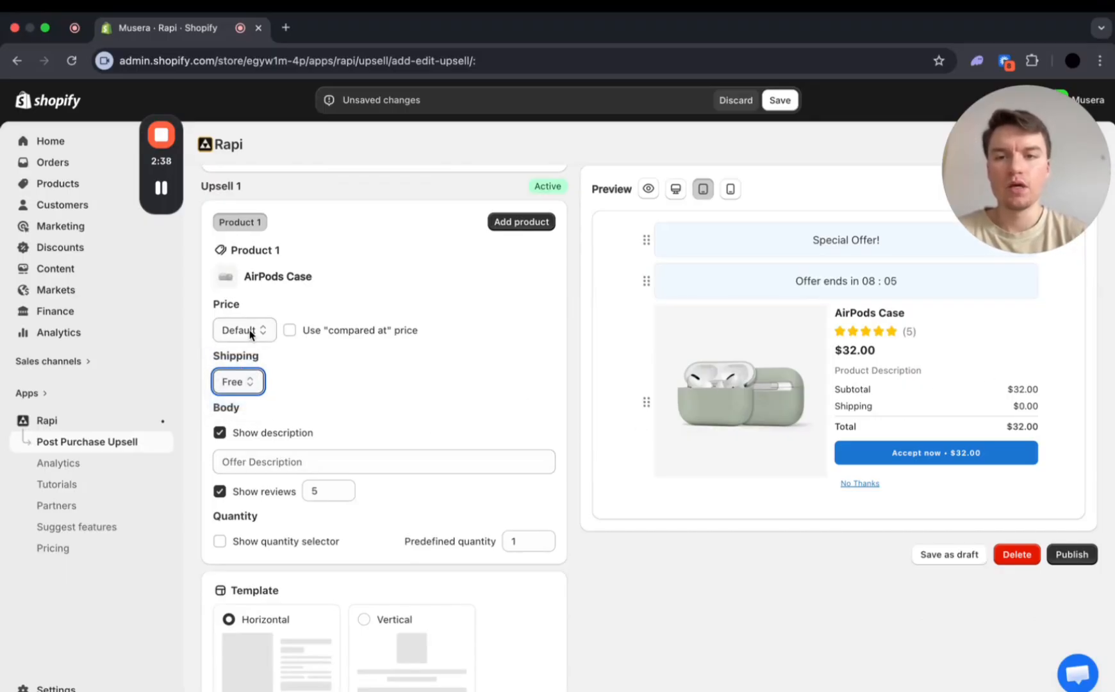
# Set the AirPods Case price to a 20% percentage discount, leaving the "compared at" price option off
pyautogui.click(249, 331)
pyautogui.click(250, 344)
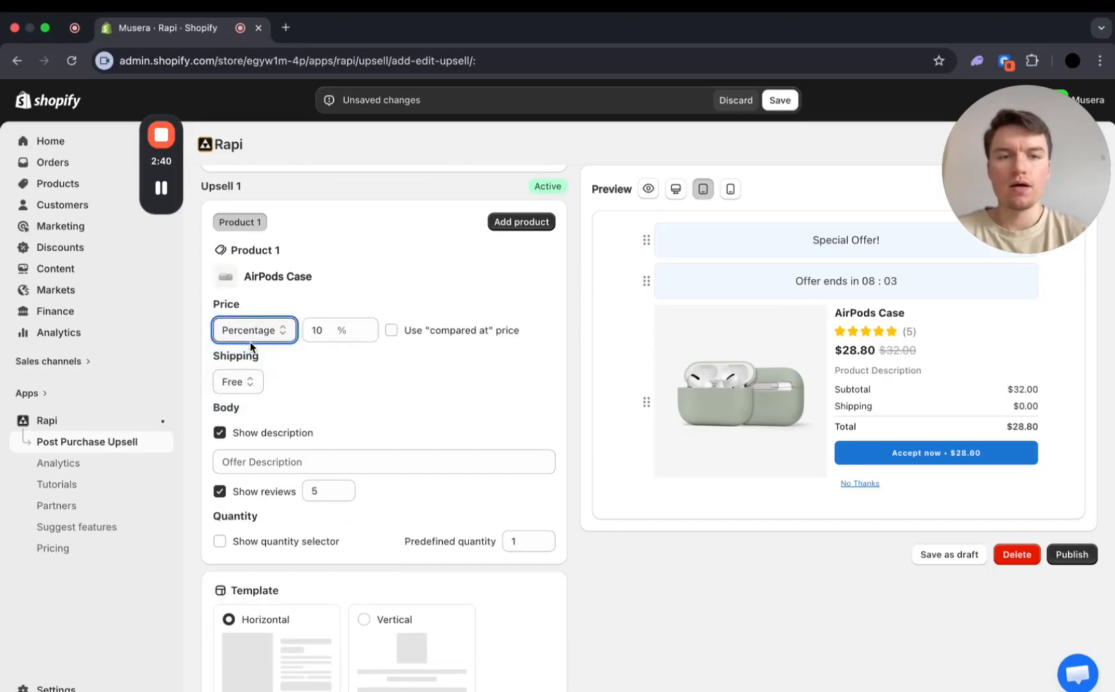
pyautogui.moveTo(324, 331); pyautogui.dragTo(304, 330)
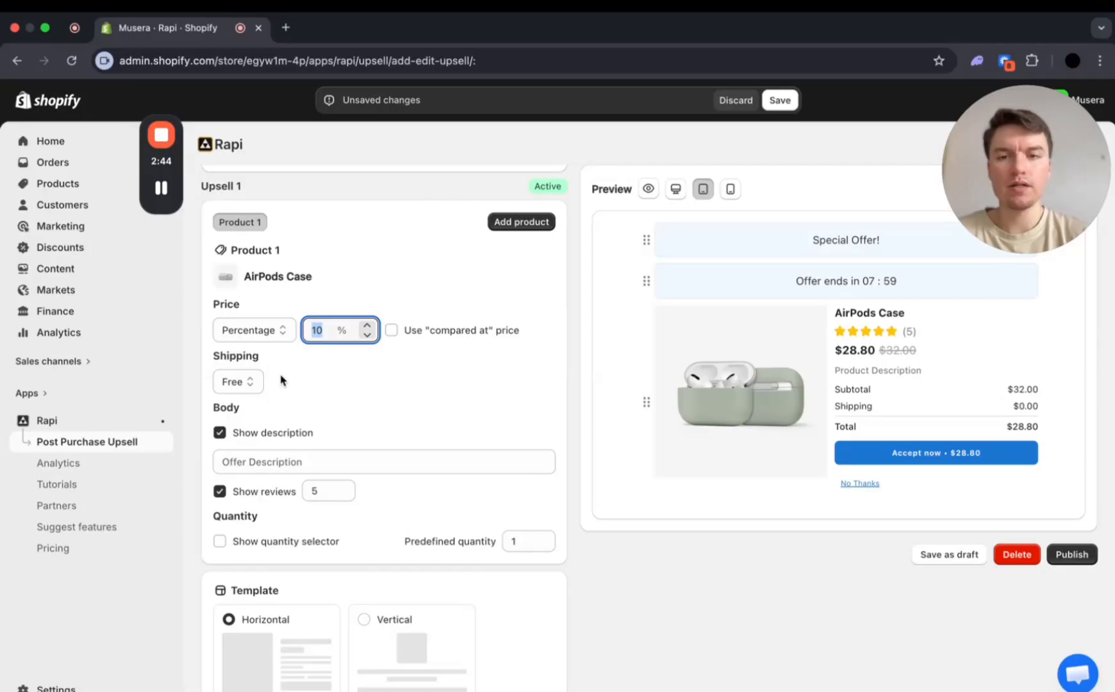
pyautogui.write('20')
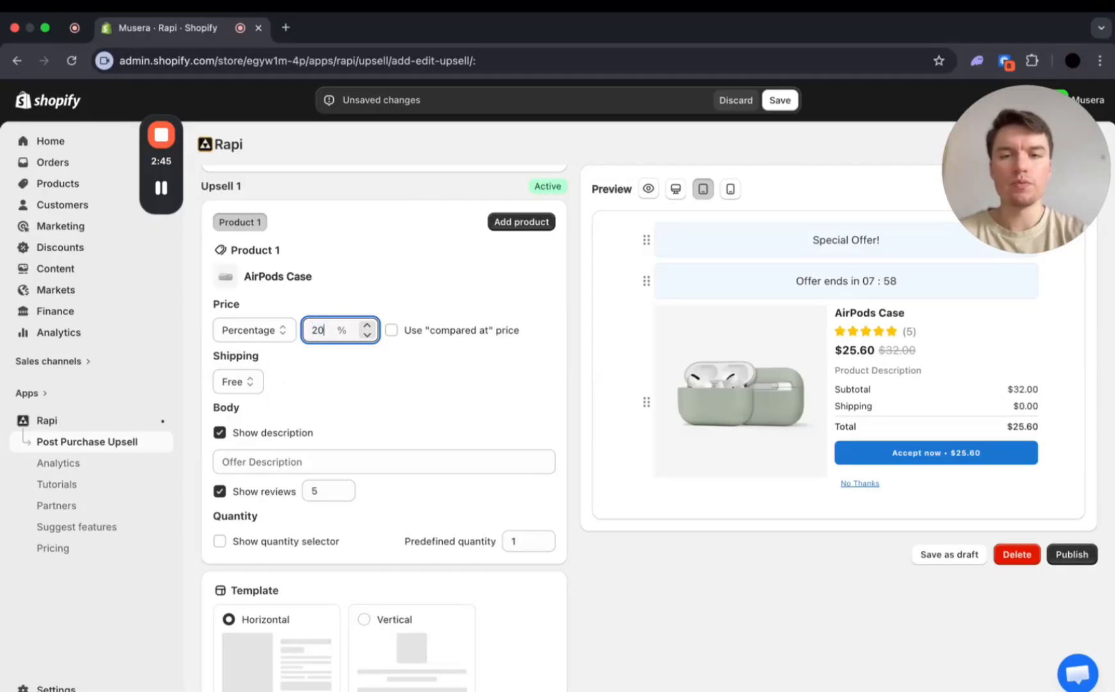
pyautogui.click(391, 330)
pyautogui.click(391, 330)
# Enter "ONLY TODAY!" as the offer description
pyautogui.scroll(-2, 311, 552)
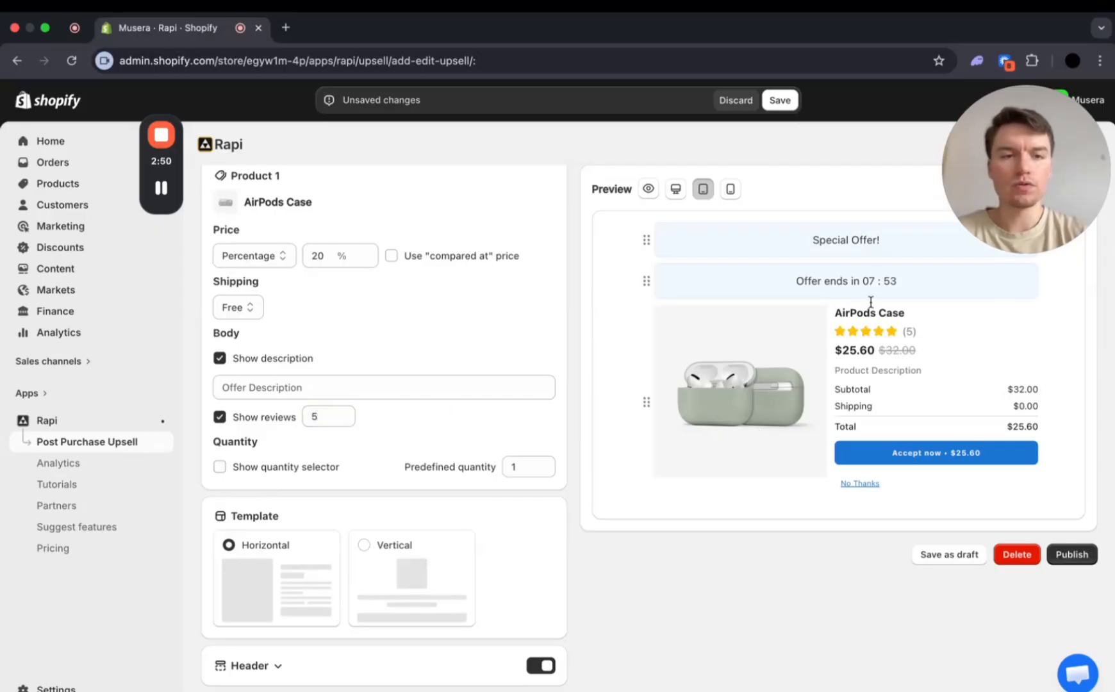
pyautogui.click(285, 390)
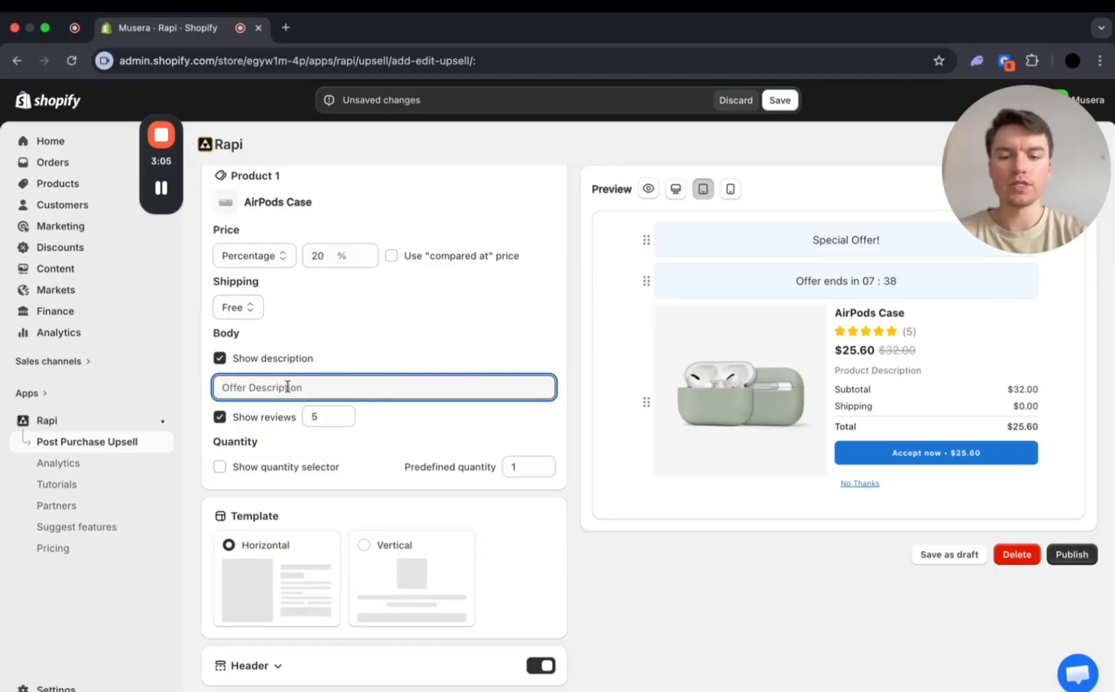
pyautogui.write('ONLY TODAY')
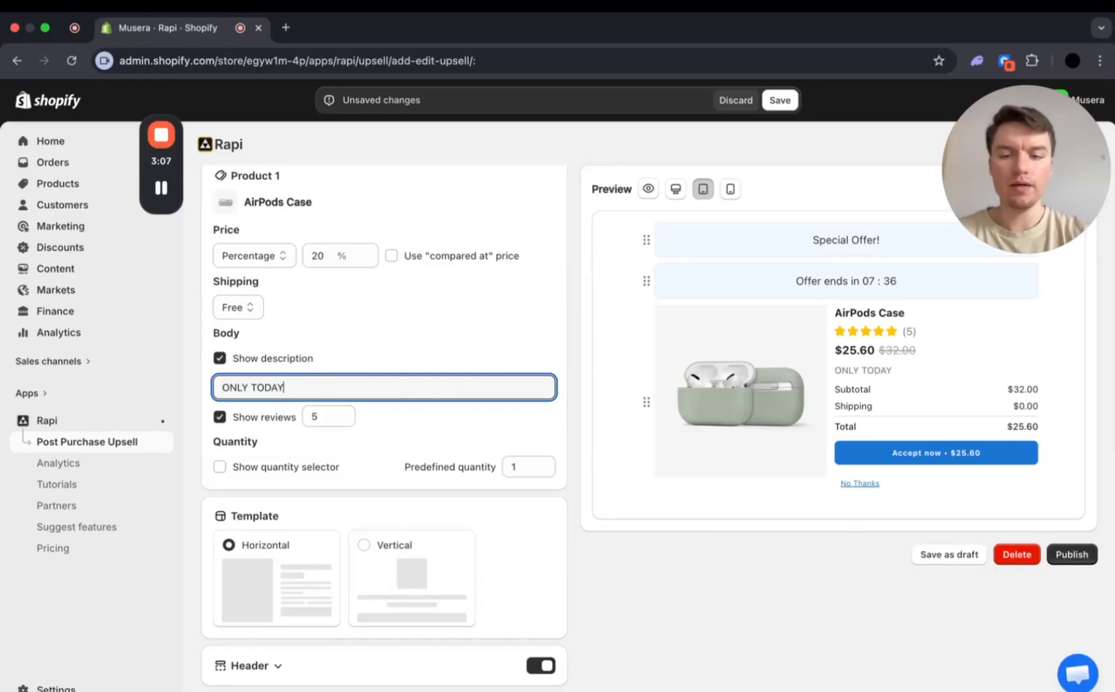
pyautogui.write('!')
# Compare the Vertical and Horizontal templates in the tablet and mobile previews, ending on Horizontal
pyautogui.scroll(-2, 298, 416)
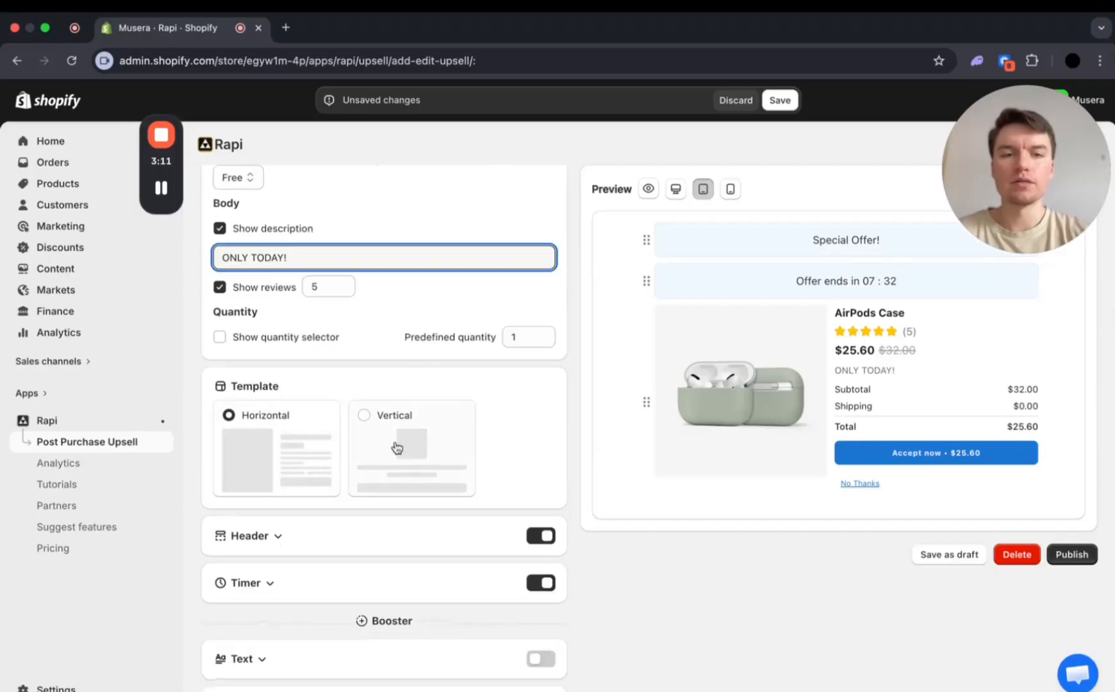
pyautogui.click(397, 447)
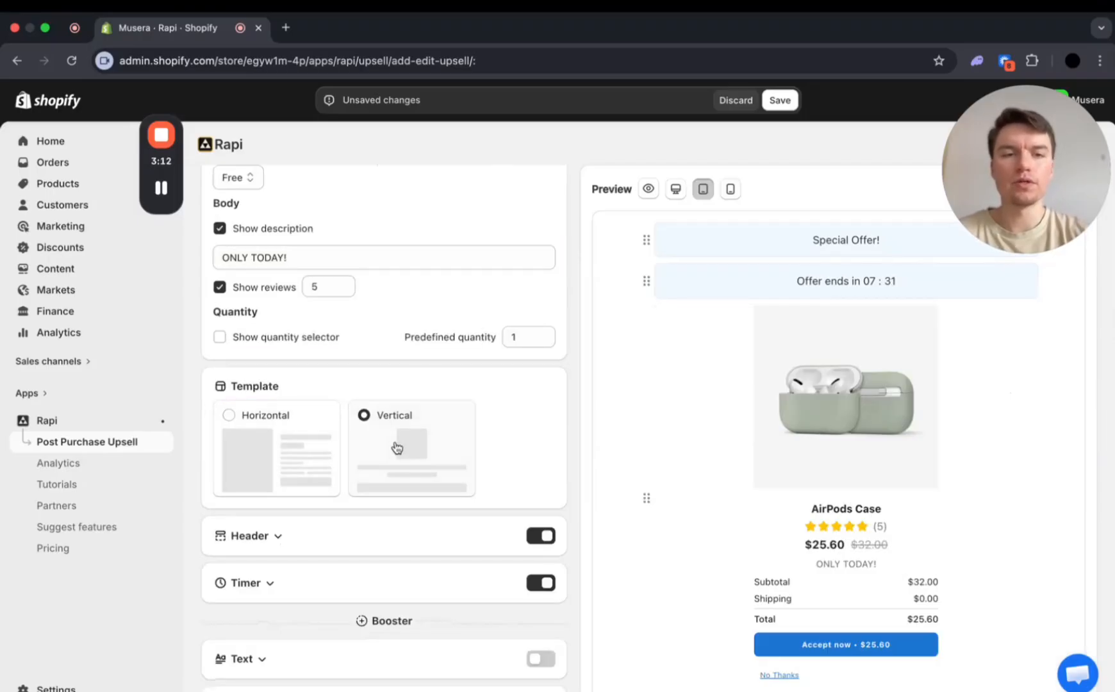
pyautogui.scroll(-1, 269, 449)
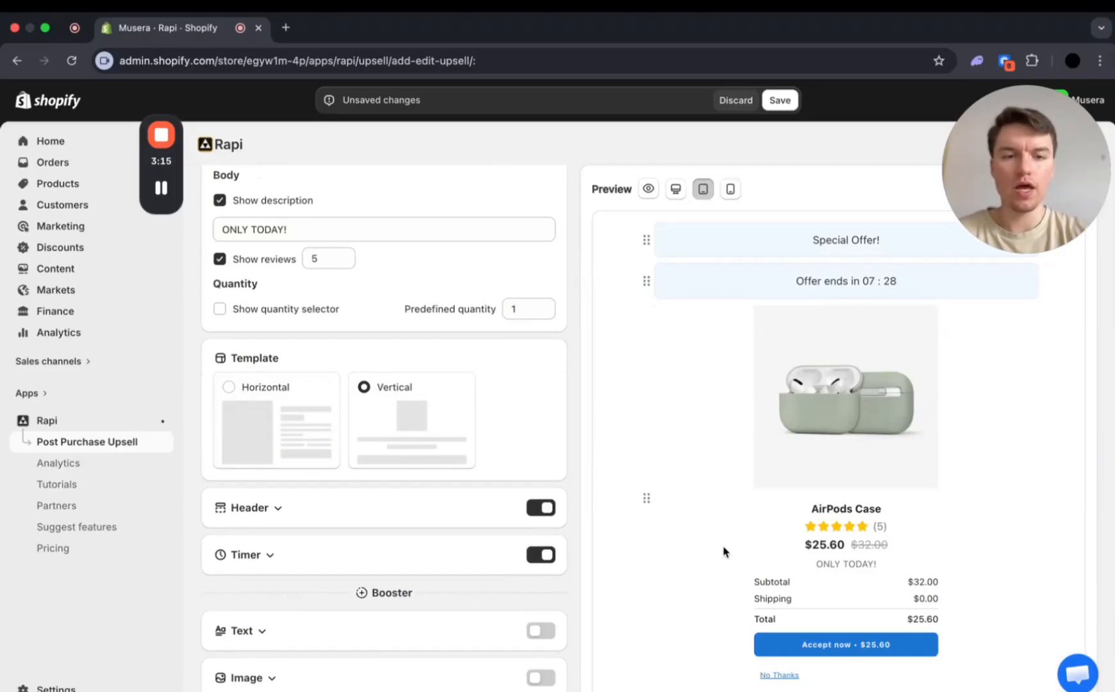
pyautogui.click(269, 429)
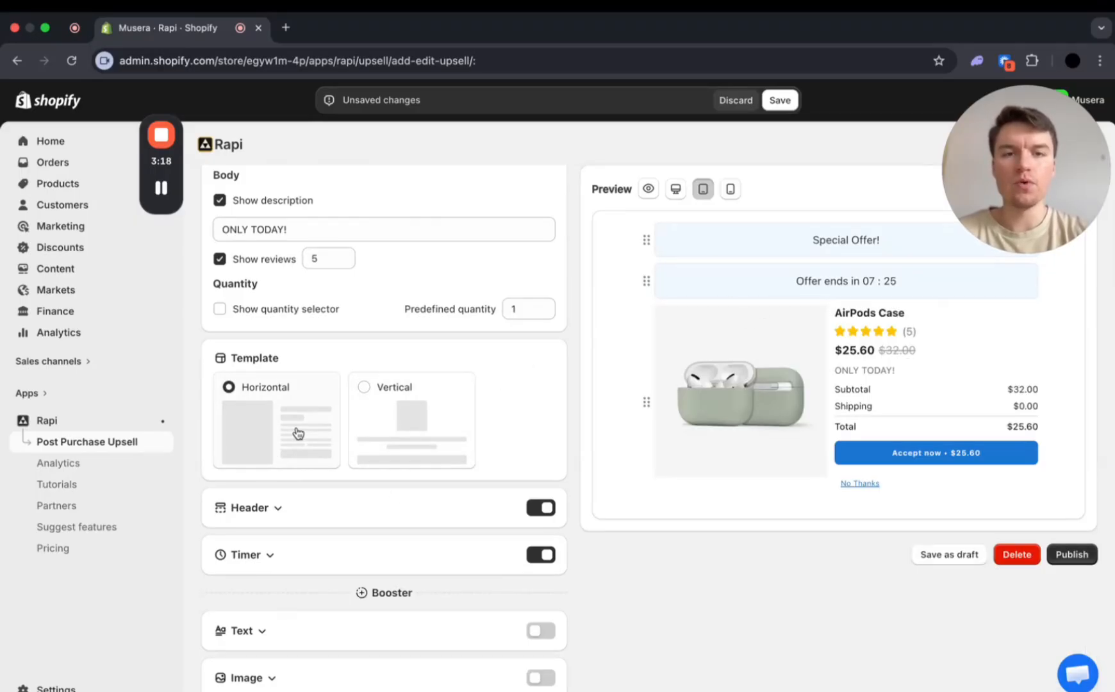
pyautogui.click(731, 191)
pyautogui.click(434, 452)
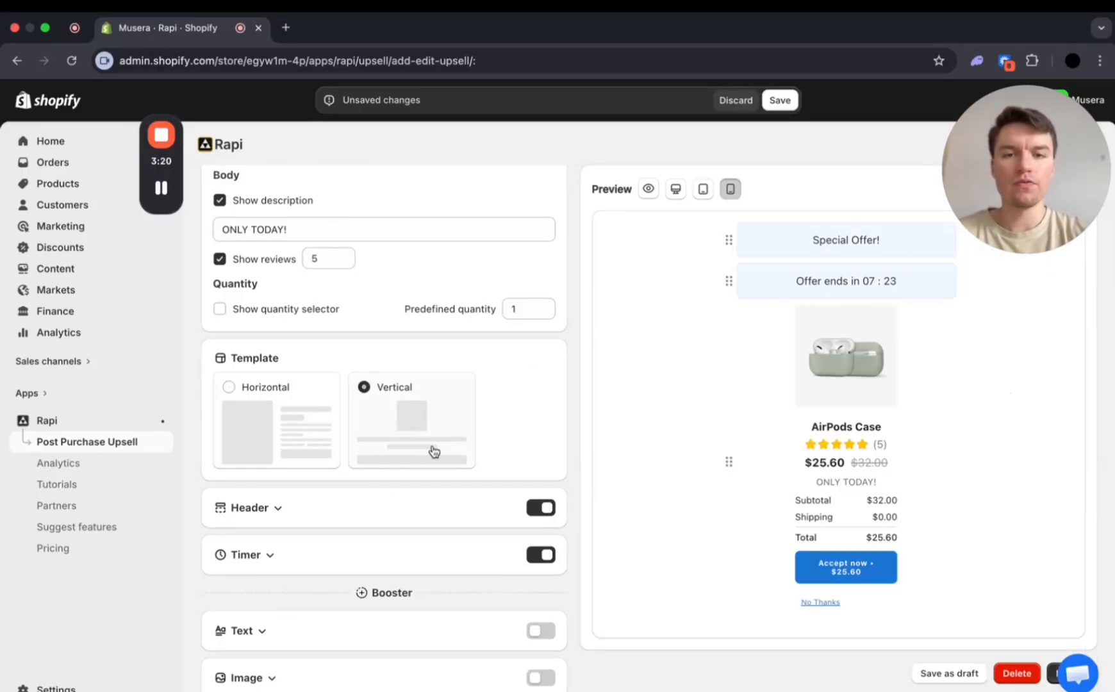
pyautogui.click(298, 445)
# Replace the offer's header text with "ONLY TODAY SPECIAL OFFER"
pyautogui.scroll(-3, 314, 471)
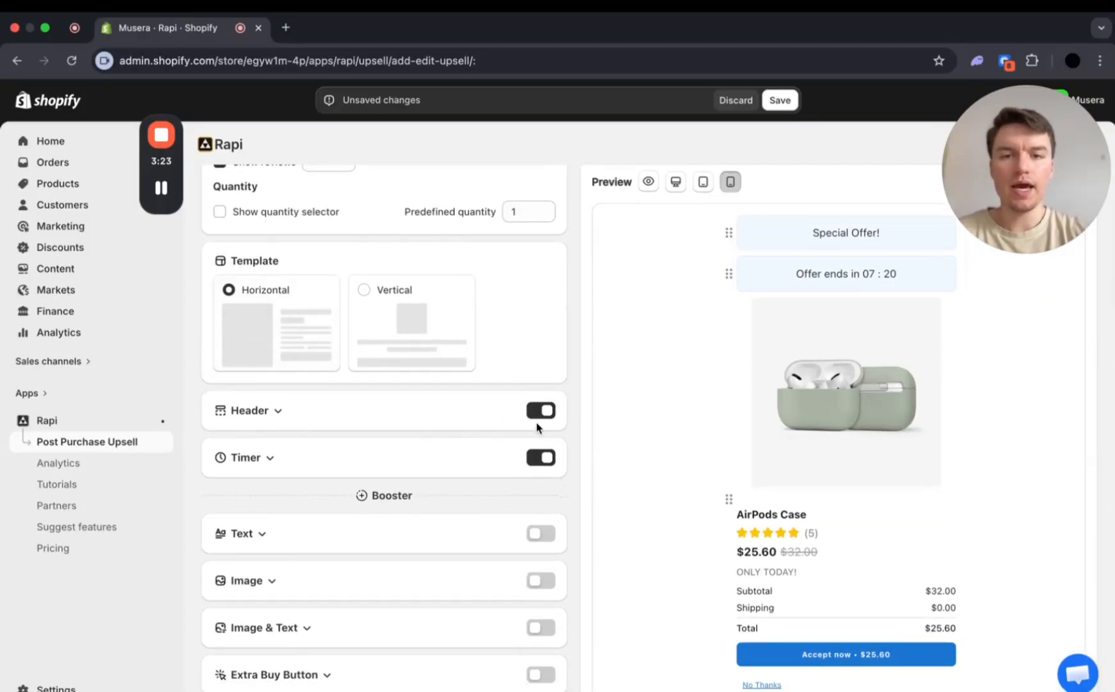
pyautogui.click(243, 416)
pyautogui.click(285, 469)
pyautogui.moveTo(286, 468); pyautogui.dragTo(190, 474)
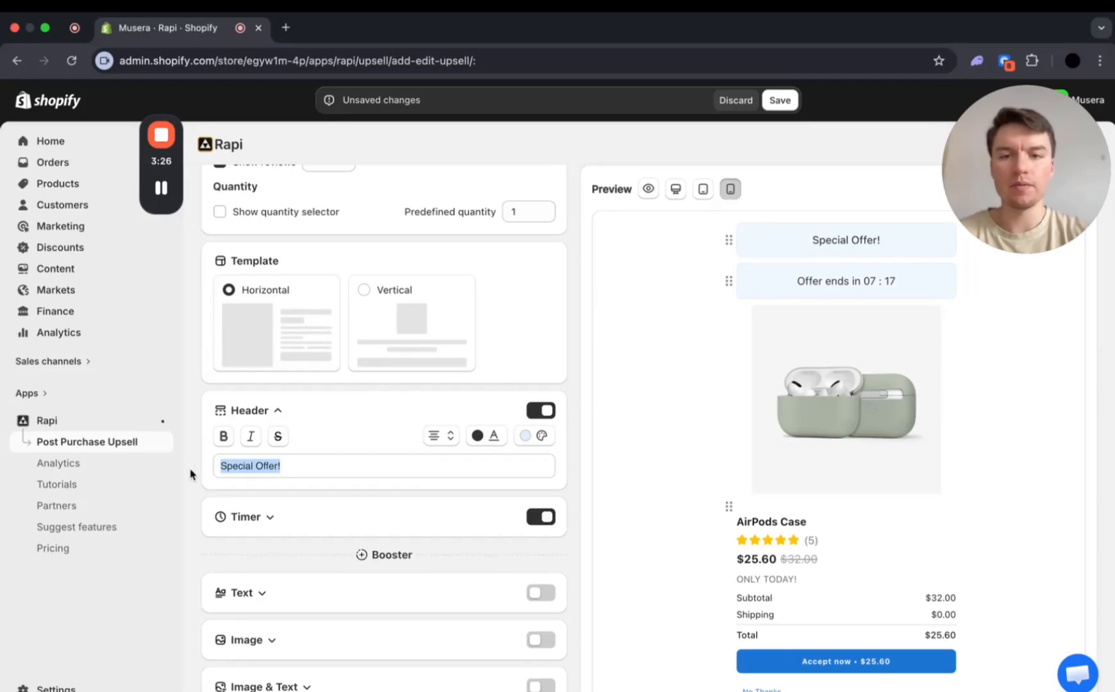
pyautogui.write('ONLY TOD')
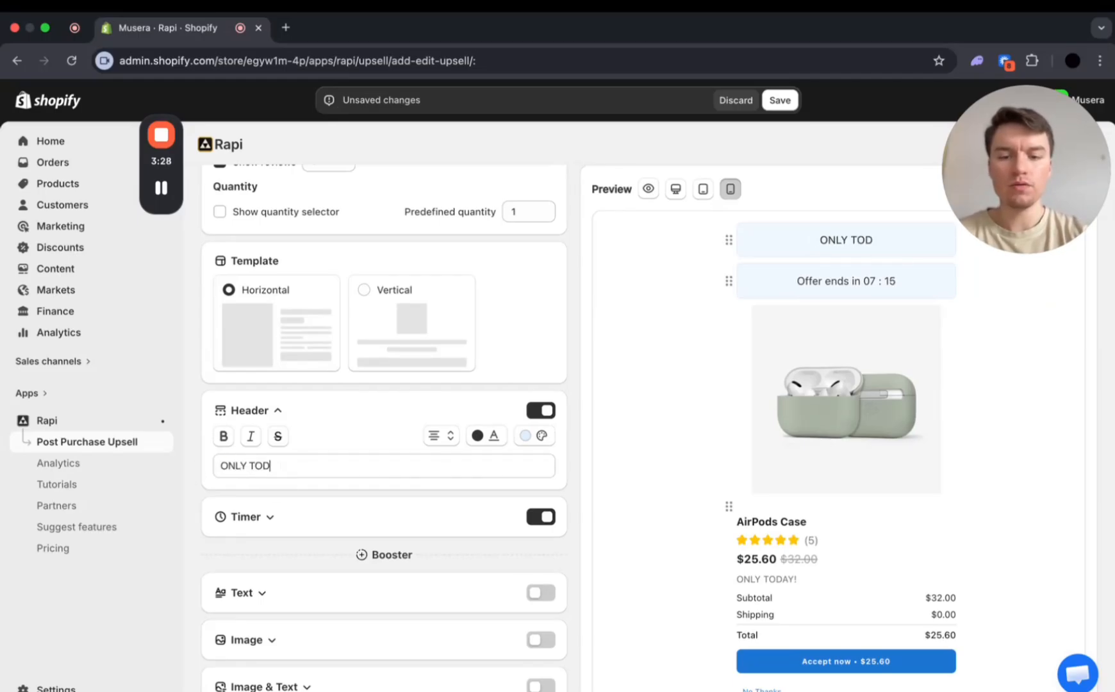
pyautogui.write('AY SPECIAL OG')
pyautogui.press('BackSpace')
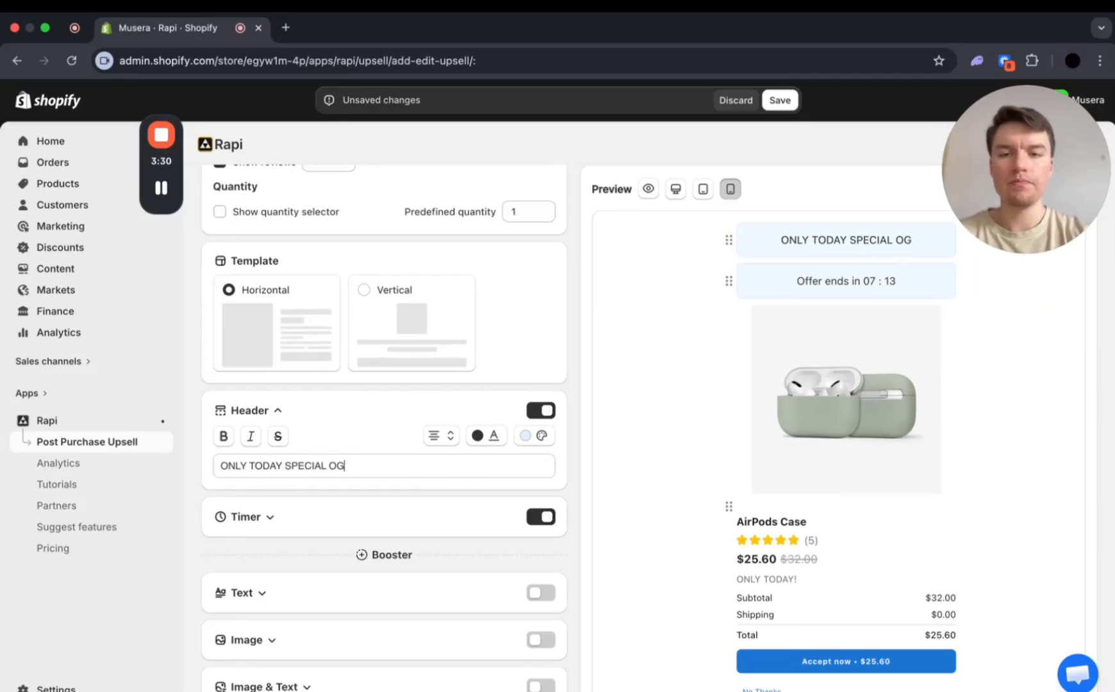
pyautogui.write('FFER')
# Open the offer's Timer settings and examine its text, style and minutes options
pyautogui.click(269, 529)
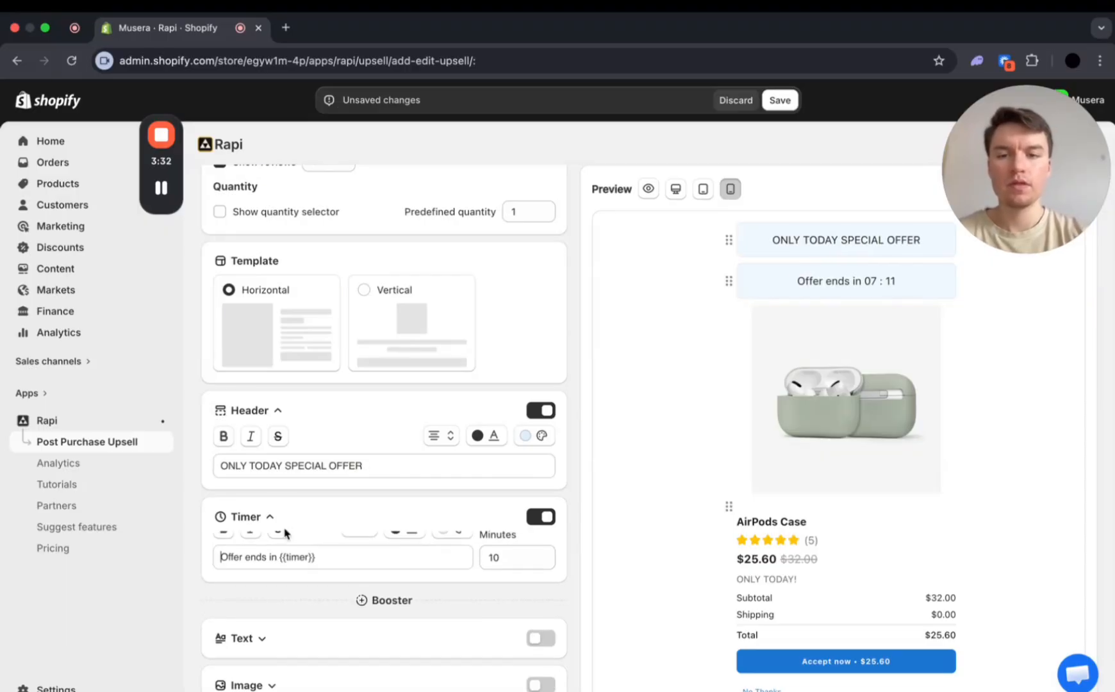
pyautogui.scroll(-1, 301, 538)
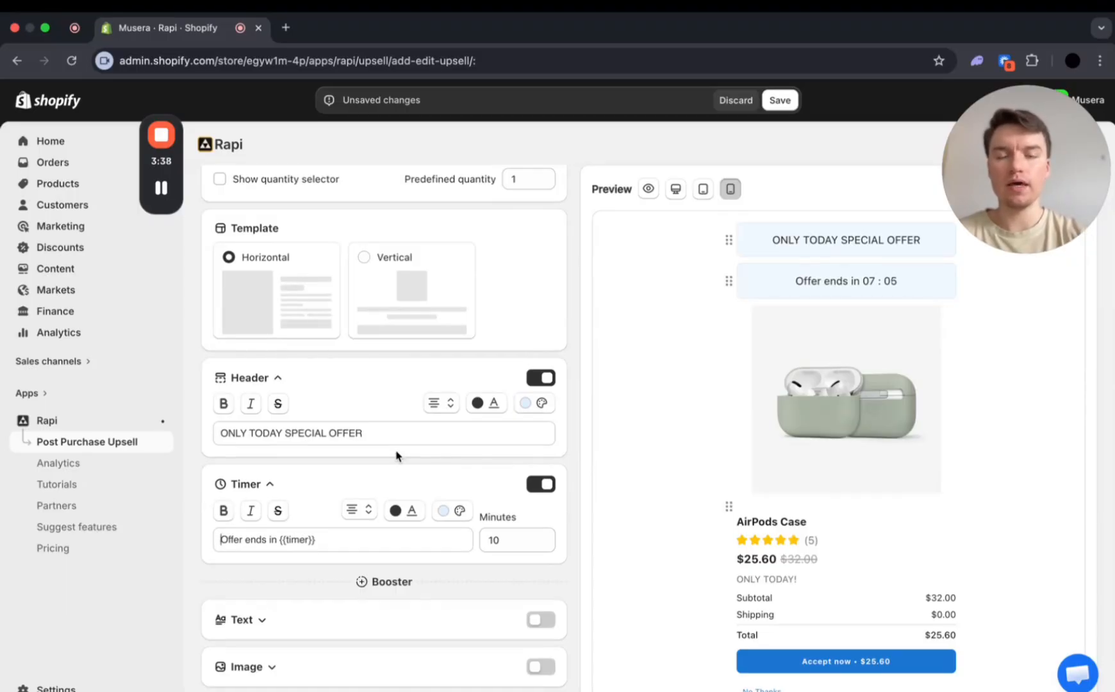
pyautogui.scroll(-3, 369, 461)
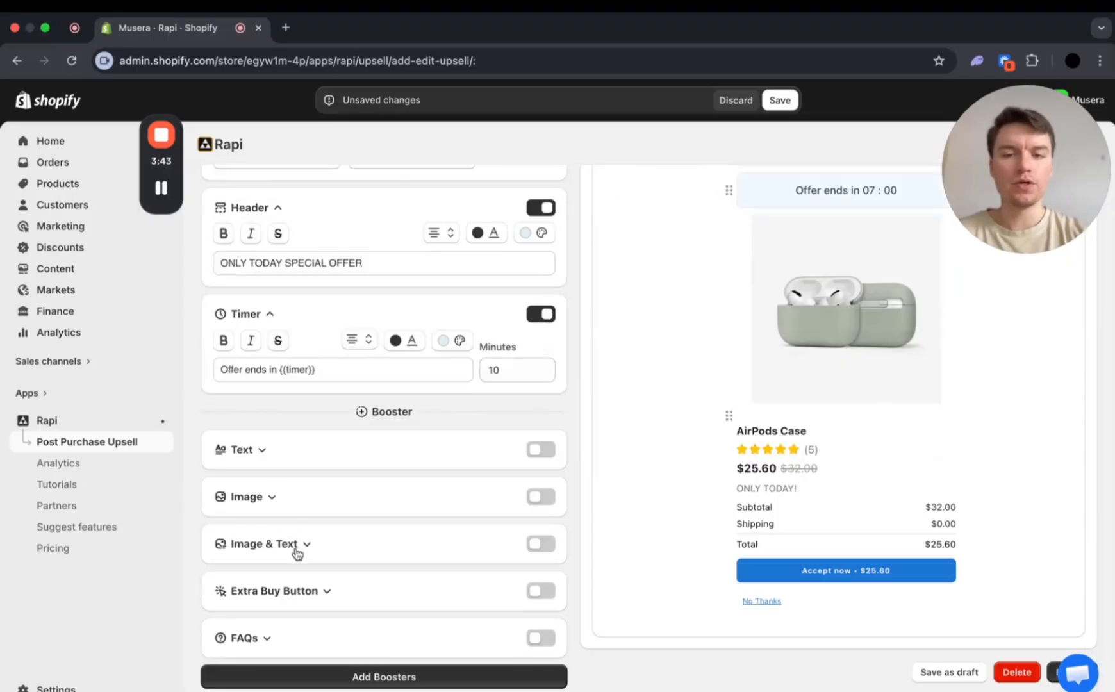
# Look into the Image booster and try the Extra Buy Button booster on the offer
pyautogui.click(259, 499)
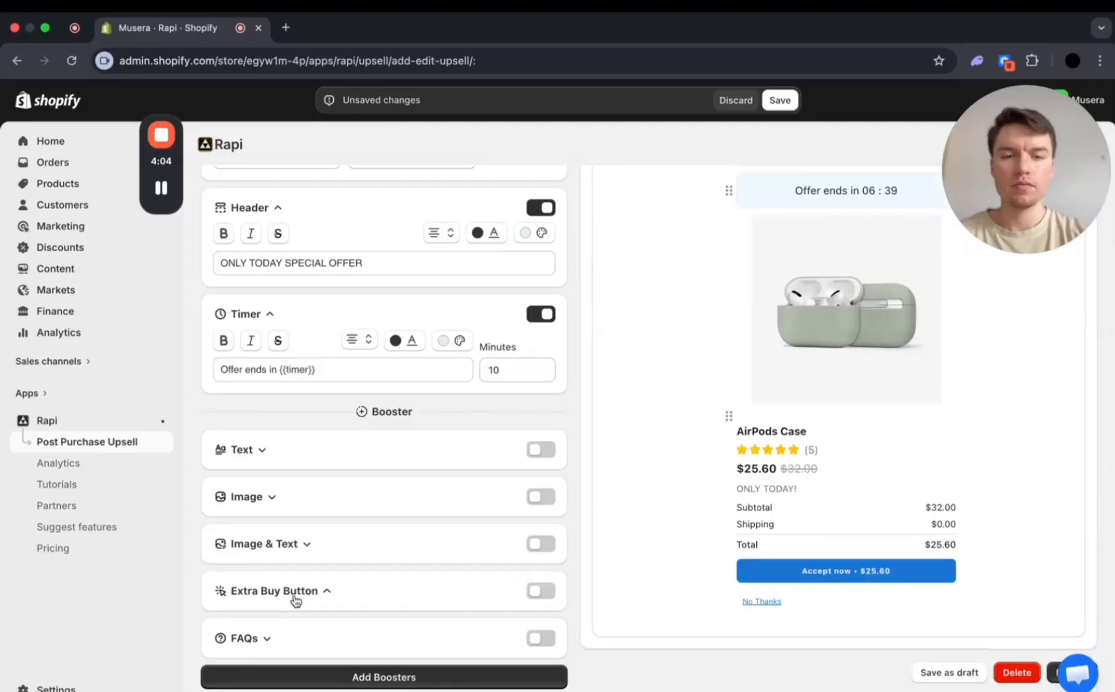
pyautogui.click(295, 600)
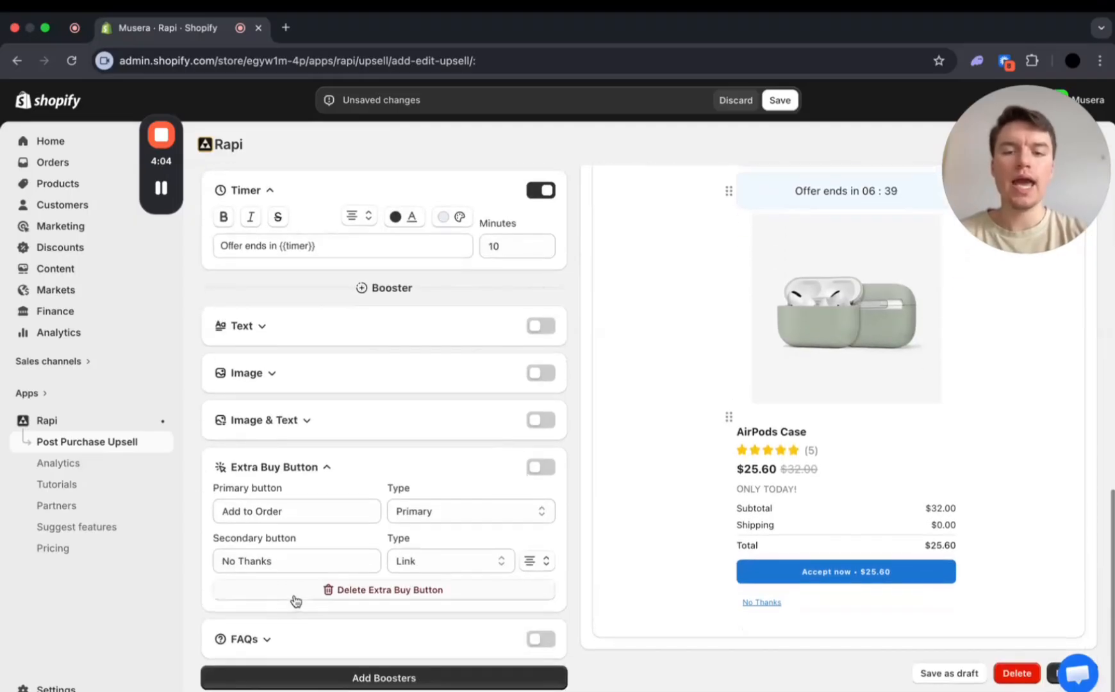
pyautogui.click(548, 466)
pyautogui.click(548, 468)
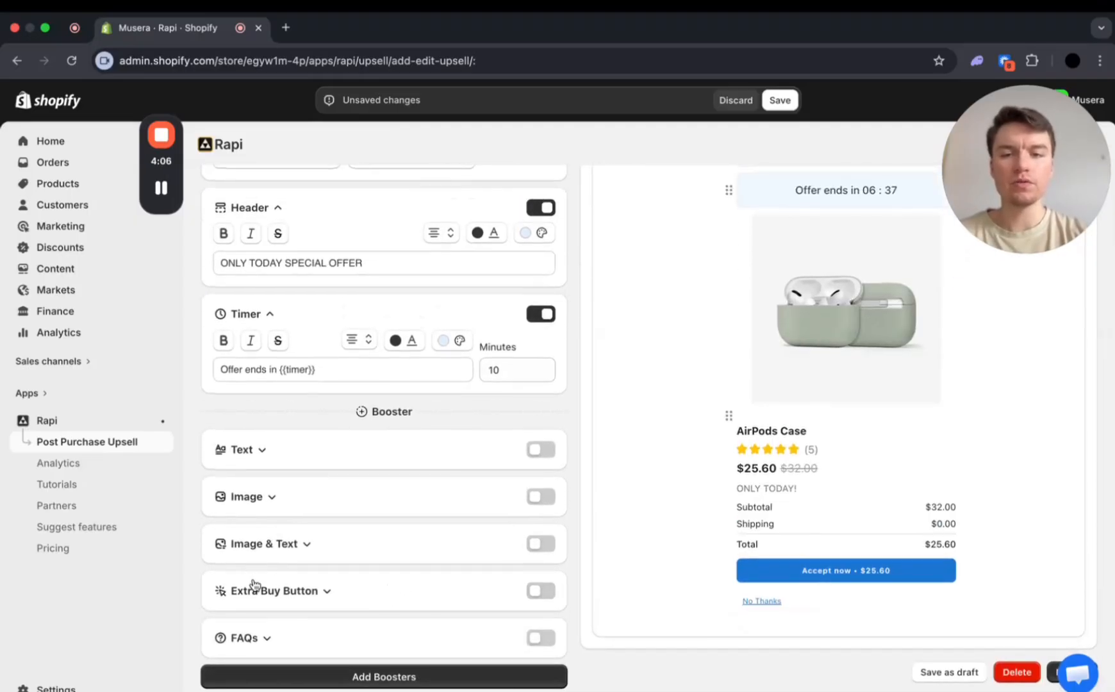
# Enable the FAQs booster and check its question and answer in the mobile preview
pyautogui.click(547, 640)
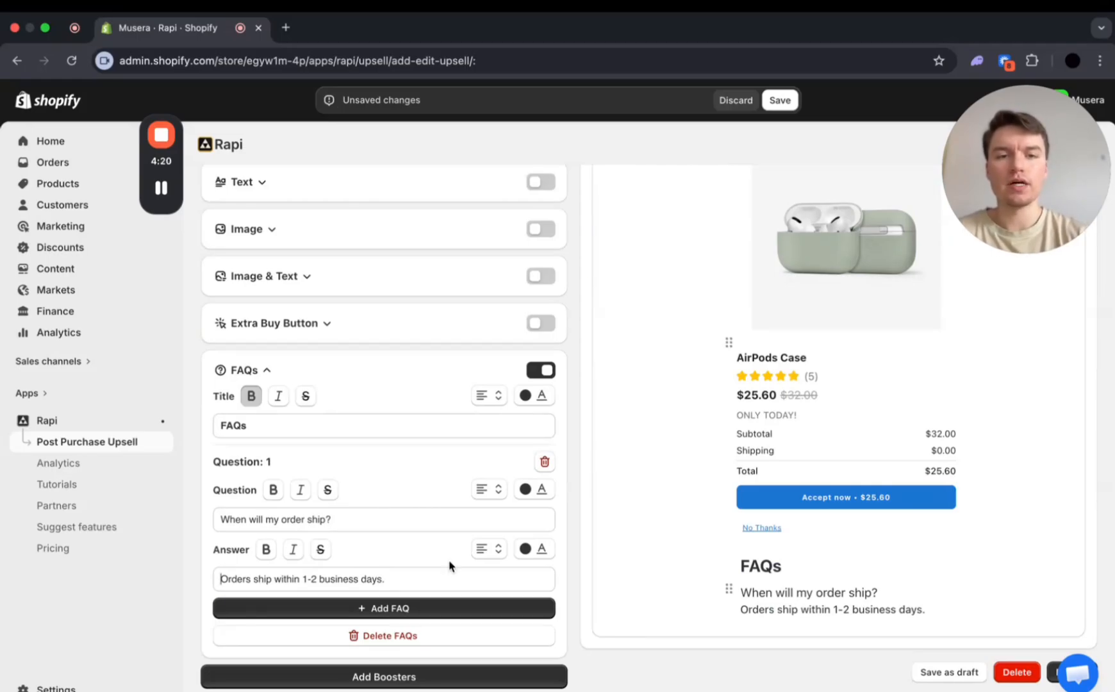
pyautogui.scroll(5, 913, 410)
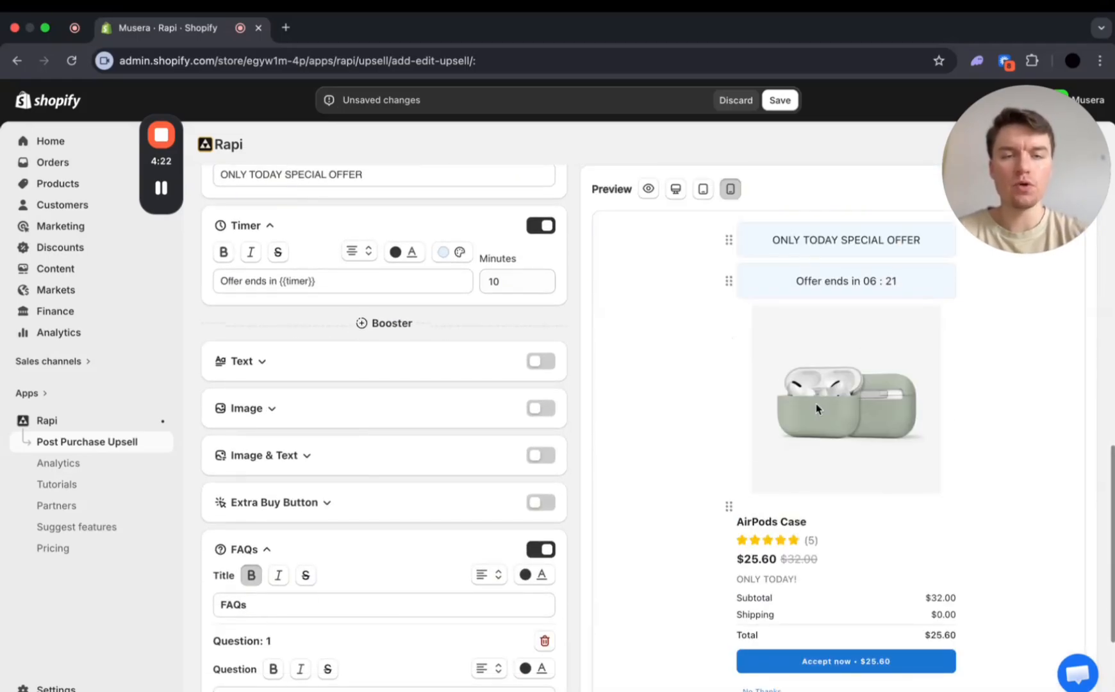
pyautogui.scroll(-3, 861, 460)
pyautogui.moveTo(738, 594); pyautogui.dragTo(930, 616)
pyautogui.scroll(3, 785, 555)
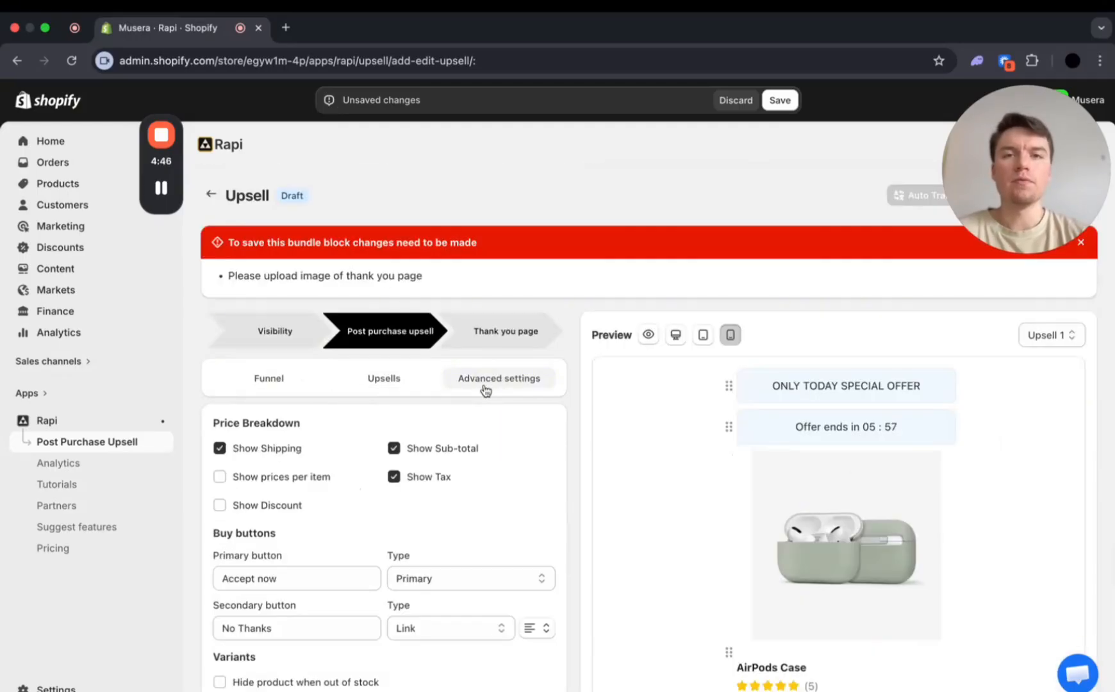
# Try hiding and showing the shipping line in the price breakdown of the advanced settings
pyautogui.scroll(-2, 406, 465)
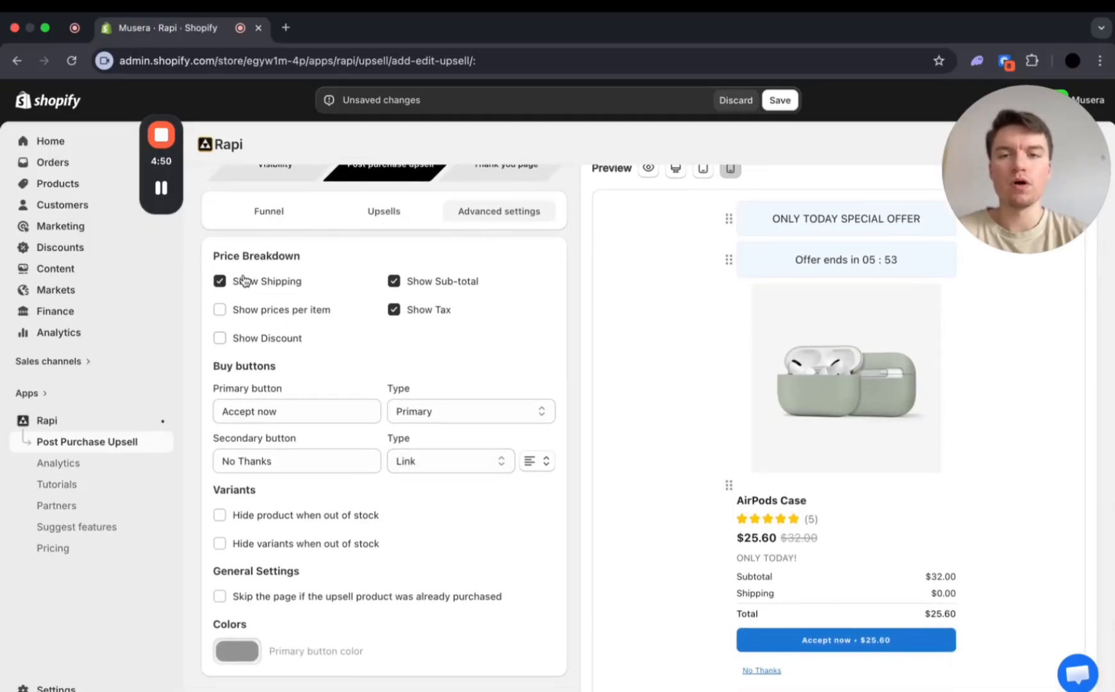
pyautogui.click(221, 282)
pyautogui.click(222, 282)
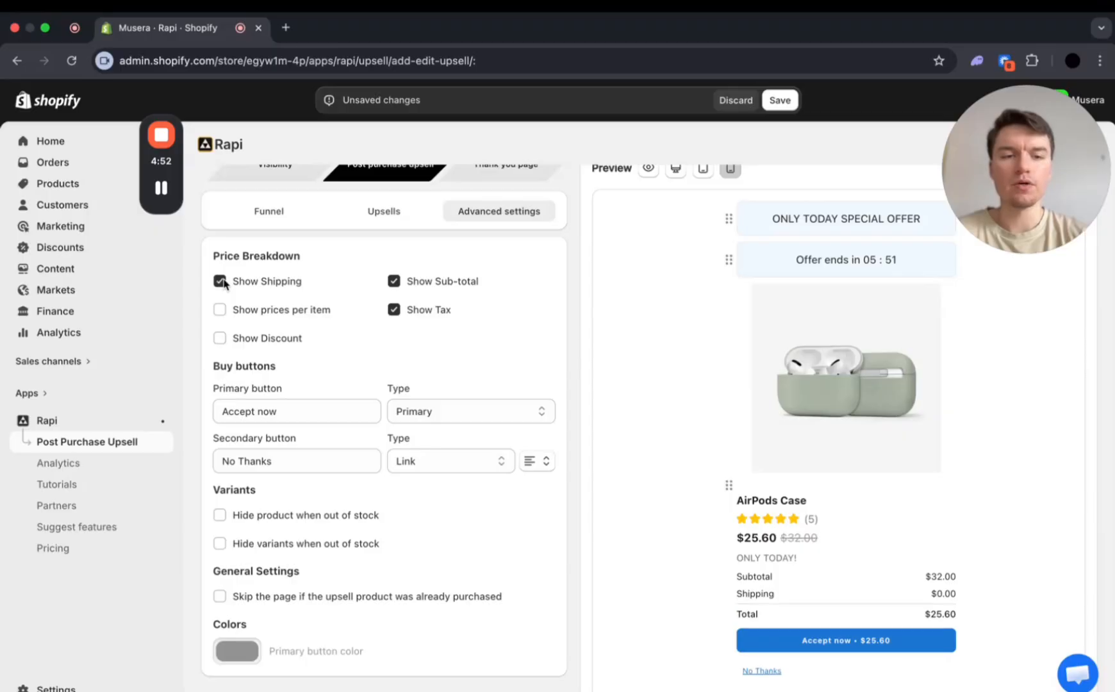
pyautogui.click(223, 282)
pyautogui.click(228, 285)
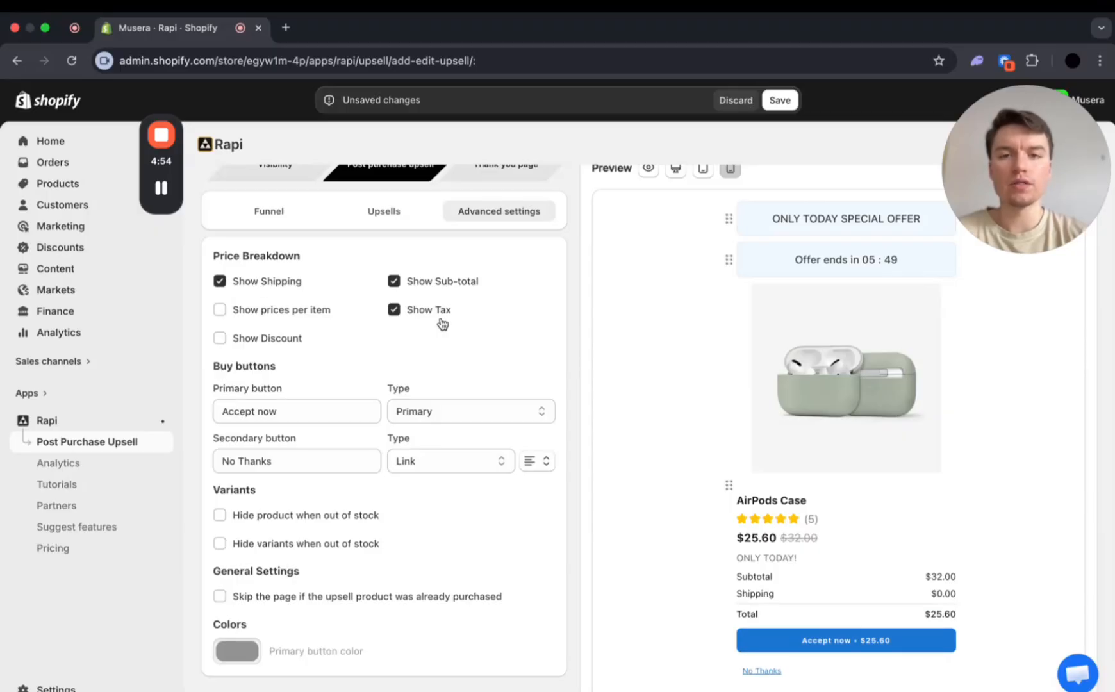
# Show the discount in the price breakdown and check the saving label beside the price in the preview
pyautogui.click(273, 342)
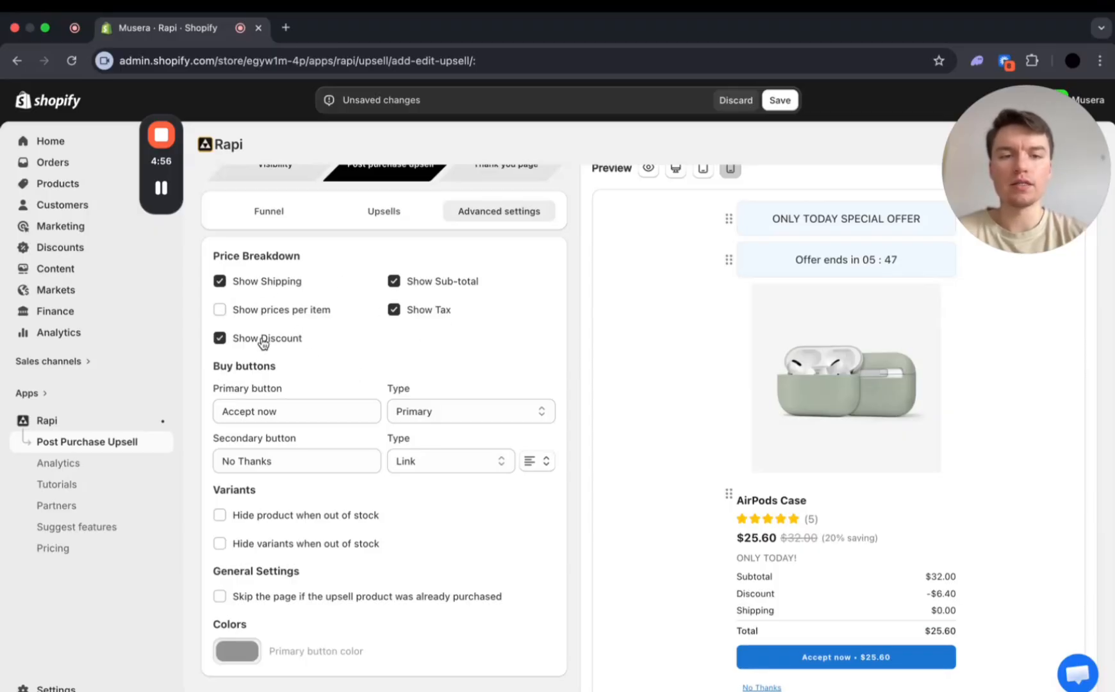
pyautogui.click(263, 341)
pyautogui.click(262, 341)
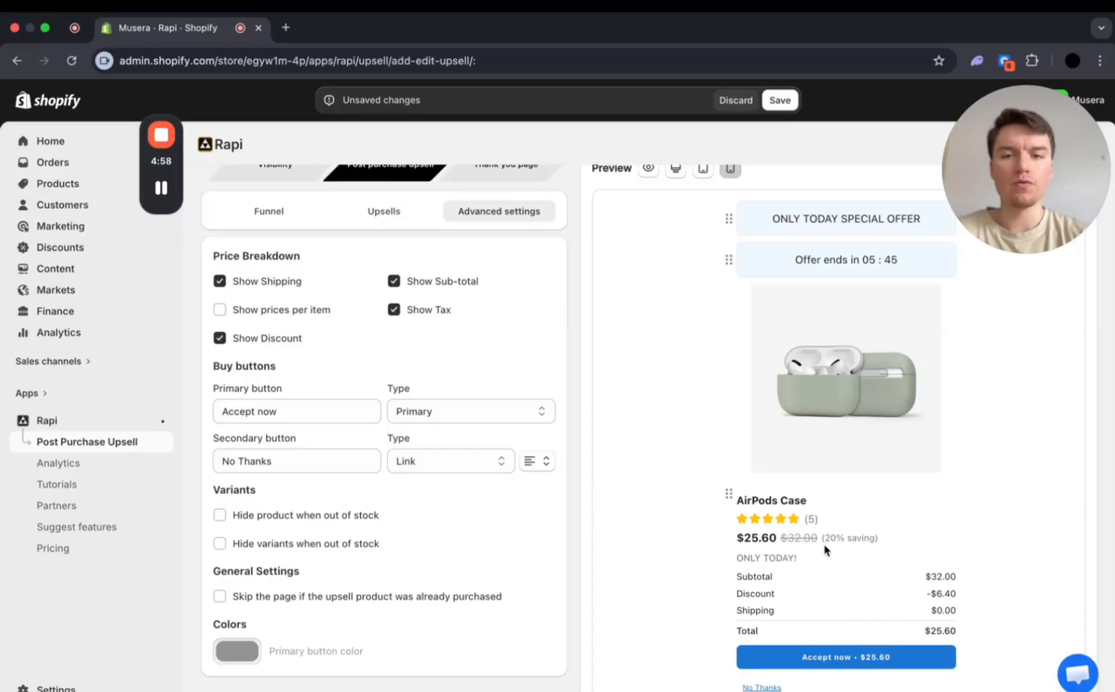
pyautogui.moveTo(885, 538); pyautogui.dragTo(821, 534)
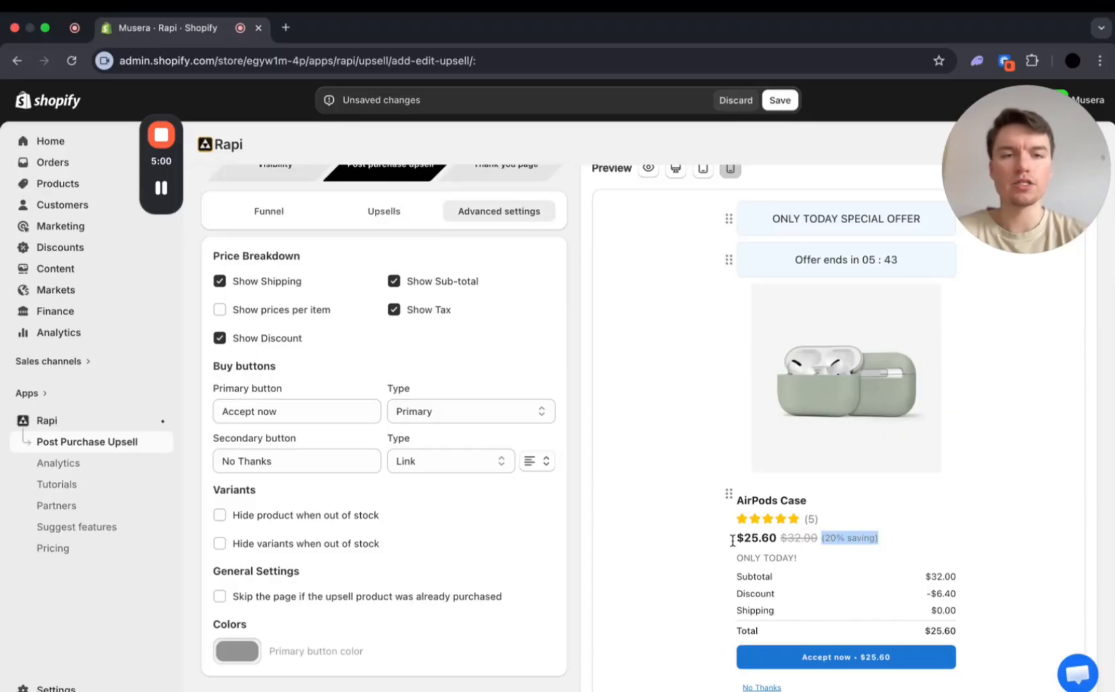
pyautogui.click(733, 541)
# Try "BUY NOW" as the primary buy button's text and settle on "GET NOW"
pyautogui.scroll(-2, 629, 528)
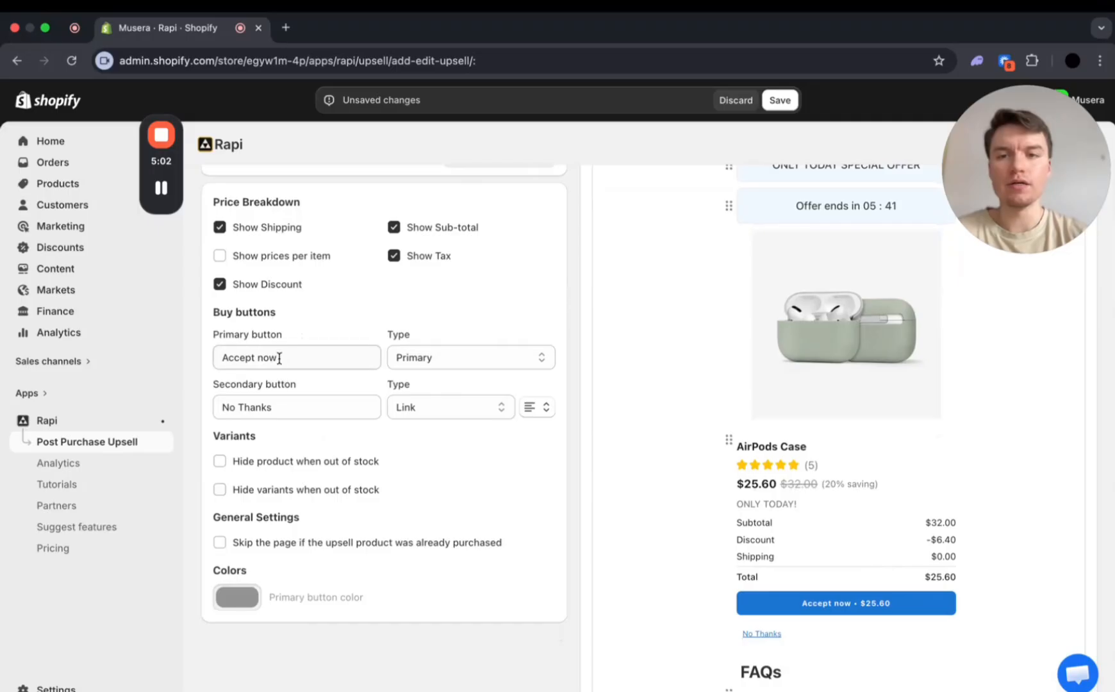
pyautogui.moveTo(279, 358); pyautogui.dragTo(200, 361)
pyautogui.write('BUY NOW')
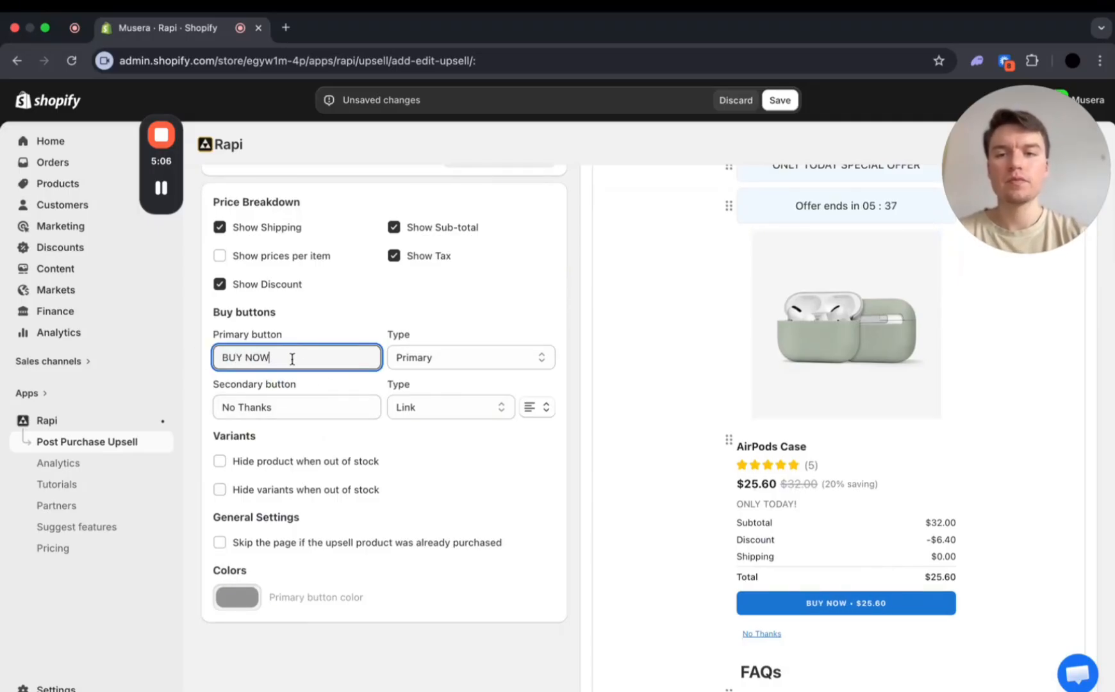
pyautogui.moveTo(291, 358); pyautogui.dragTo(175, 362)
pyautogui.write('GET NOW')
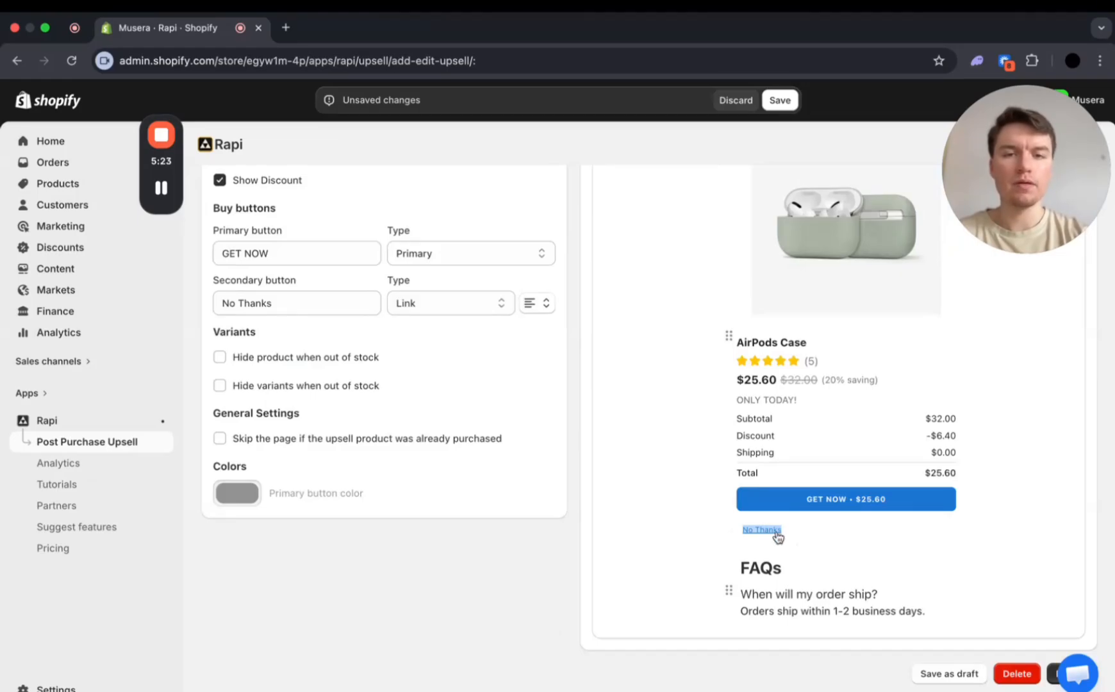
# Replace the secondary button's text with "No, I like to decline good offers."
pyautogui.moveTo(287, 304); pyautogui.dragTo(168, 306)
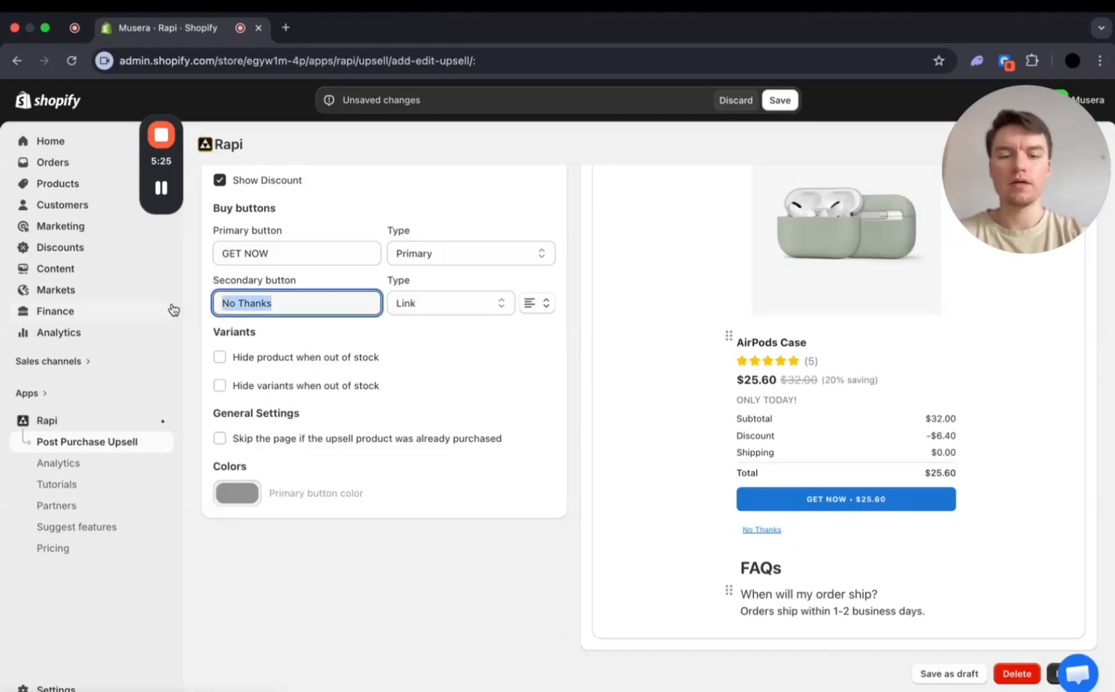
pyautogui.write('No, I like')
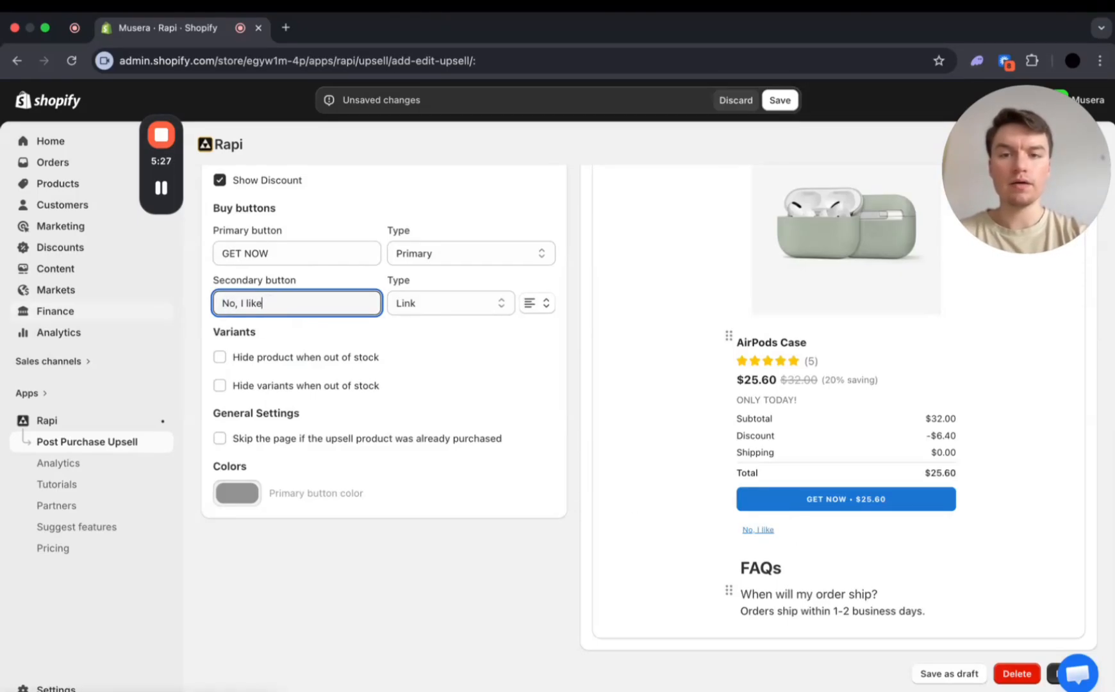
pyautogui.write(' to decline ')
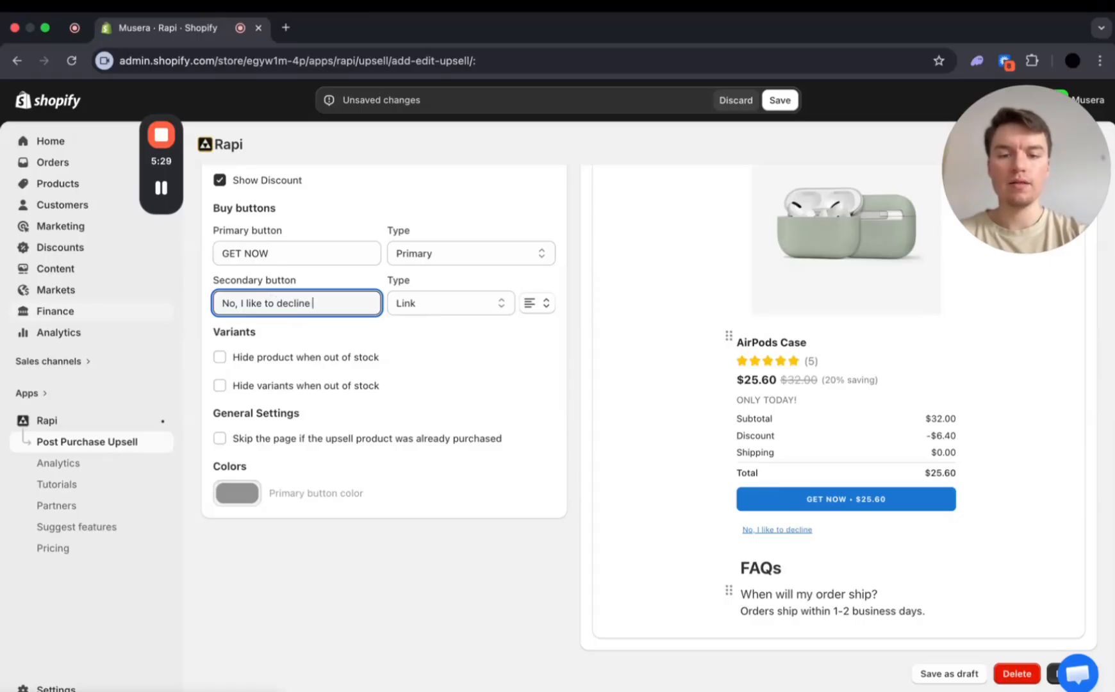
pyautogui.write('good o')
pyautogui.write('ffers.')
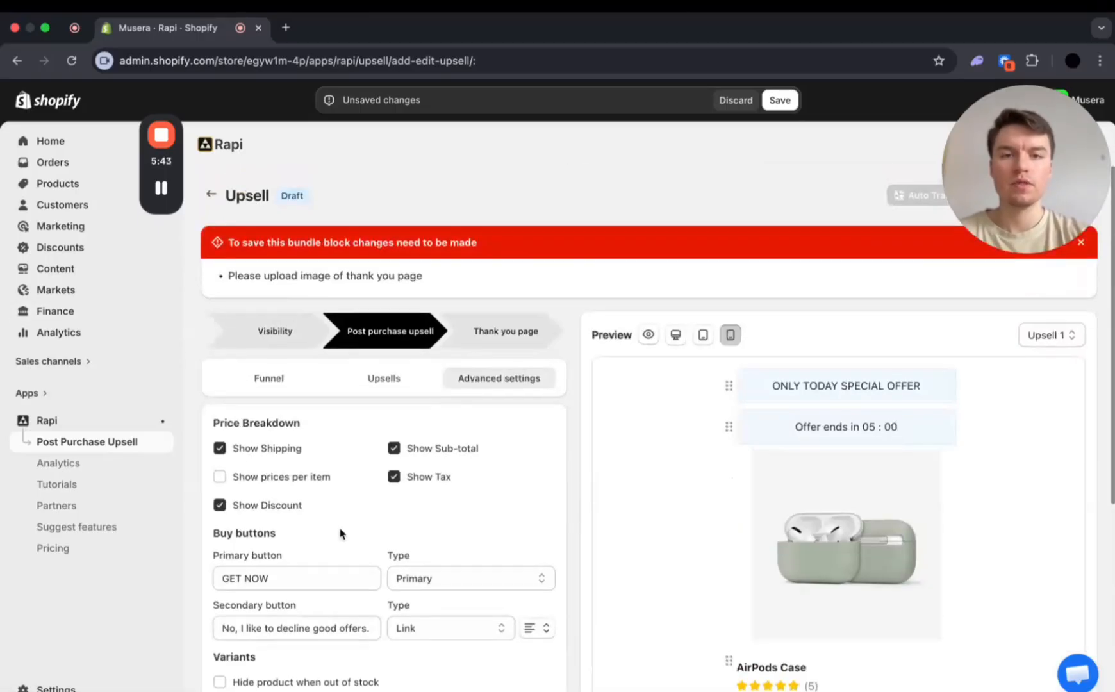
# Review the offer's mobile preview and examine the accepted and declined branches of the upsell funnel, including Downsell 1
pyautogui.scroll(-5, 341, 530)
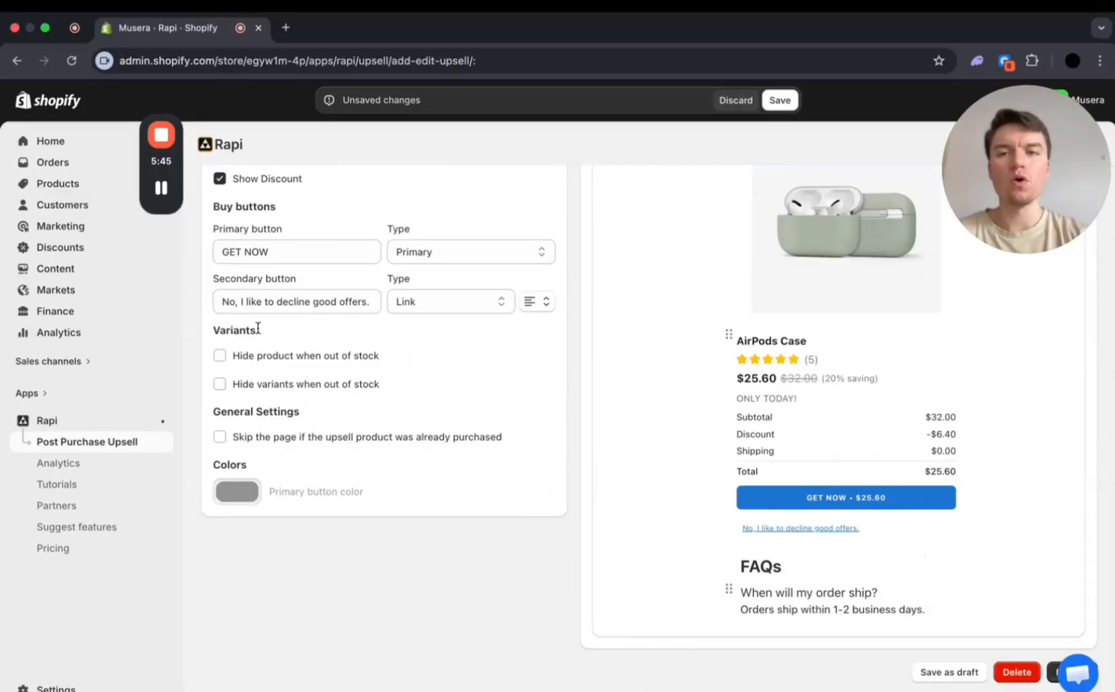
pyautogui.scroll(5, 511, 364)
pyautogui.scroll(-2, 833, 498)
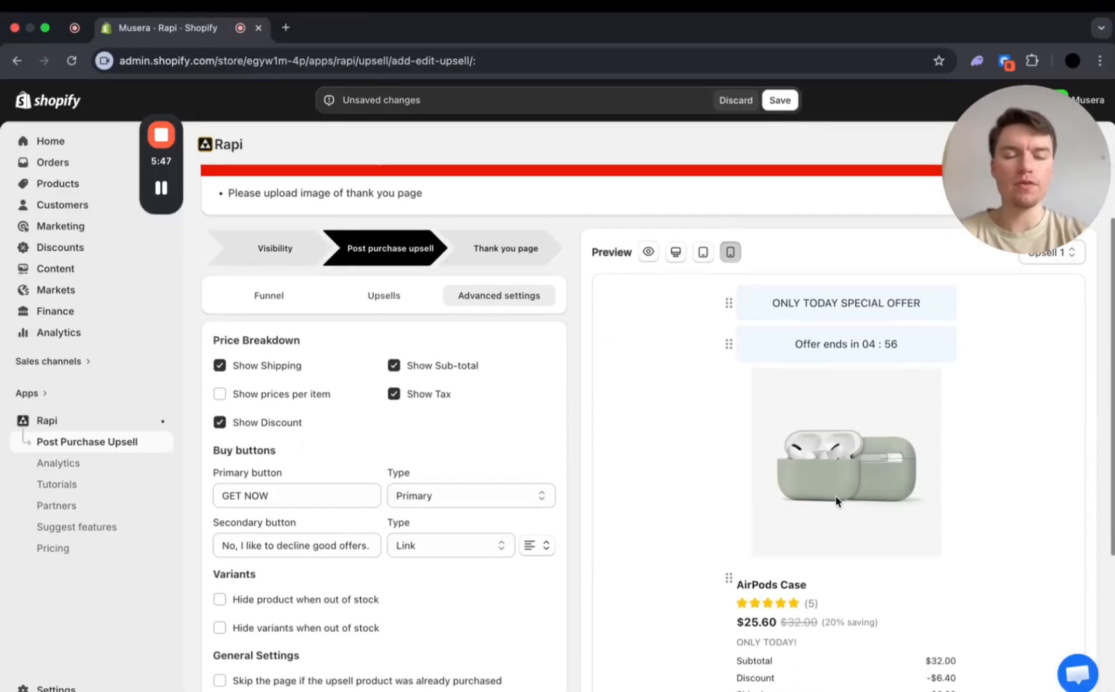
pyautogui.scroll(2, 833, 498)
pyautogui.click(268, 380)
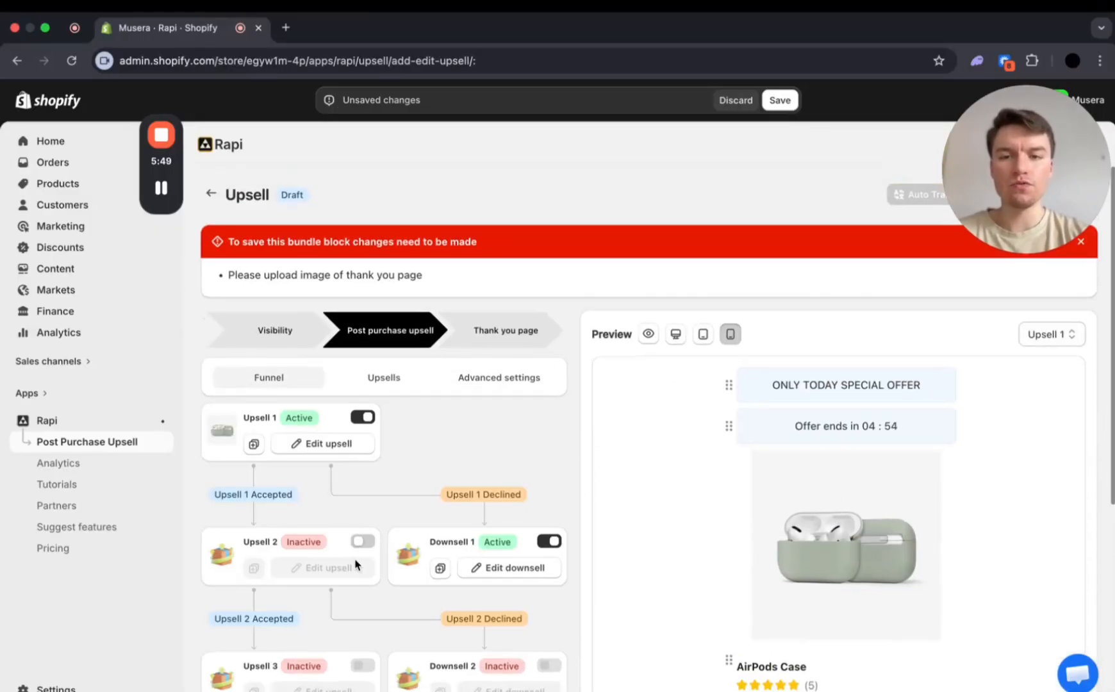
pyautogui.scroll(-2, 357, 564)
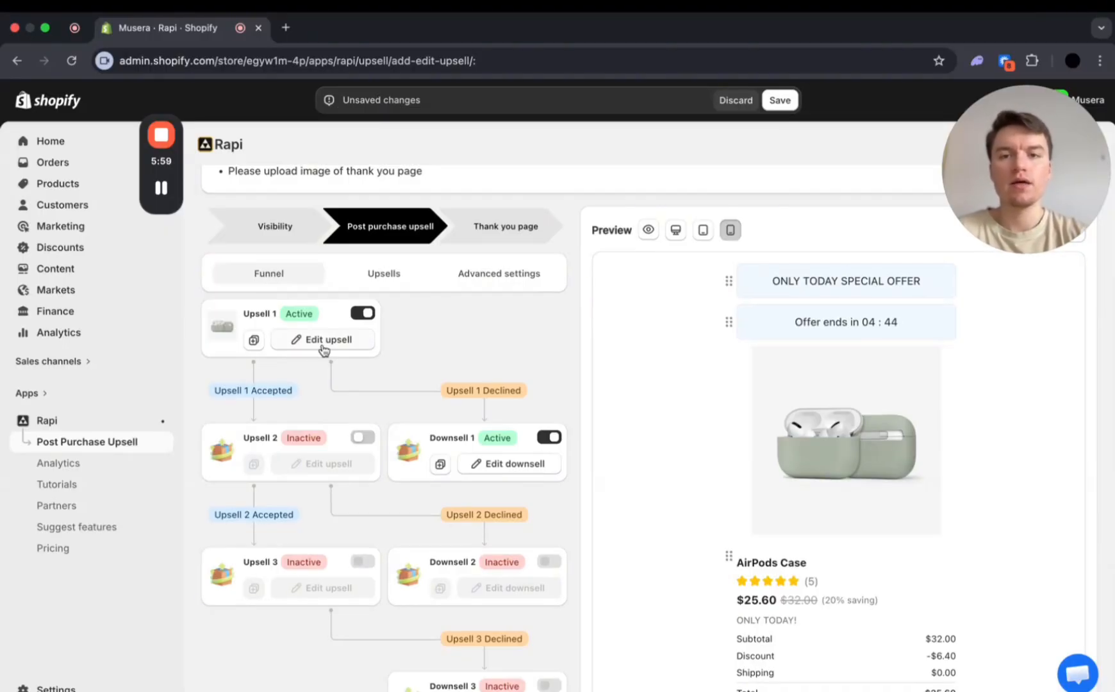
pyautogui.scroll(-2, 324, 426)
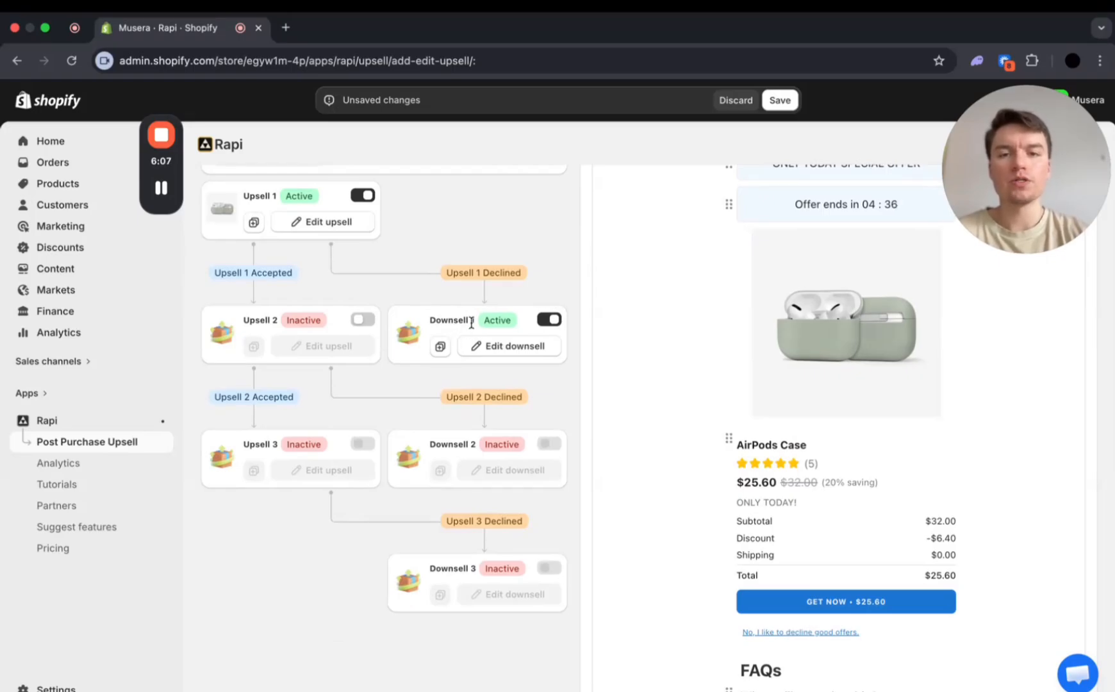
pyautogui.moveTo(473, 320); pyautogui.dragTo(420, 326)
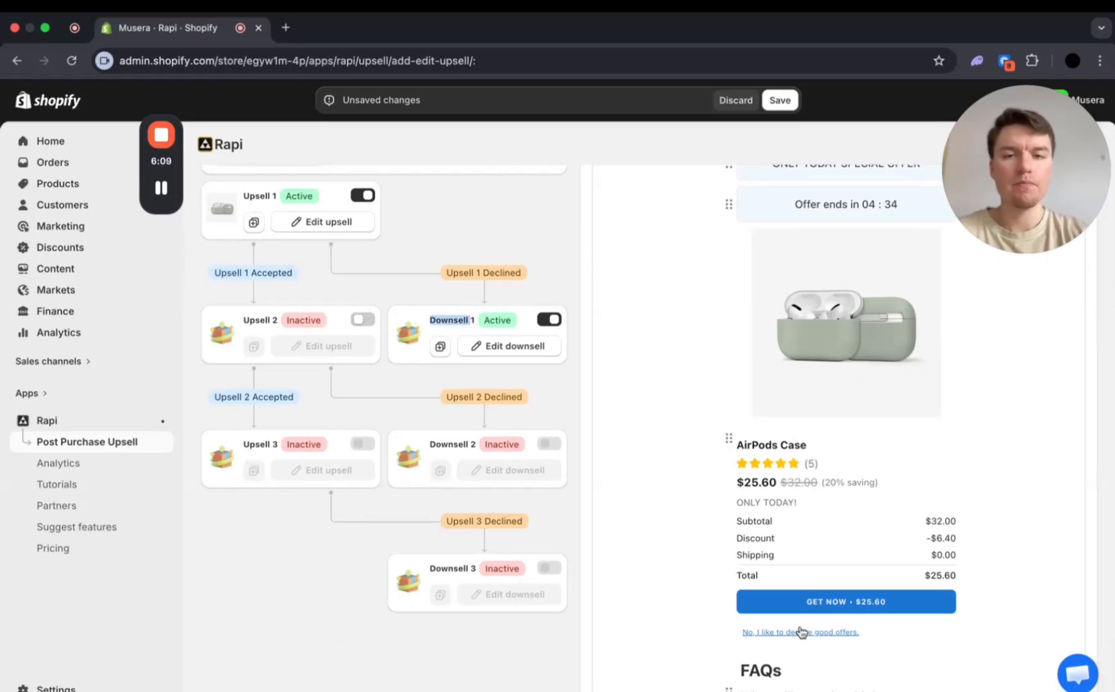
# Open Downsell 1 for editing, look at its product selection, and return to the funnel overview
pyautogui.click(498, 346)
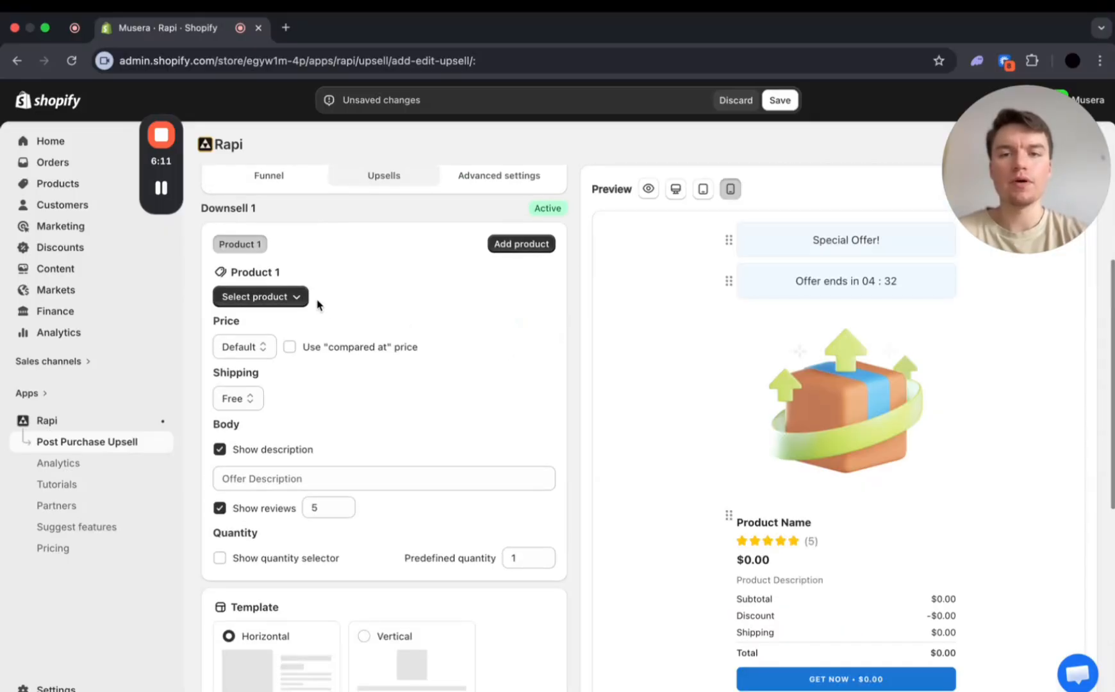
pyautogui.click(285, 294)
pyautogui.click(430, 301)
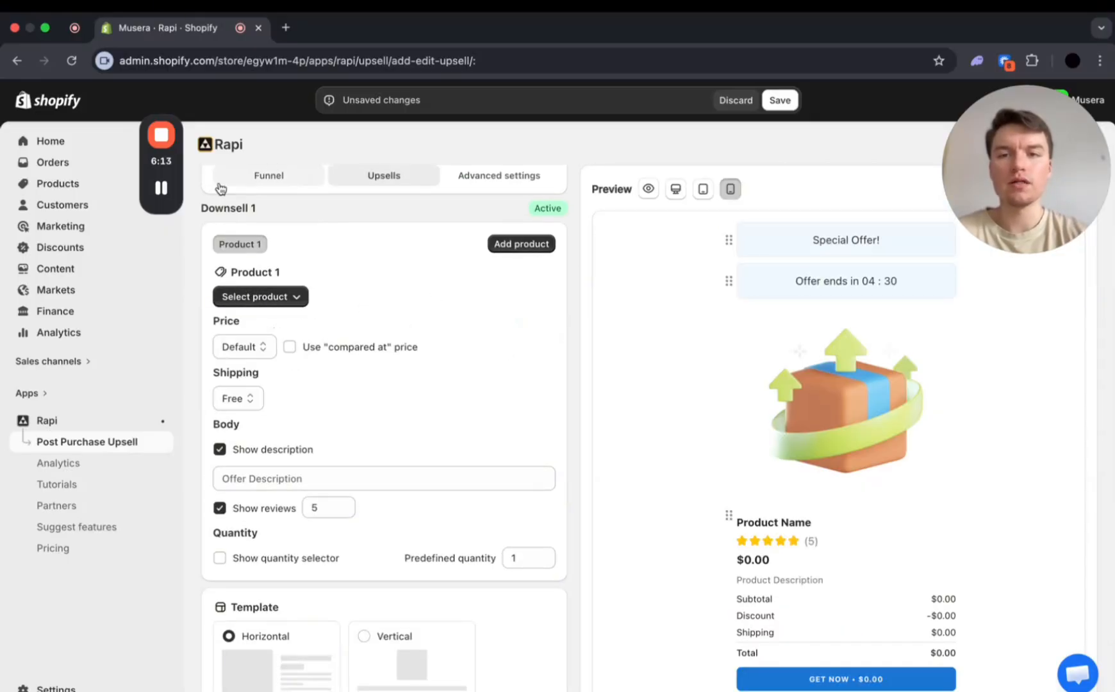
pyautogui.click(279, 282)
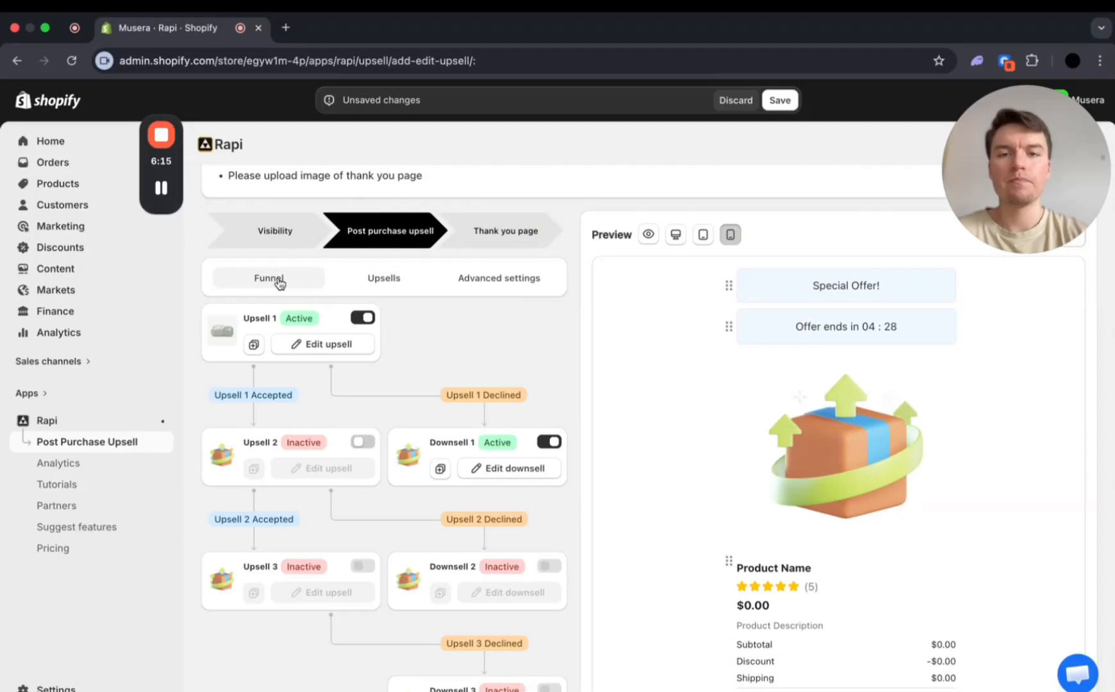
# Activate Upsell 2 in the funnel, following an accepted Upsell 1, and review the funnel's branches
pyautogui.scroll(-3, 347, 352)
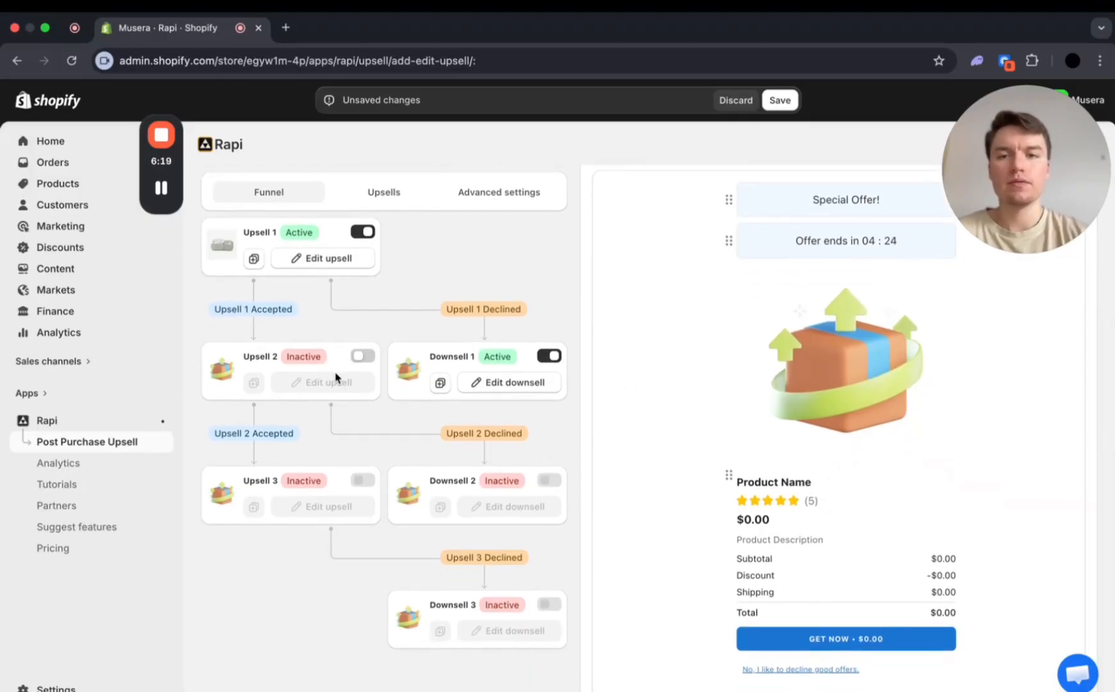
pyautogui.click(362, 358)
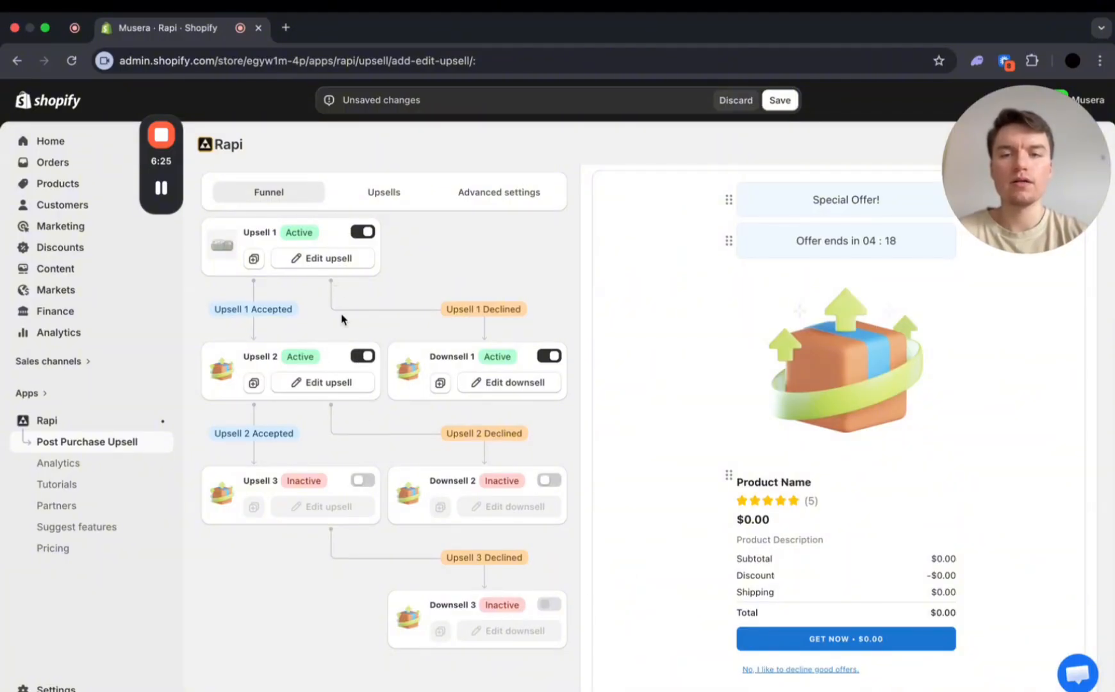
pyautogui.scroll(3, 316, 217)
pyautogui.scroll(-4, 295, 359)
pyautogui.scroll(-1, 296, 357)
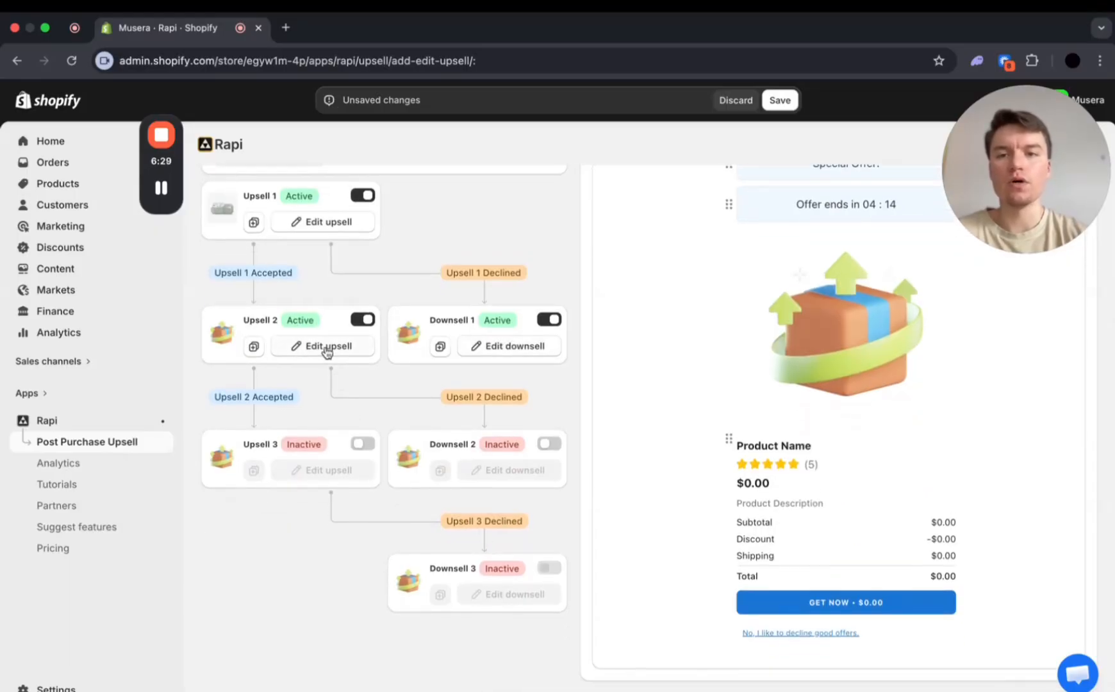
pyautogui.scroll(3, 314, 506)
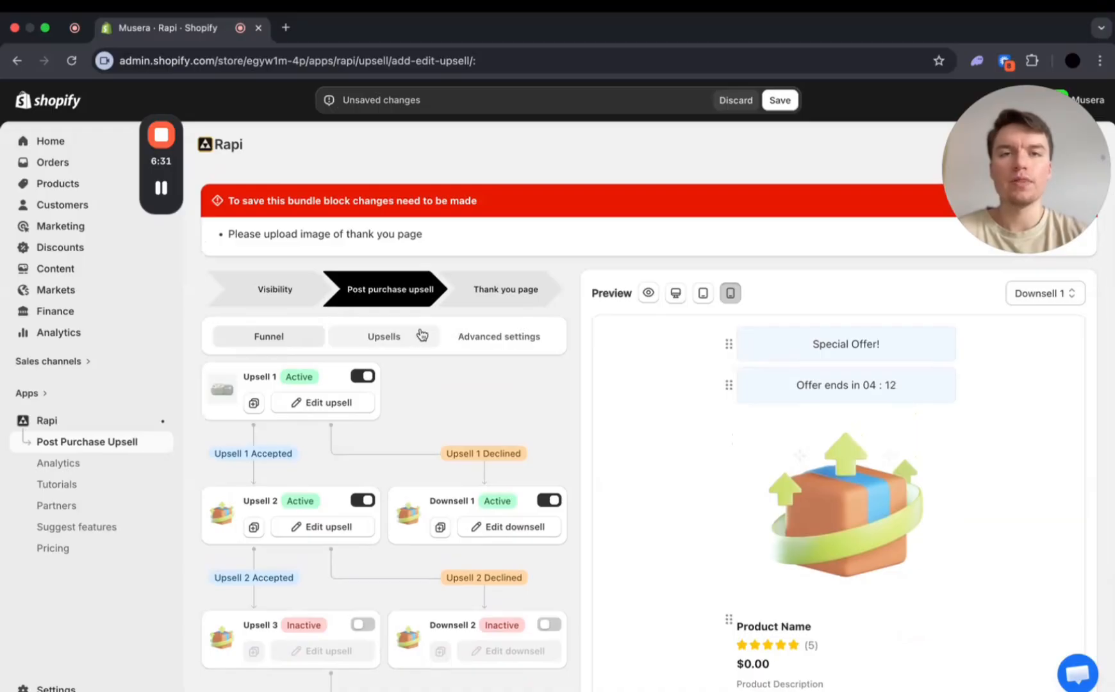
# Open the Thank you page settings and review the product recommendation options and the offer preview
pyautogui.click(499, 301)
pyautogui.scroll(-3, 413, 449)
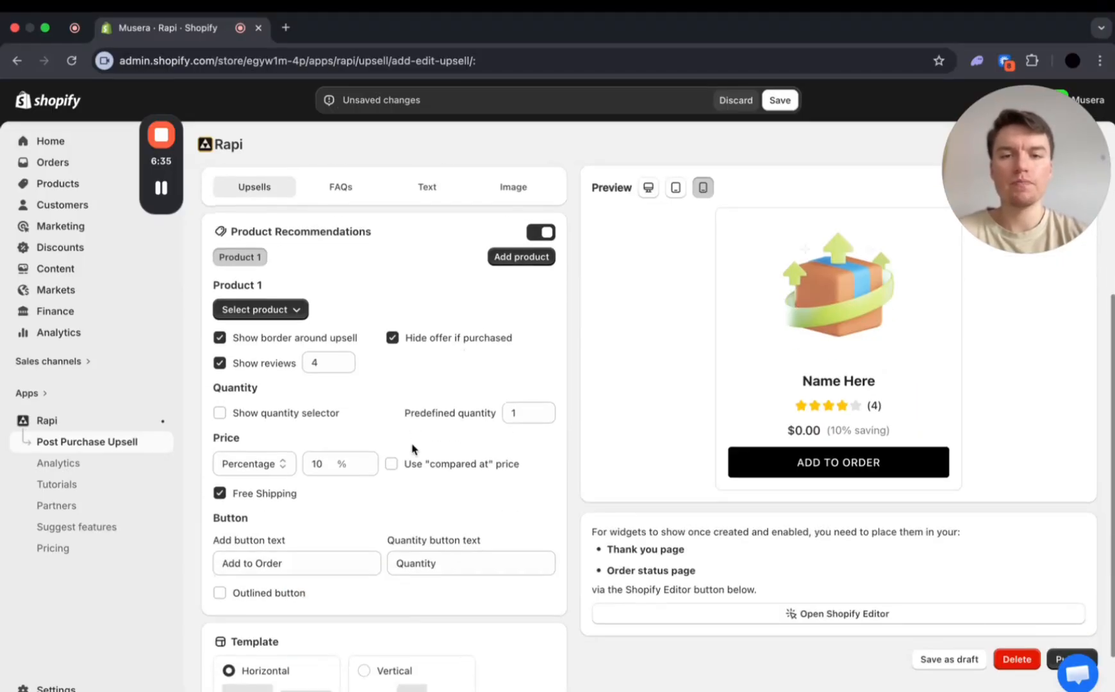
pyautogui.scroll(3, 413, 449)
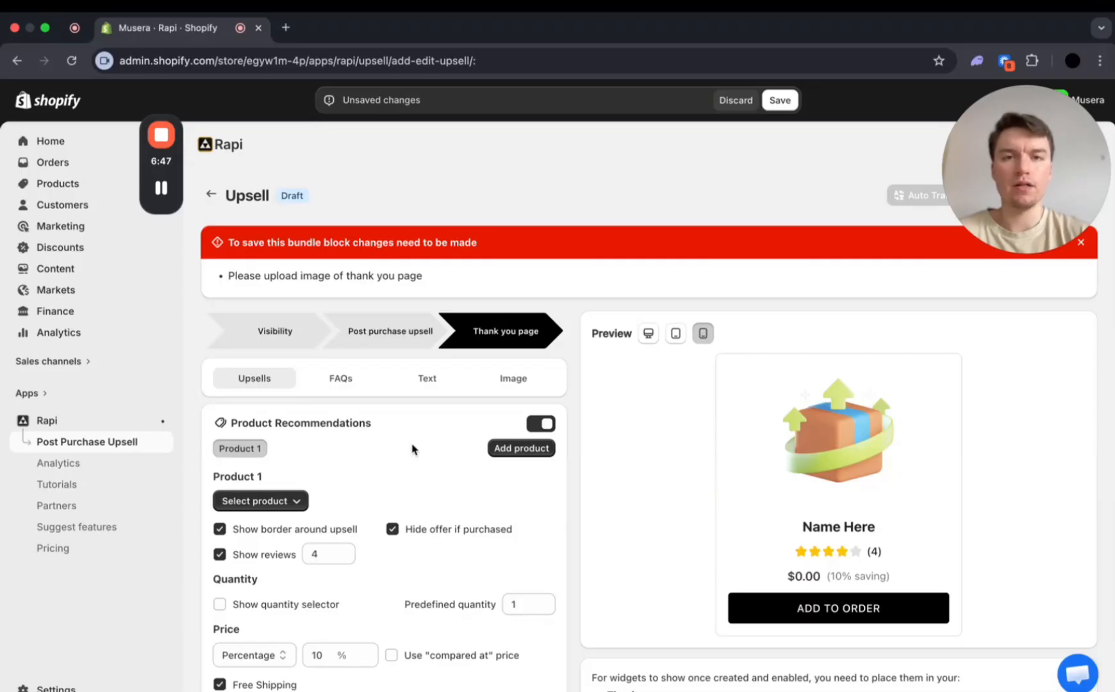
pyautogui.scroll(-3, 464, 475)
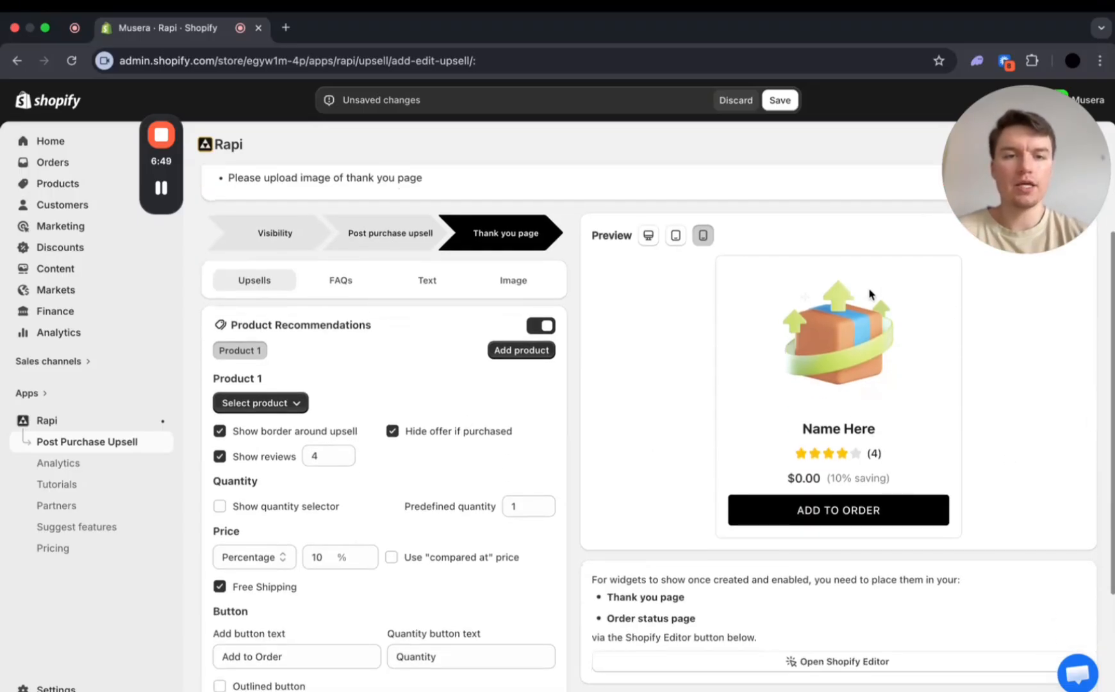
pyautogui.scroll(-2, 751, 393)
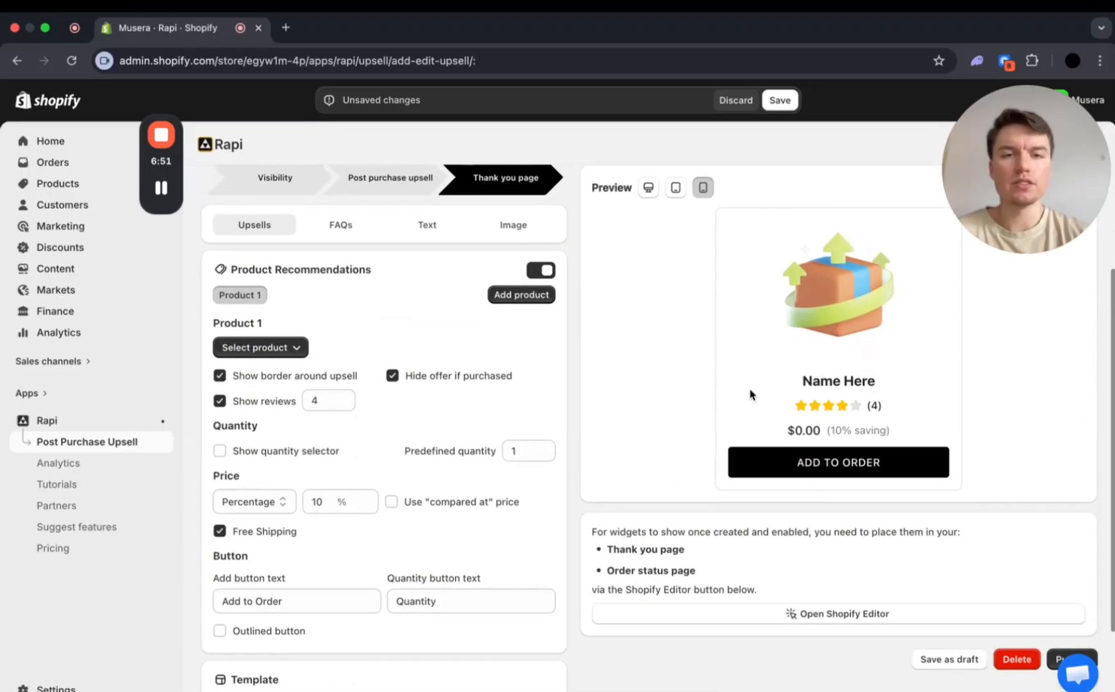
pyautogui.scroll(3, 751, 393)
pyautogui.scroll(-3, 751, 393)
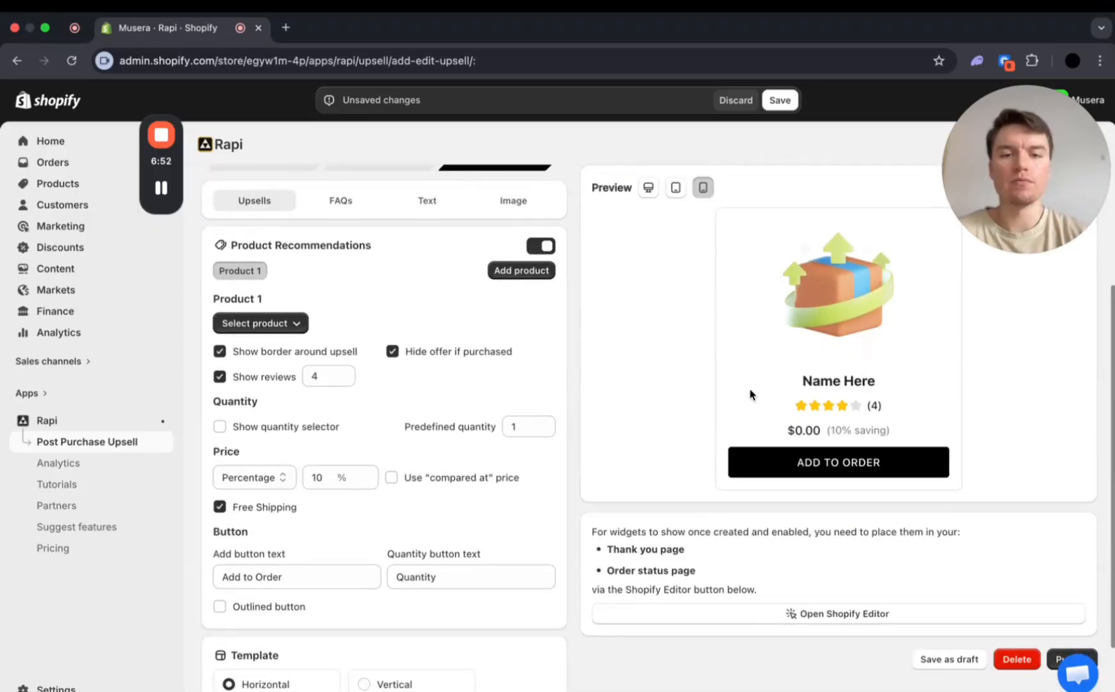
# Choose Buy iPhone 17 Pro with all its color variants as Product 1 in the thank you page recommendations
pyautogui.click(263, 323)
pyautogui.click(249, 357)
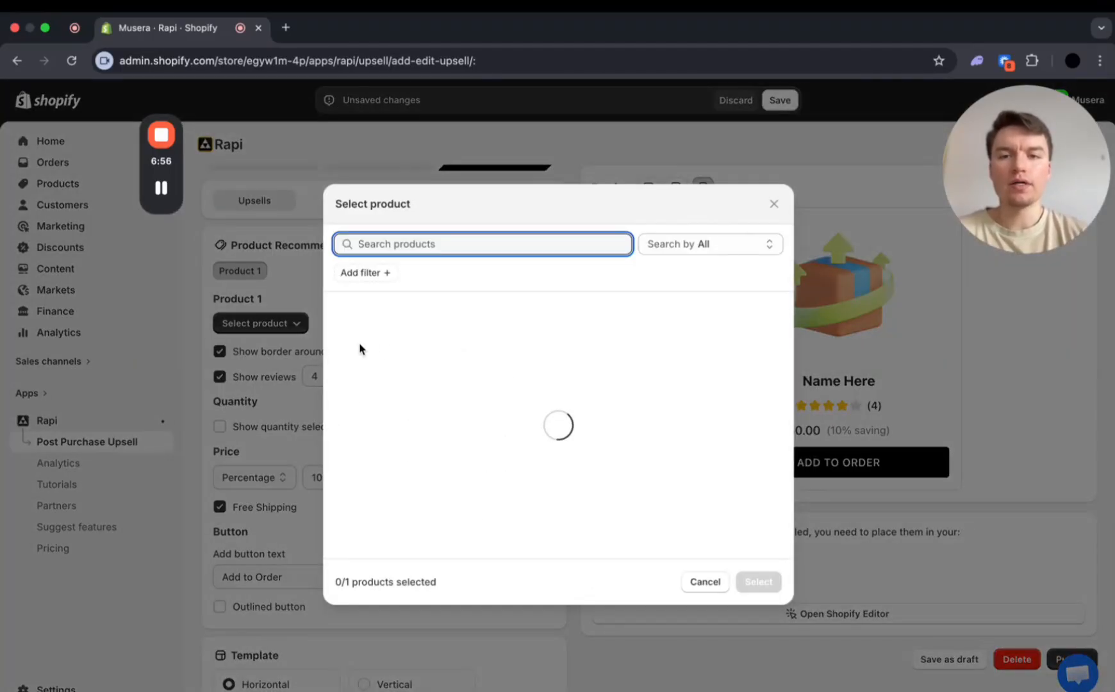
pyautogui.scroll(-1, 402, 416)
pyautogui.scroll(-2, 402, 416)
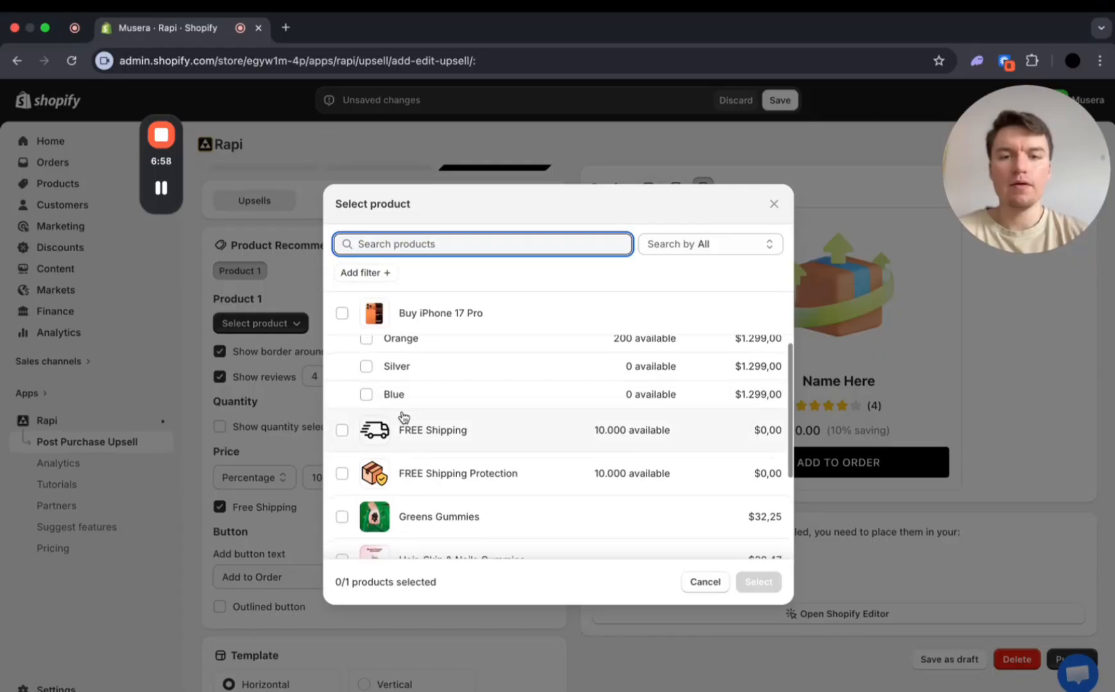
pyautogui.click(403, 313)
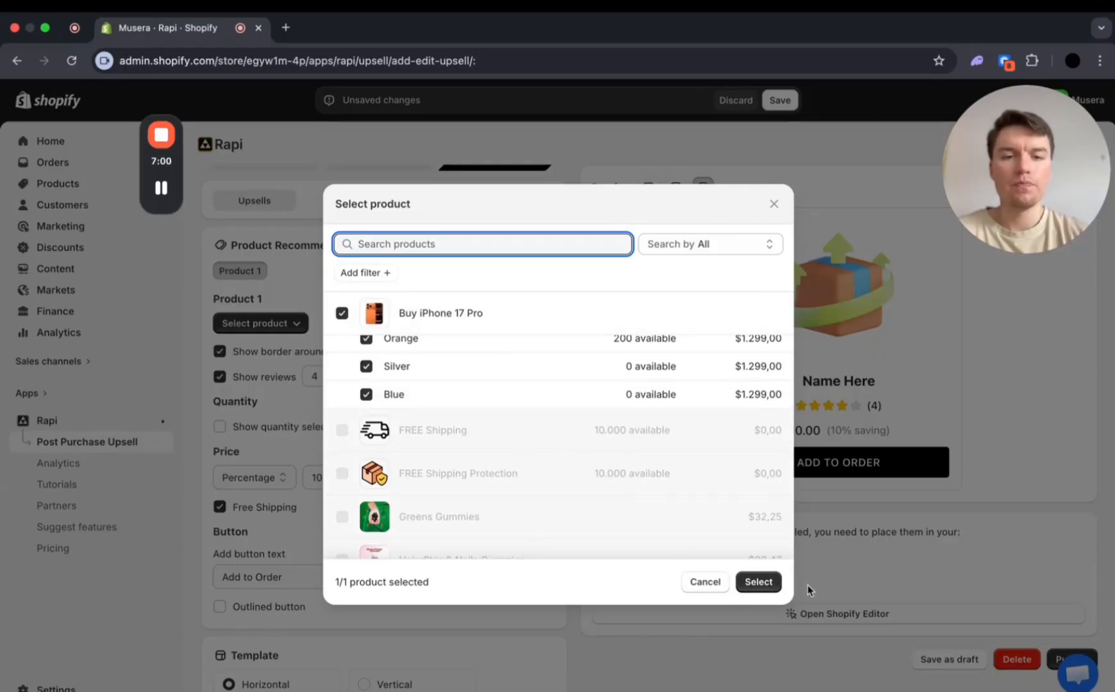
pyautogui.click(758, 581)
# Review the iPhone 17 Pro offer's preview and settings, trying a different reviews rating and putting it back to 4
pyautogui.scroll(3, 697, 444)
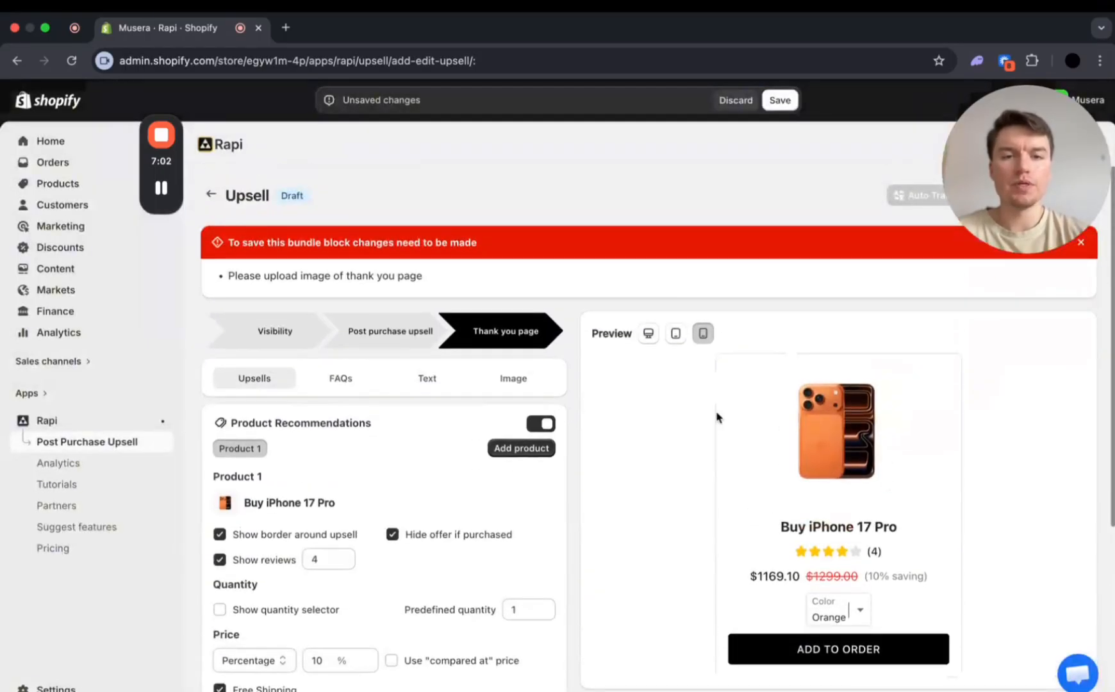
pyautogui.scroll(-2, 688, 474)
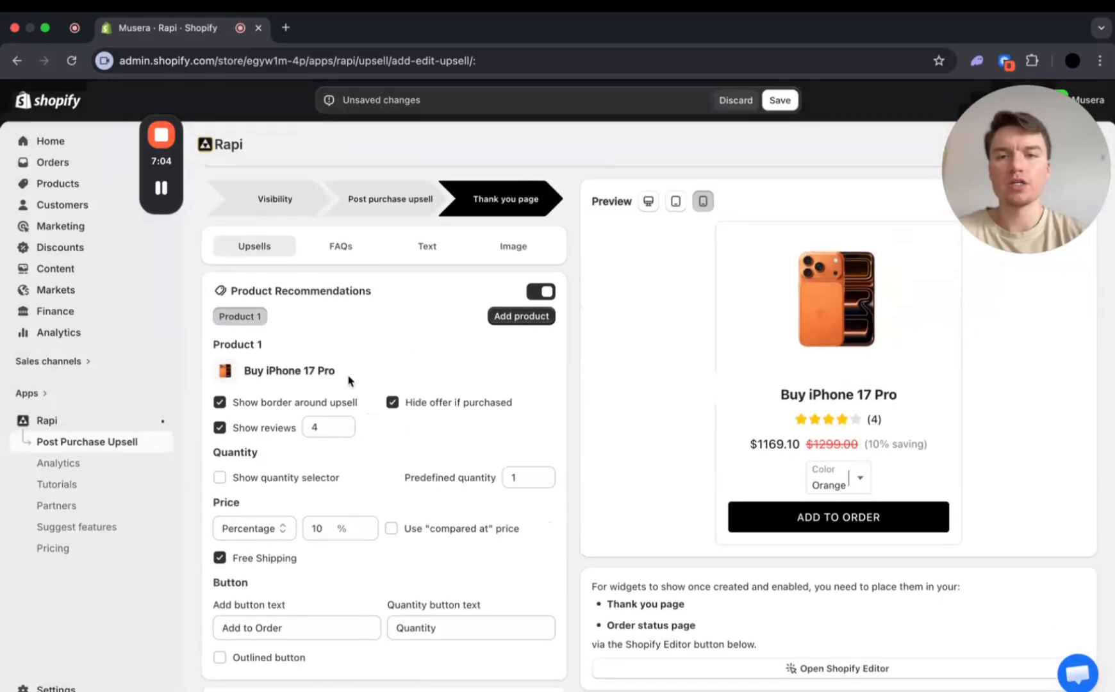
pyautogui.scroll(2, 348, 381)
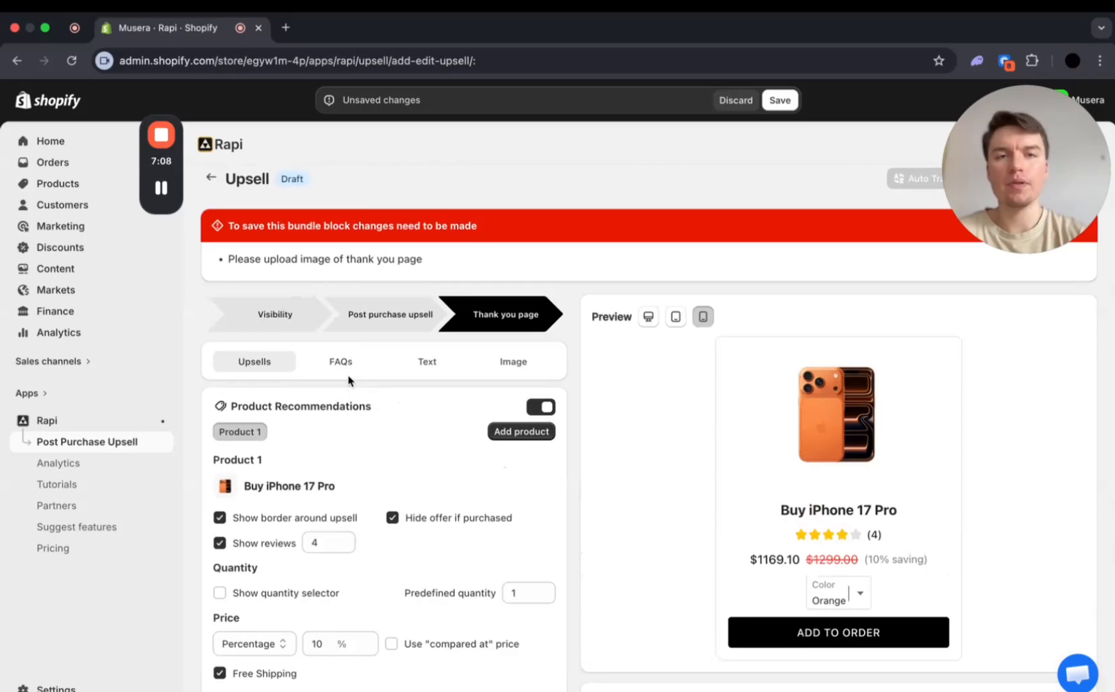
pyautogui.scroll(-2, 362, 422)
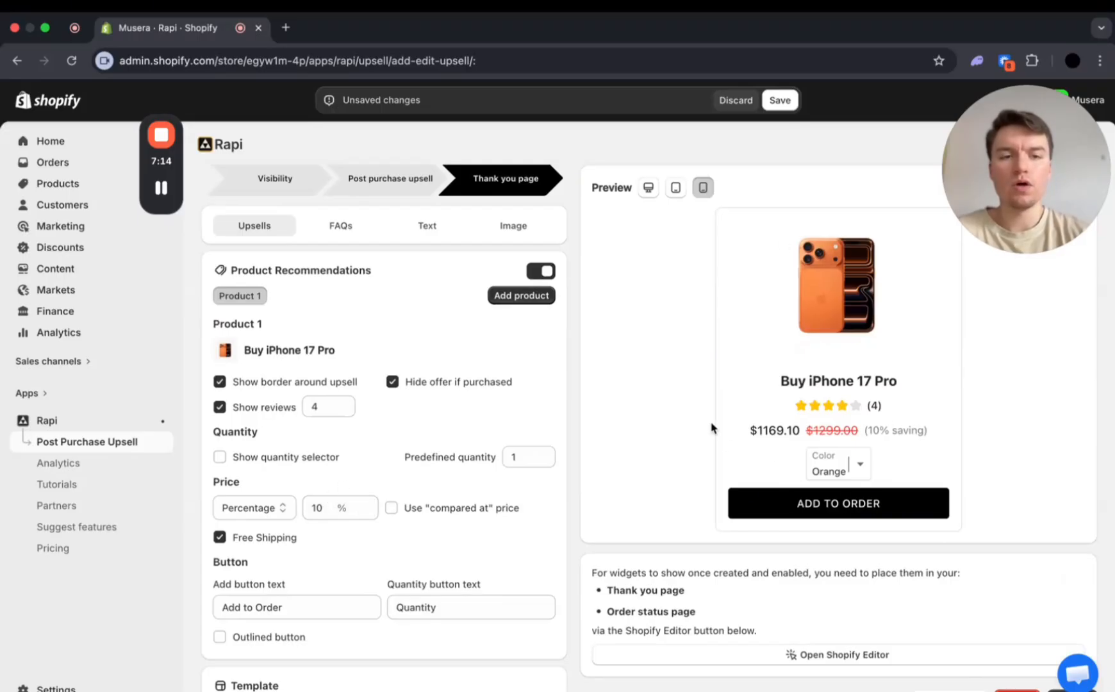
pyautogui.scroll(-2, 609, 489)
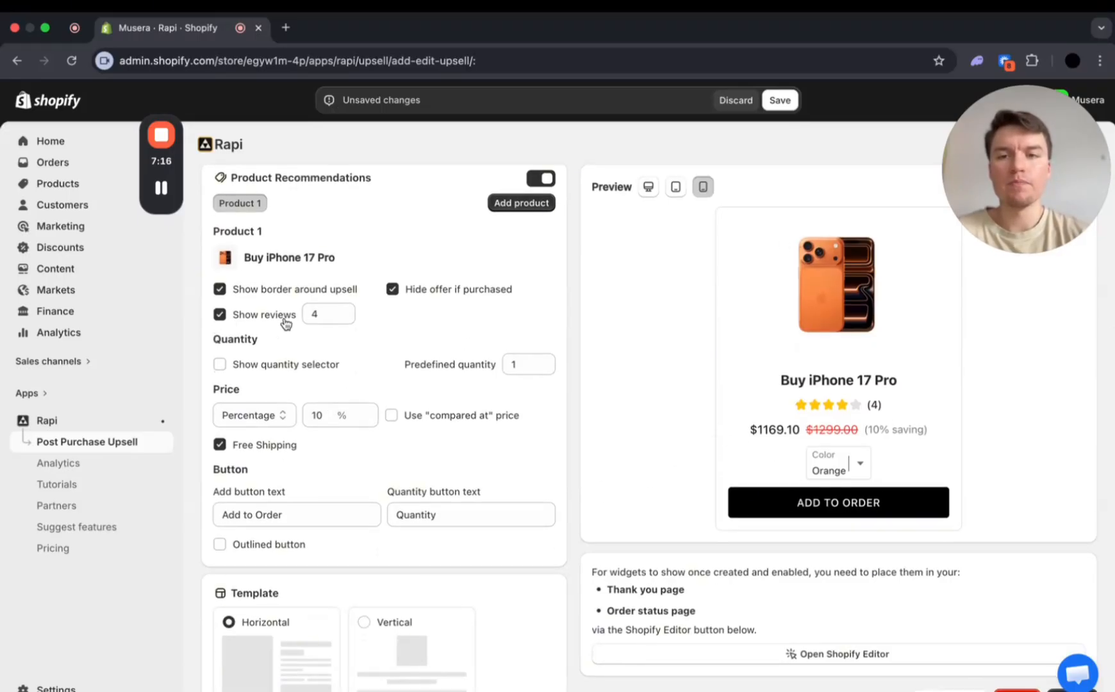
pyautogui.click(344, 318)
pyautogui.click(344, 309)
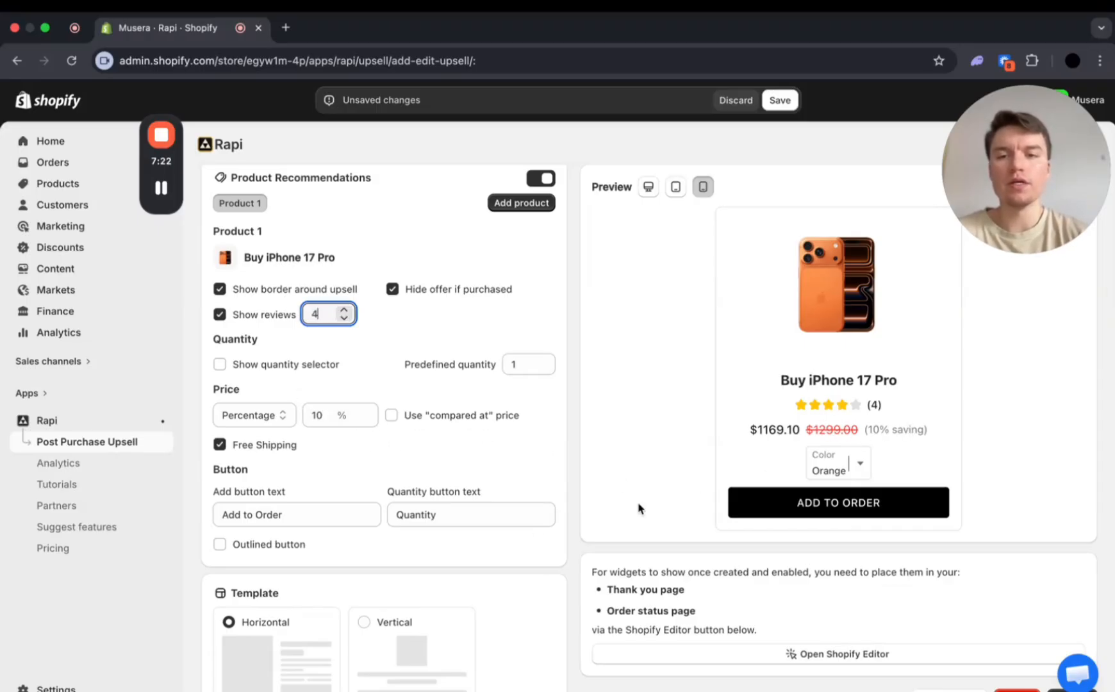
# Replace the thank you page offer's add button text with "BUY NOW"
pyautogui.scroll(-1, 306, 506)
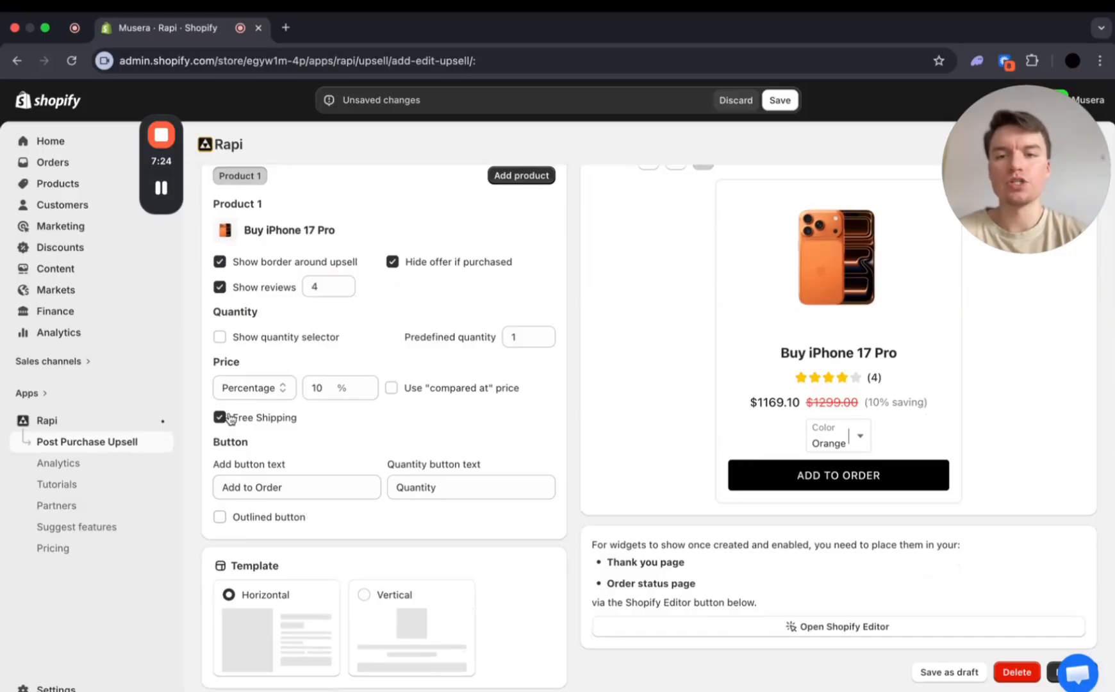
pyautogui.click(290, 487)
pyautogui.press('super+a')
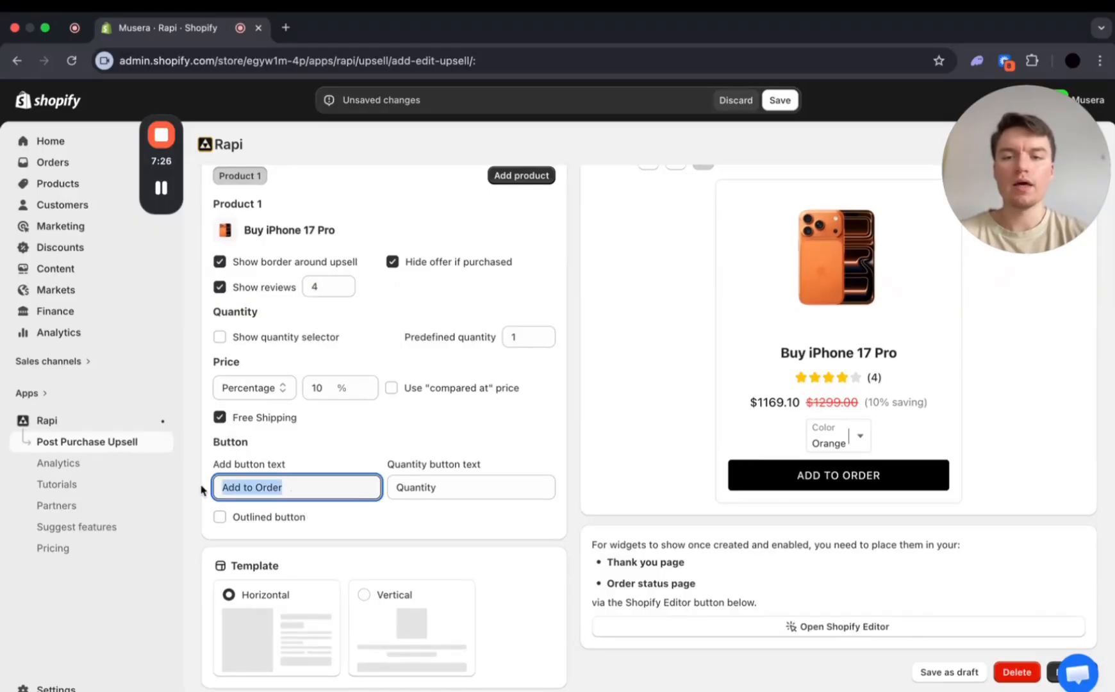
pyautogui.write('BUY NOW')
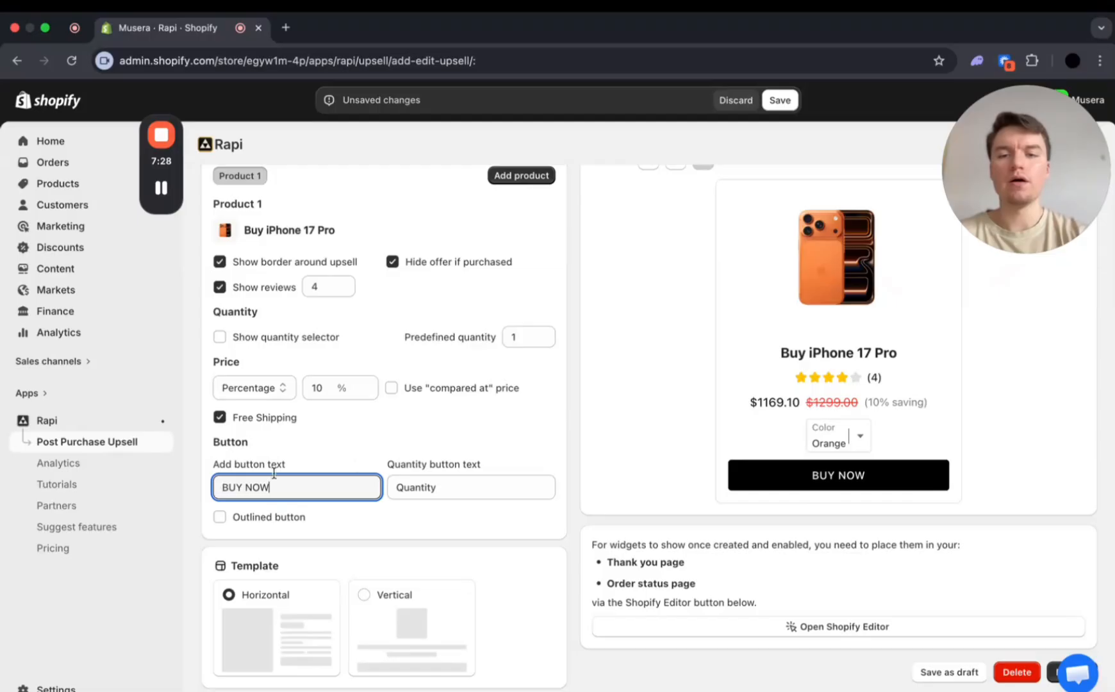
pyautogui.click(436, 452)
# Try the Vertical template for the thank you page offer and return to the Horizontal one
pyautogui.click(409, 618)
pyautogui.click(255, 619)
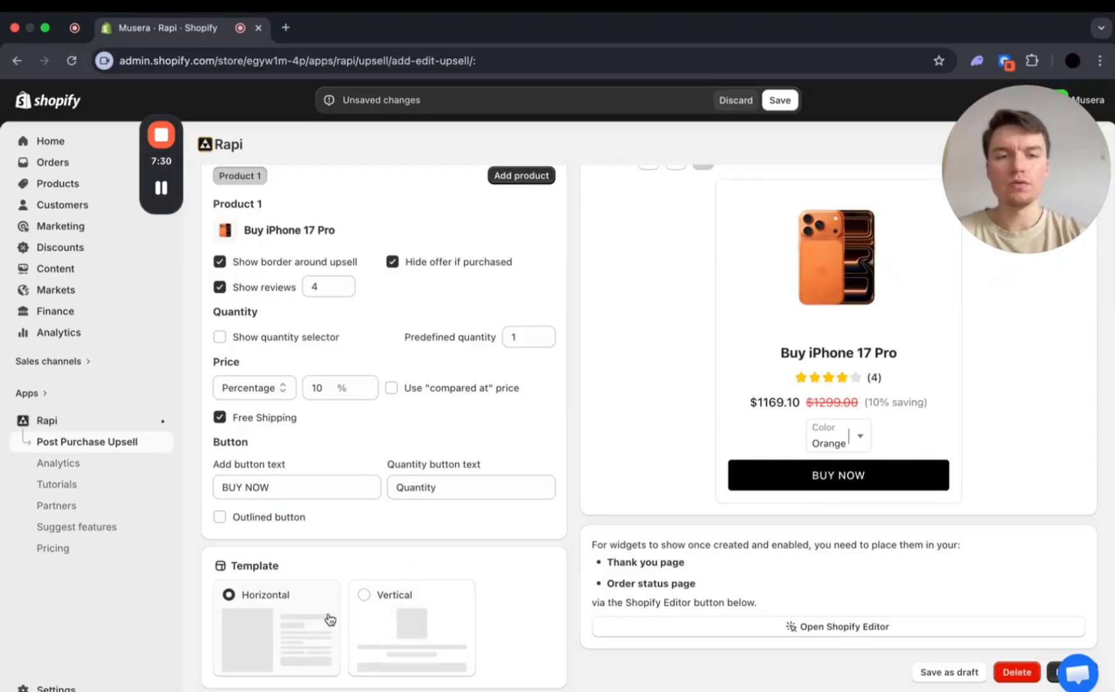
pyautogui.click(384, 623)
pyautogui.click(290, 626)
# Review the thank you page's FAQs, text banner and image settings, and return to its upsell settings
pyautogui.scroll(5, 302, 596)
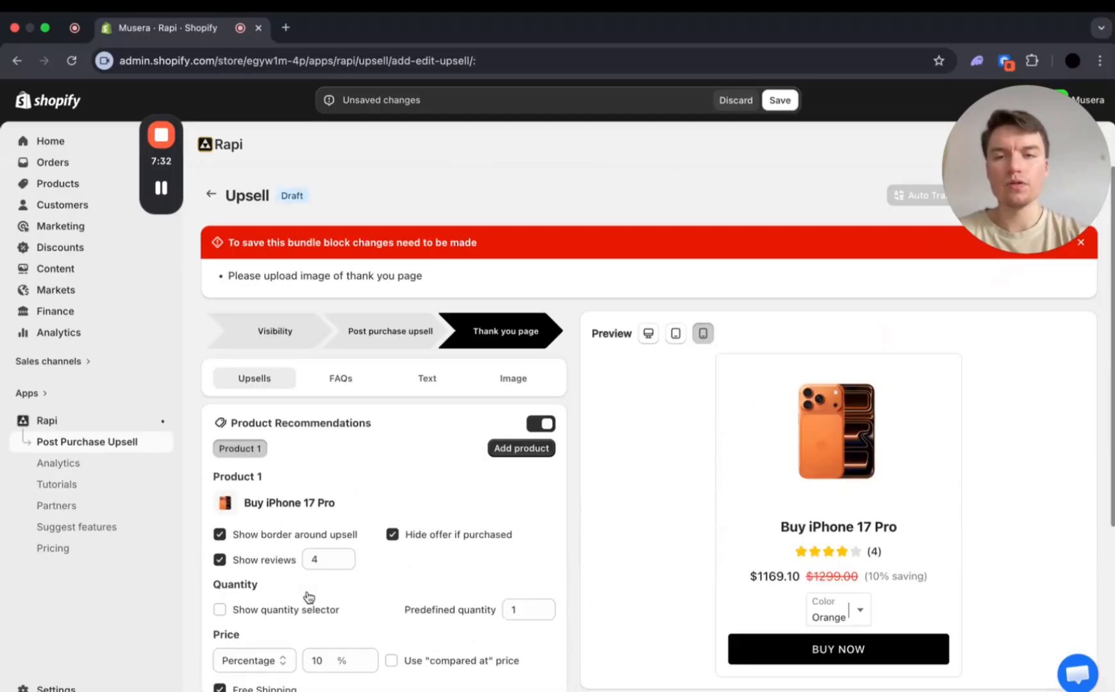
pyautogui.click(343, 384)
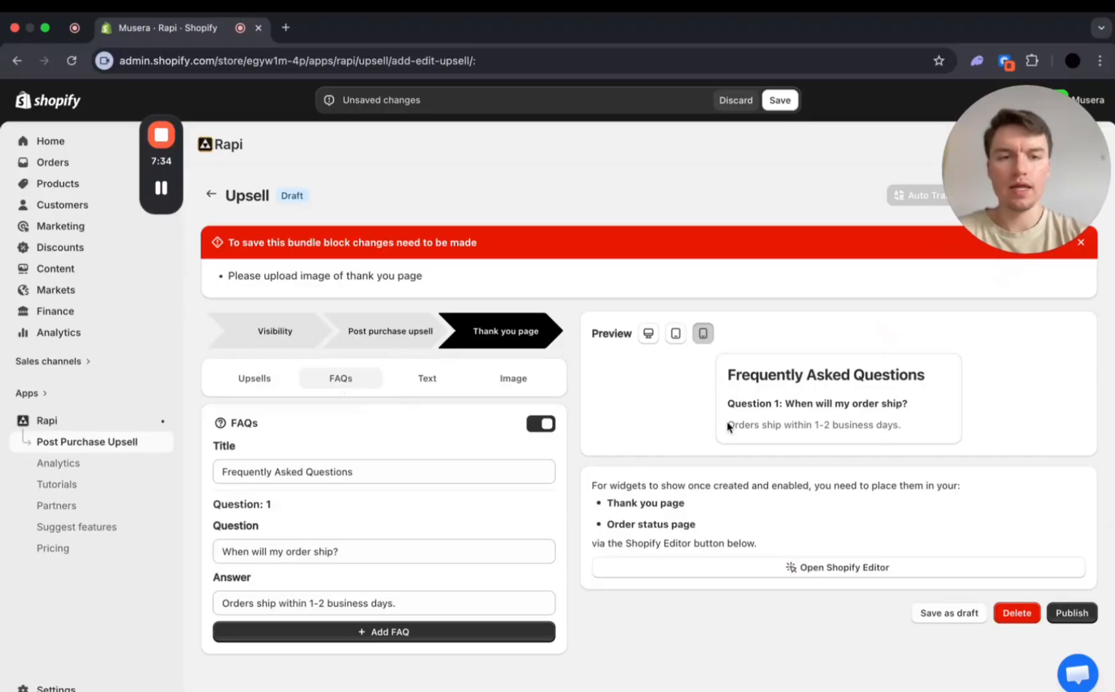
pyautogui.click(247, 385)
pyautogui.click(410, 383)
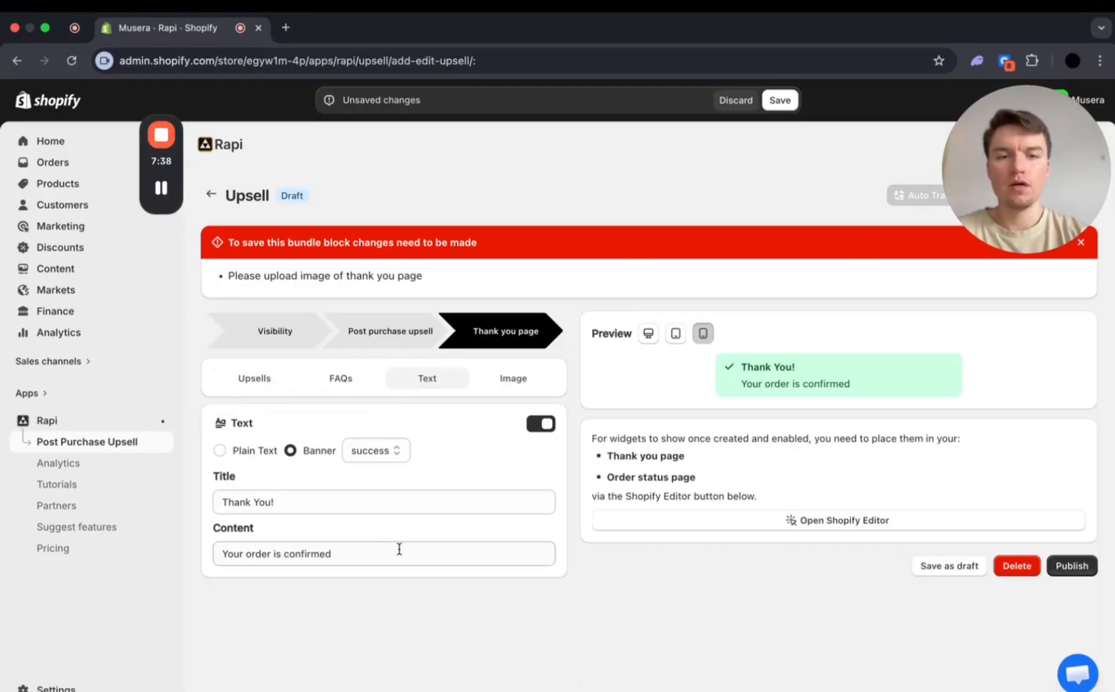
pyautogui.click(522, 386)
pyautogui.click(272, 388)
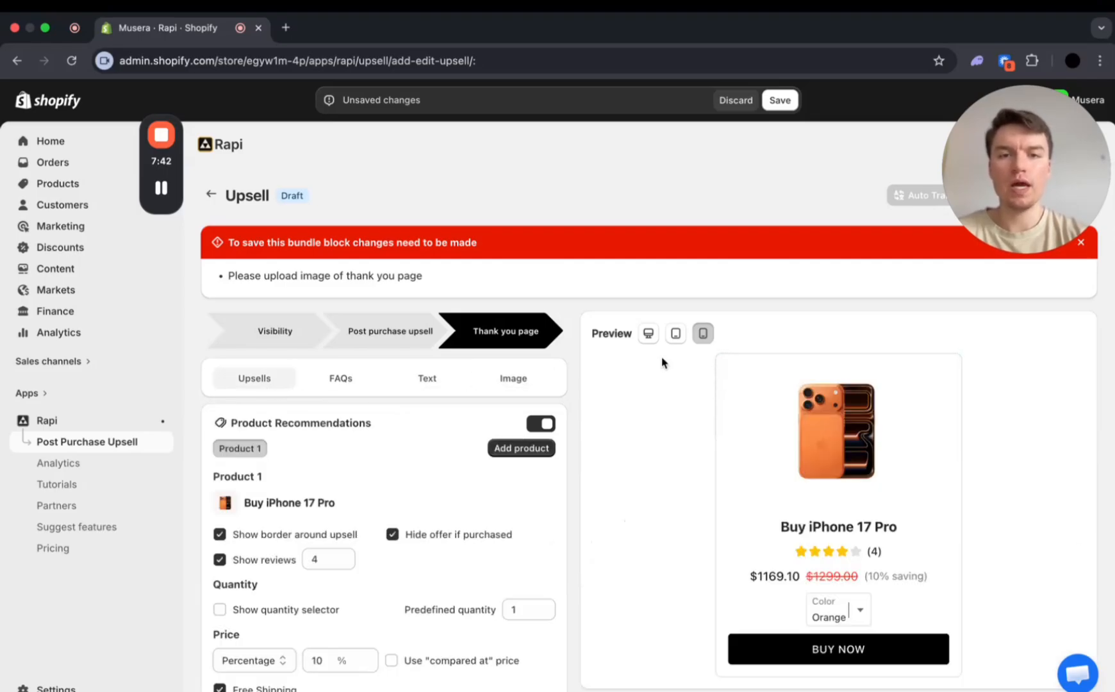
# Save and publish the upsell with the thank you page image turned off
pyautogui.click(779, 100)
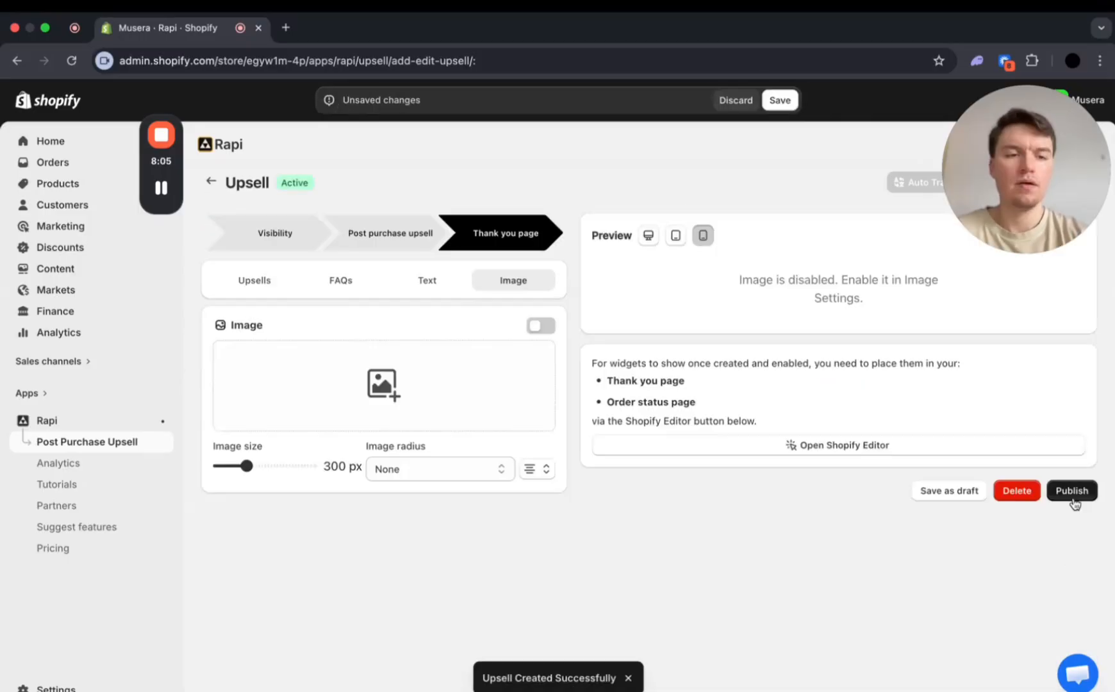
pyautogui.click(1072, 491)
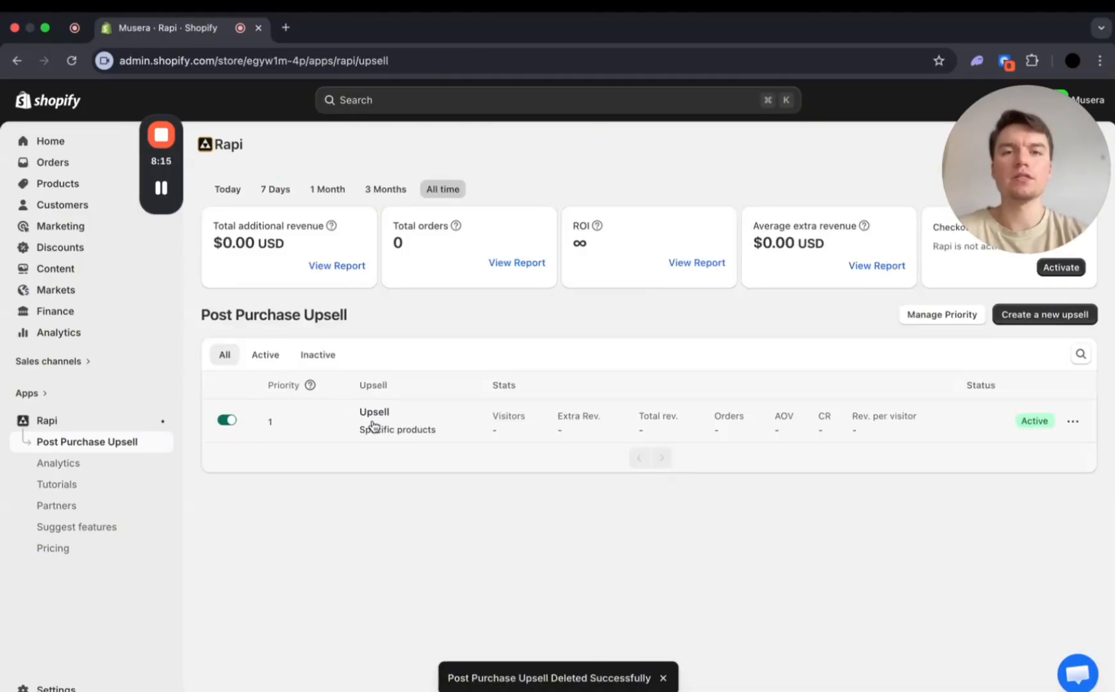
# Open the published upsell for editing, rename it "Airpods Upsell" and return to the upsell list with the change saved
pyautogui.click(1073, 421)
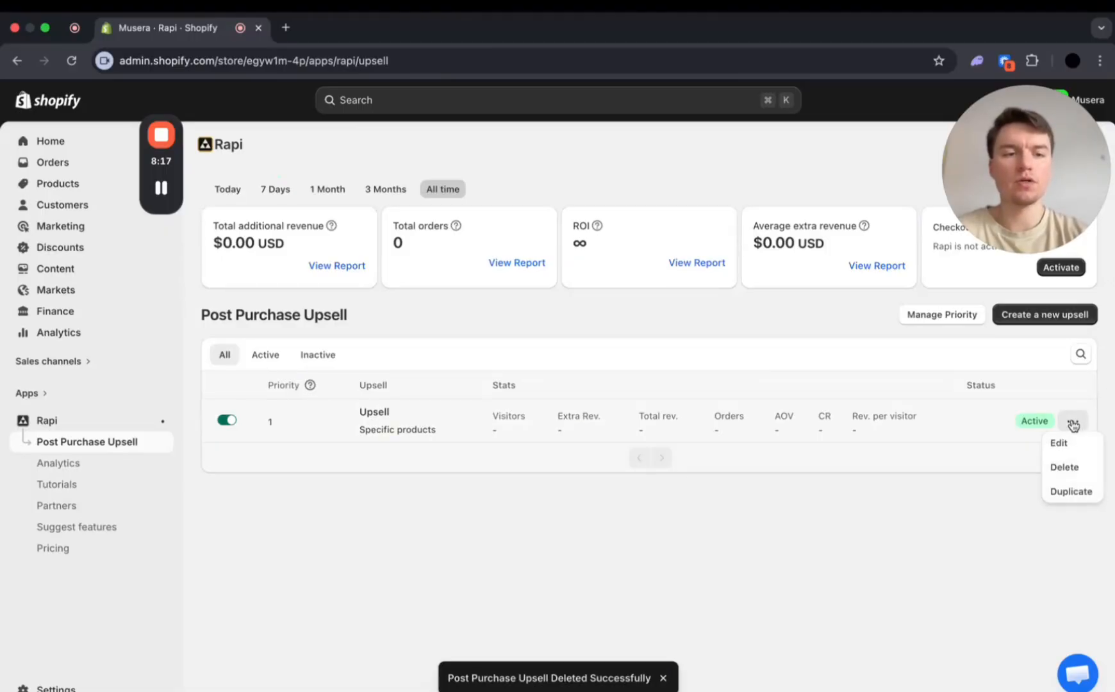
pyautogui.click(1063, 442)
pyautogui.moveTo(318, 316); pyautogui.dragTo(206, 321)
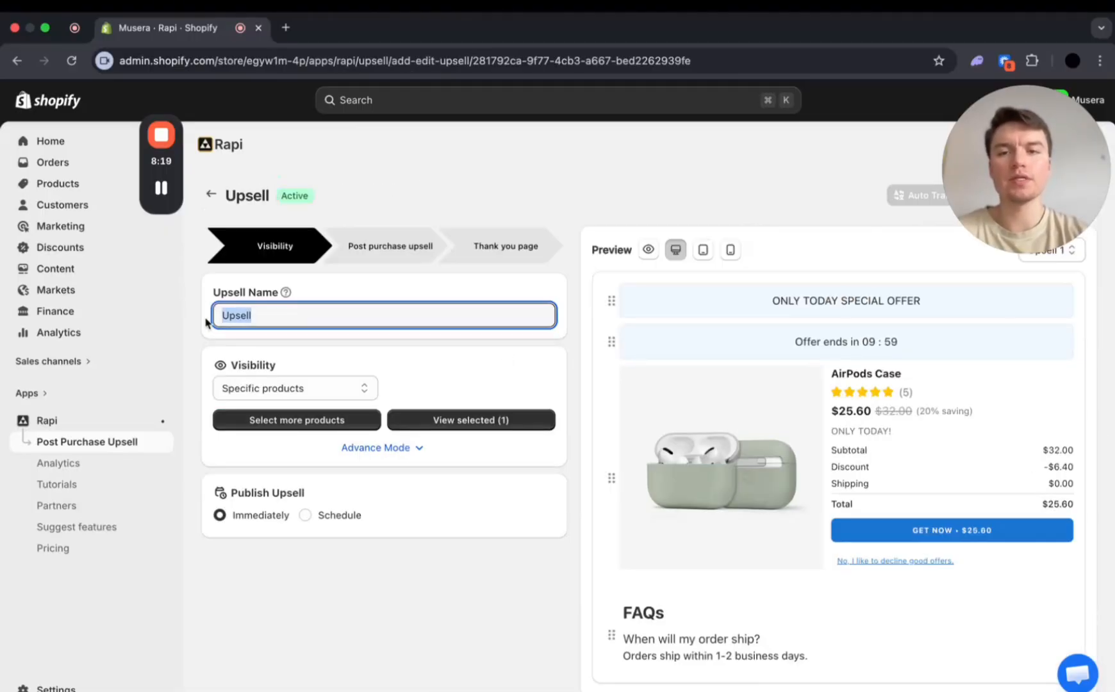
pyautogui.write('Airpoids')
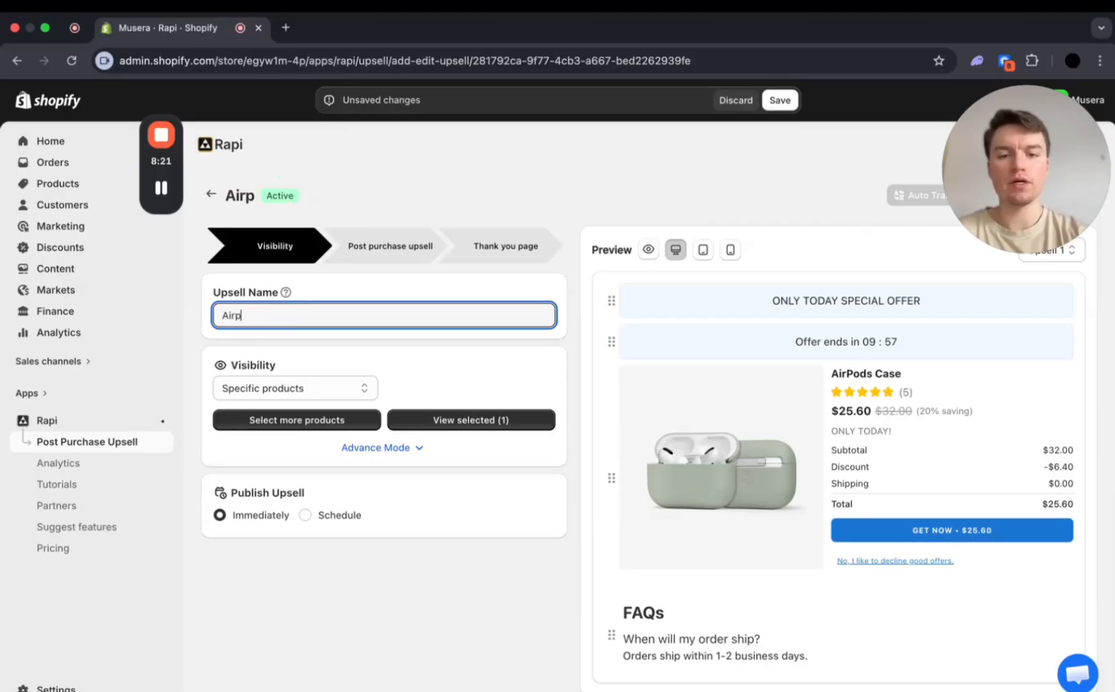
pyautogui.write(' Upsell')
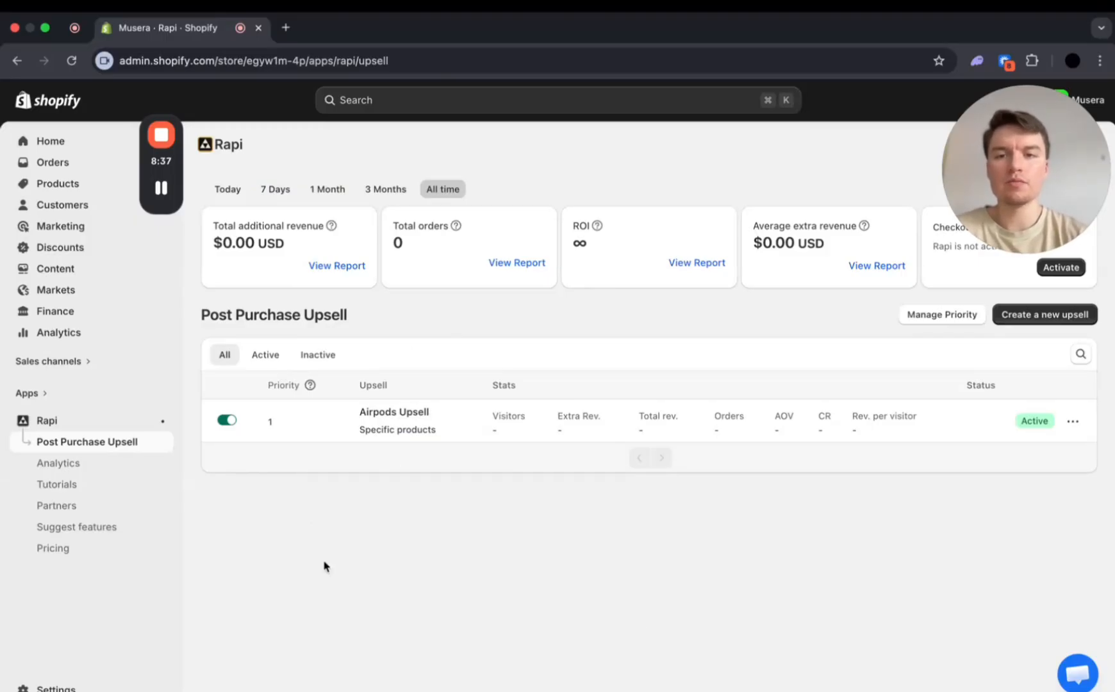
pyautogui.moveTo(492, 366); pyautogui.dragTo(913, 445)
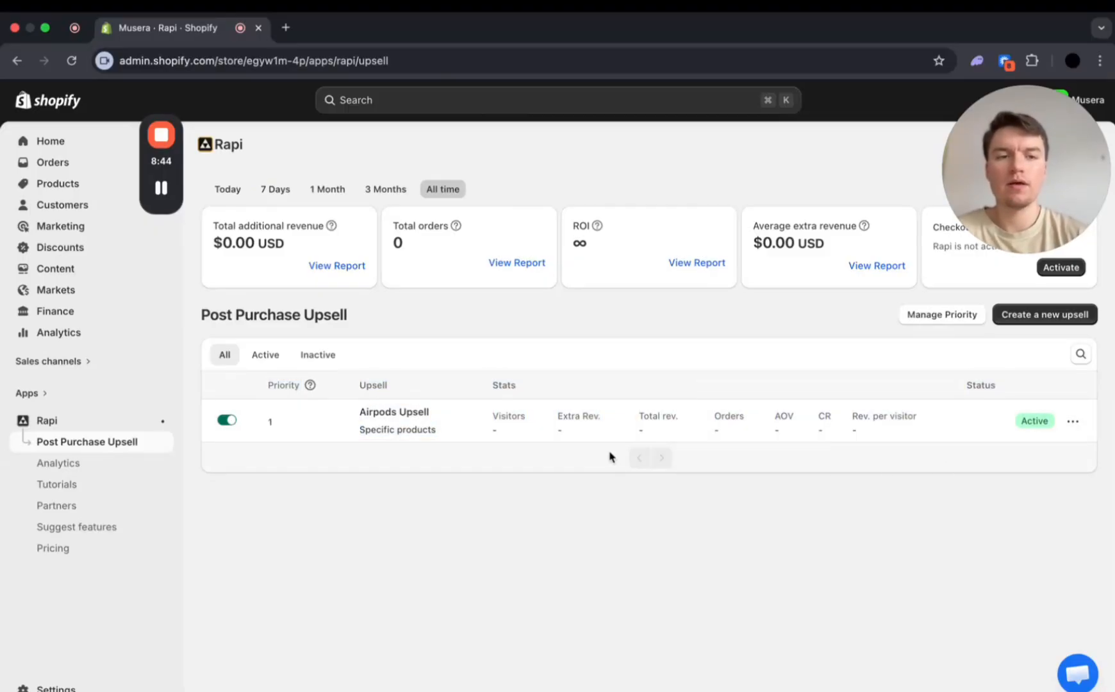